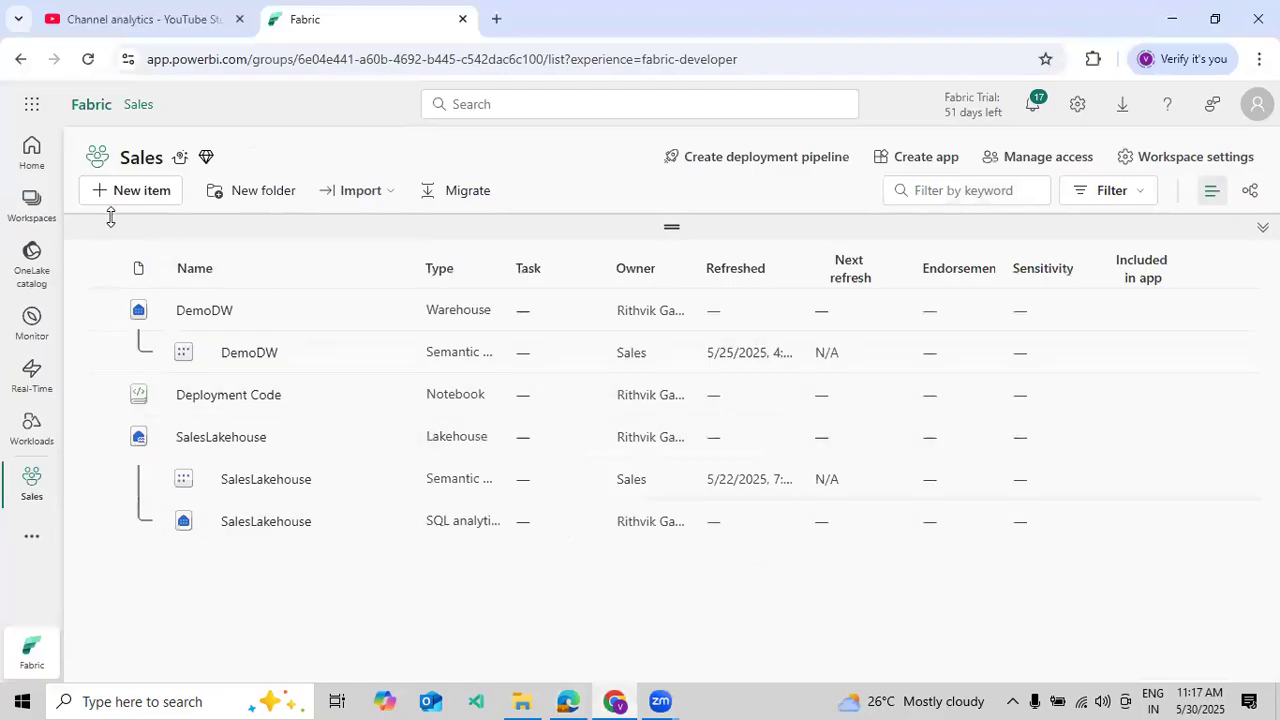
Compare the workspaces available to the two accounts signed in to Fabric in Chrome and Edge
click(38, 208)
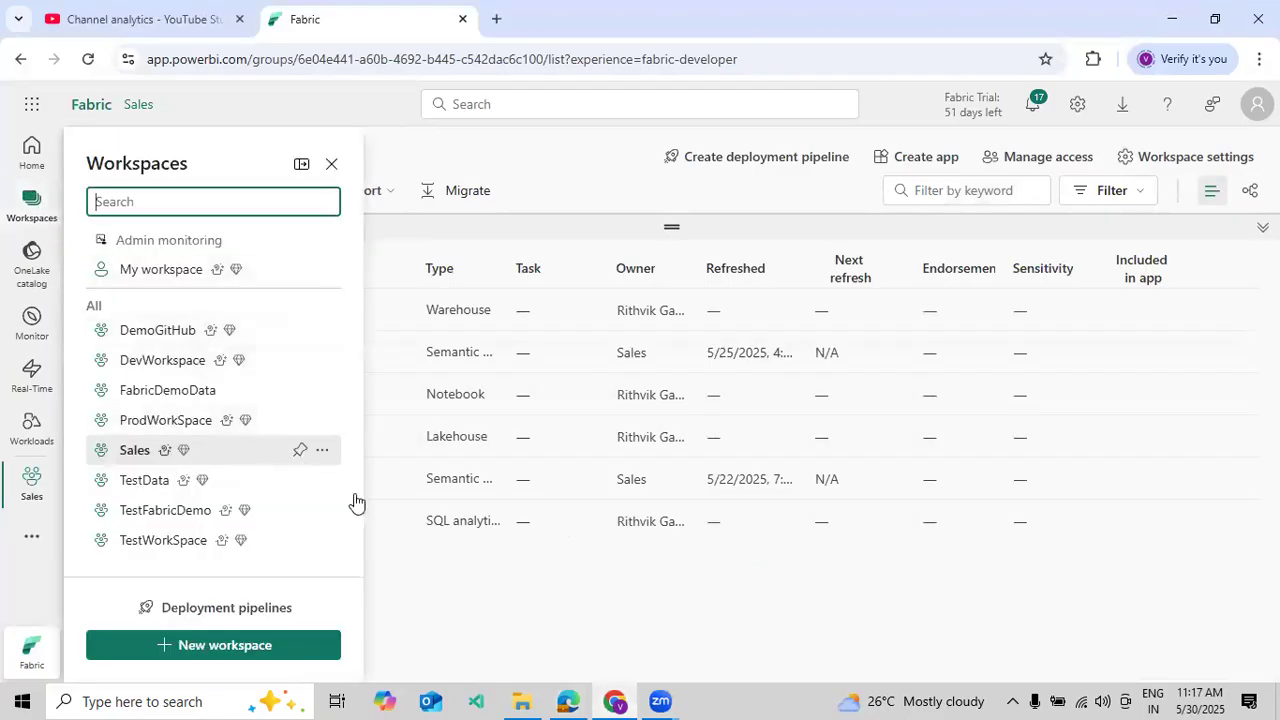
click(478, 574)
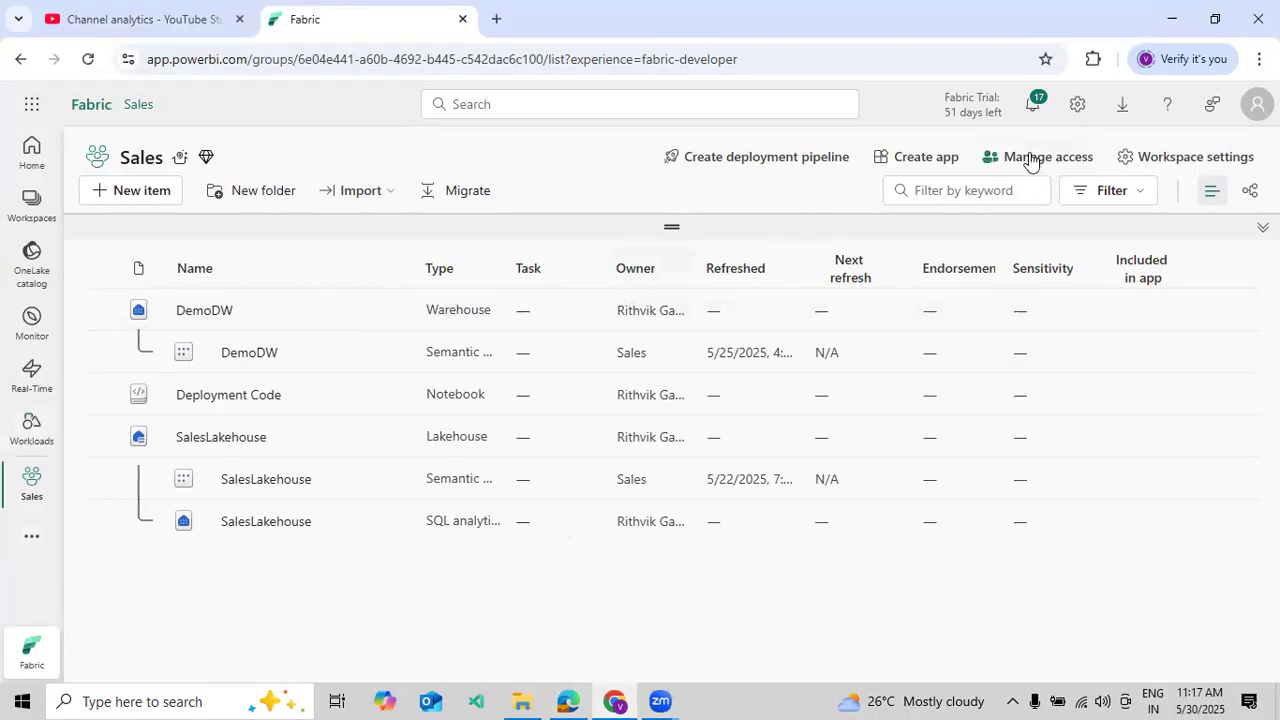
click(578, 698)
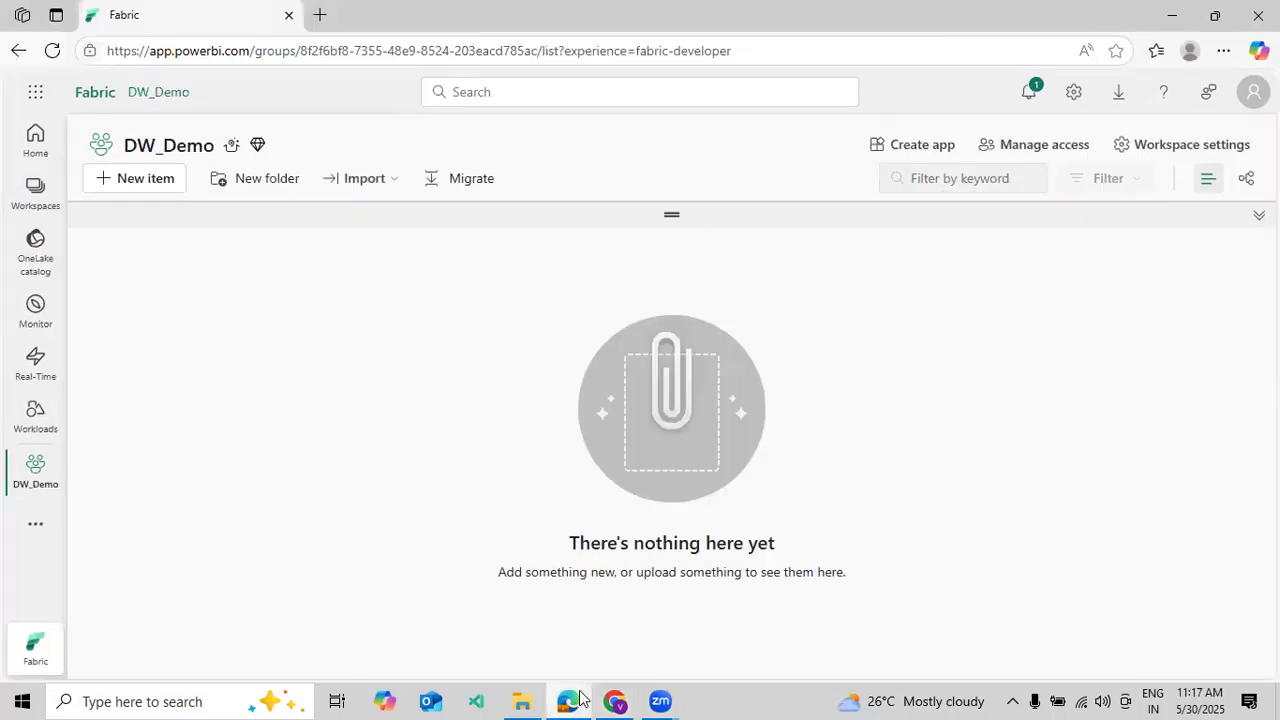
click(614, 701)
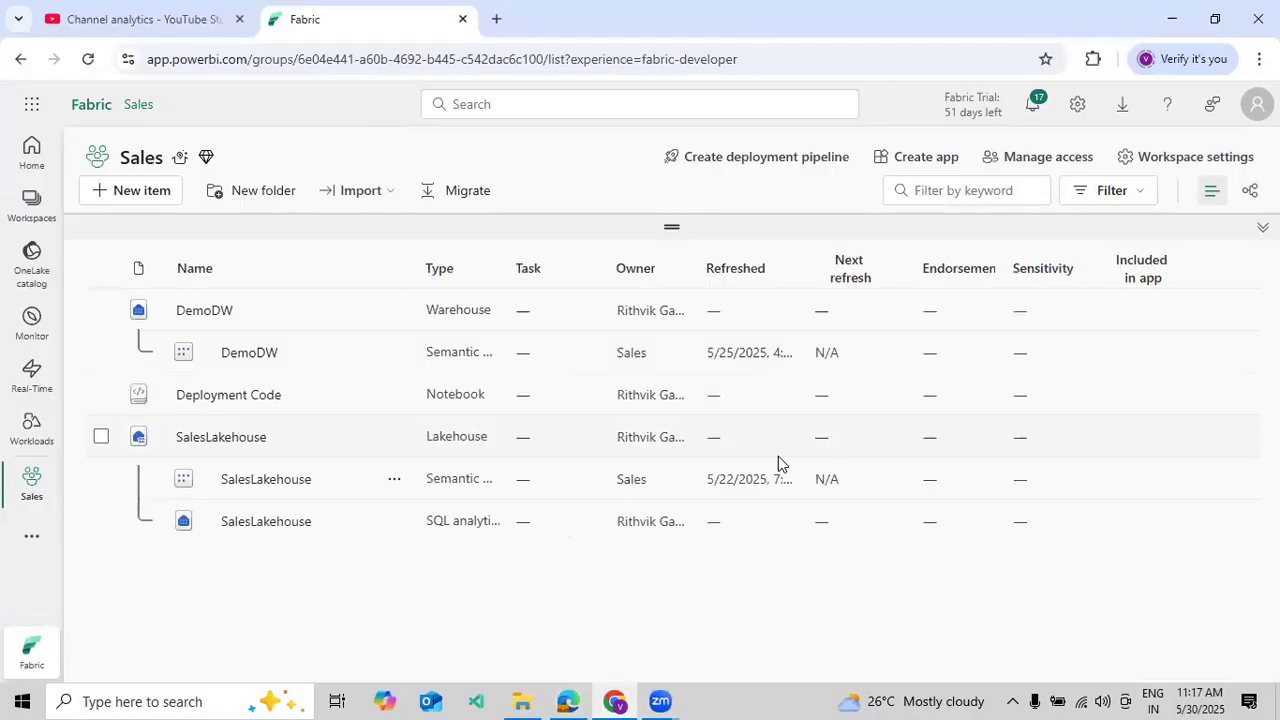
click(563, 700)
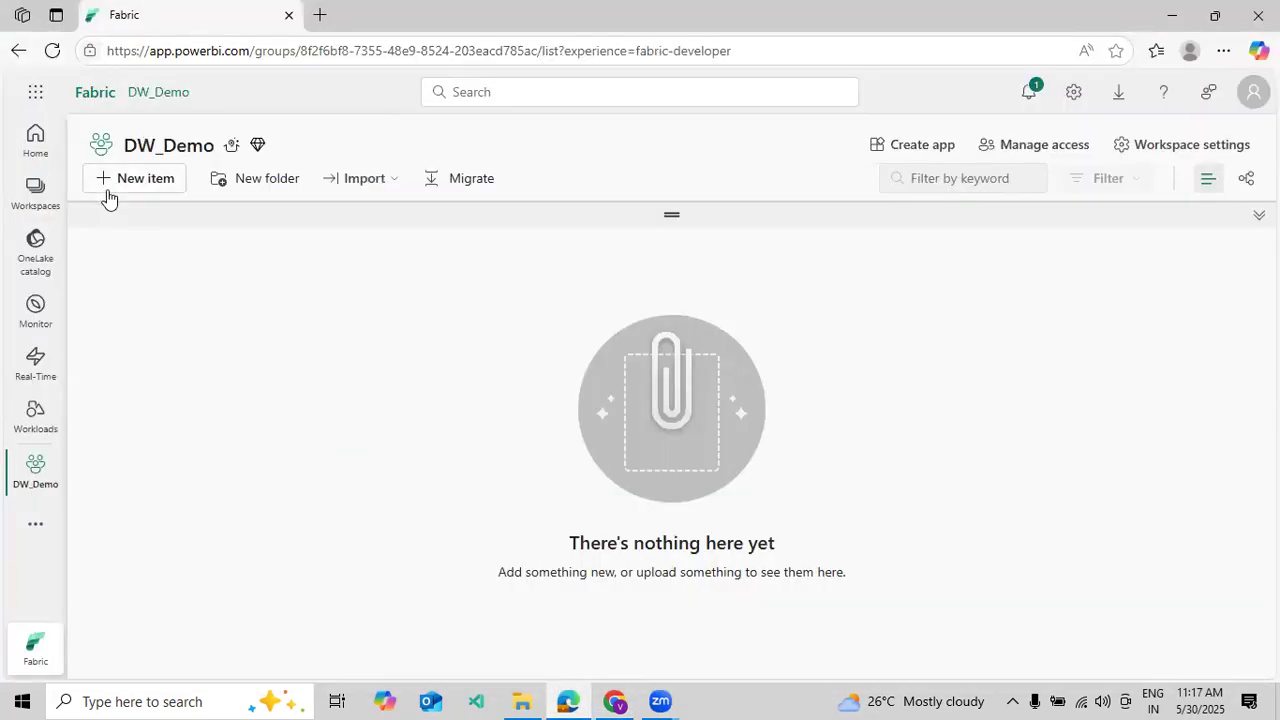
click(35, 192)
click(433, 531)
click(614, 701)
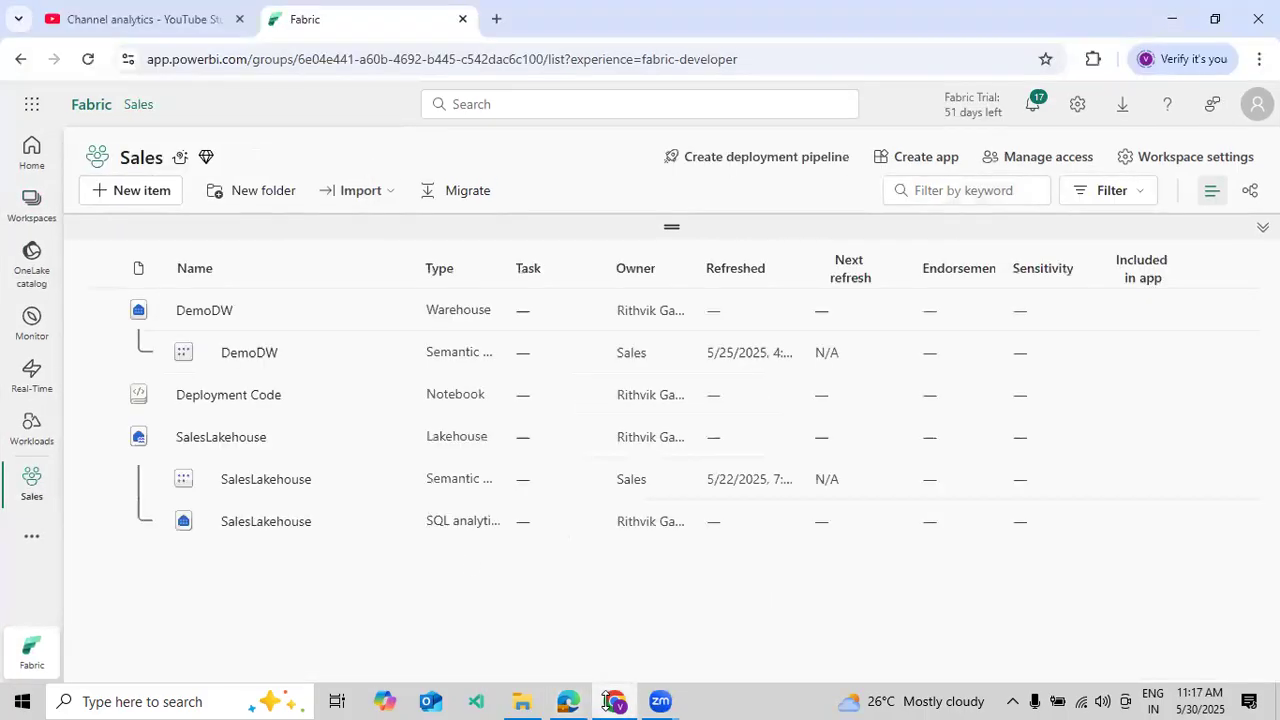
Grant the demo account access to the Sales workspace with the Admin role
click(1022, 170)
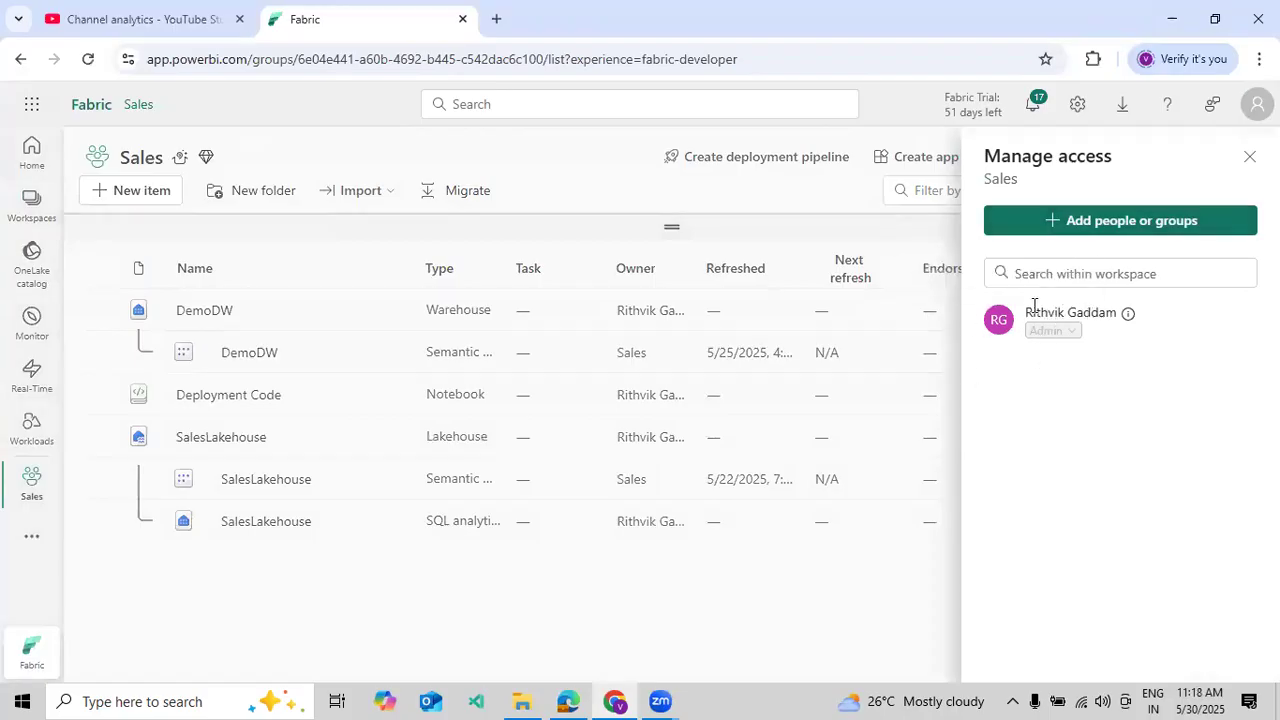
click(1054, 219)
click(1043, 305)
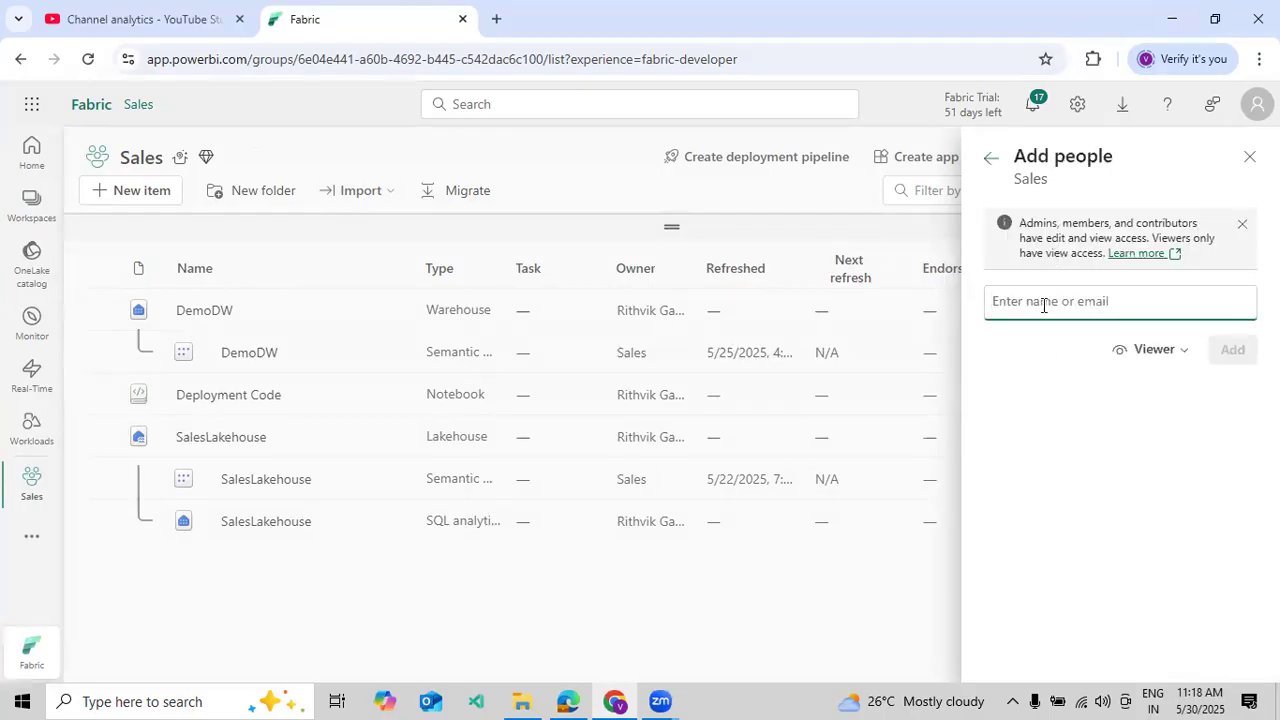
text(GFarbic)
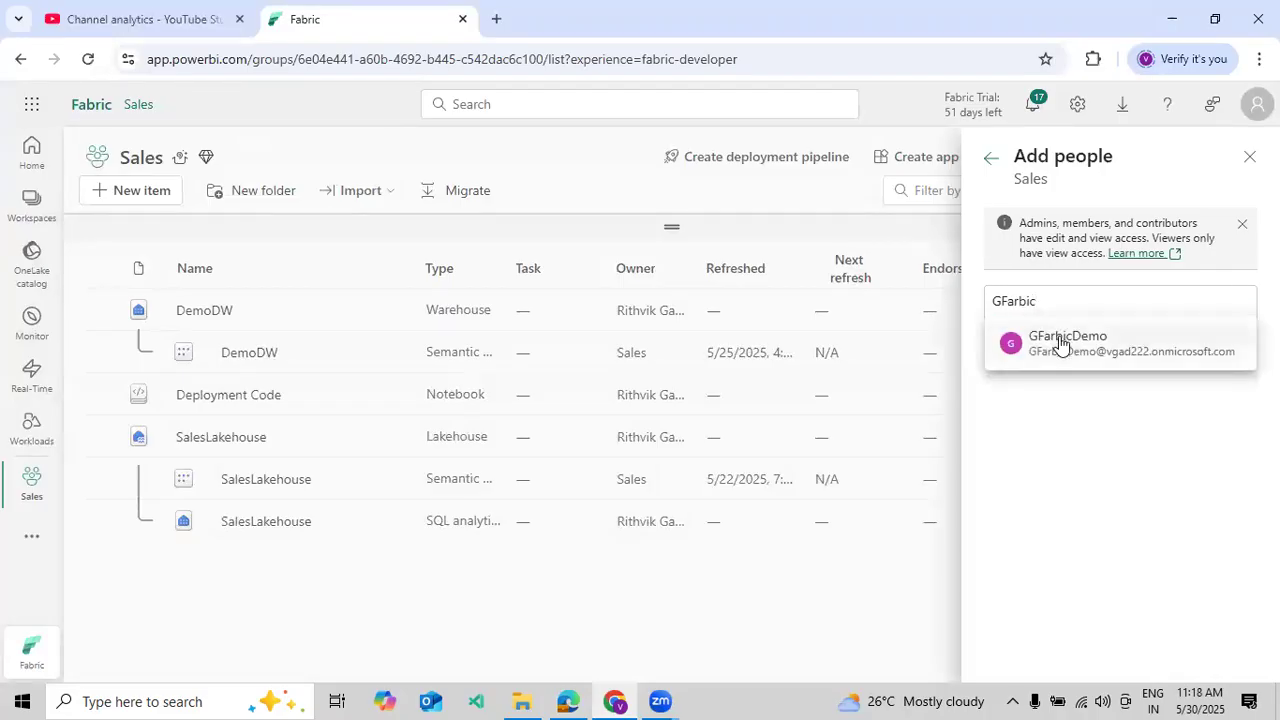
click(1100, 350)
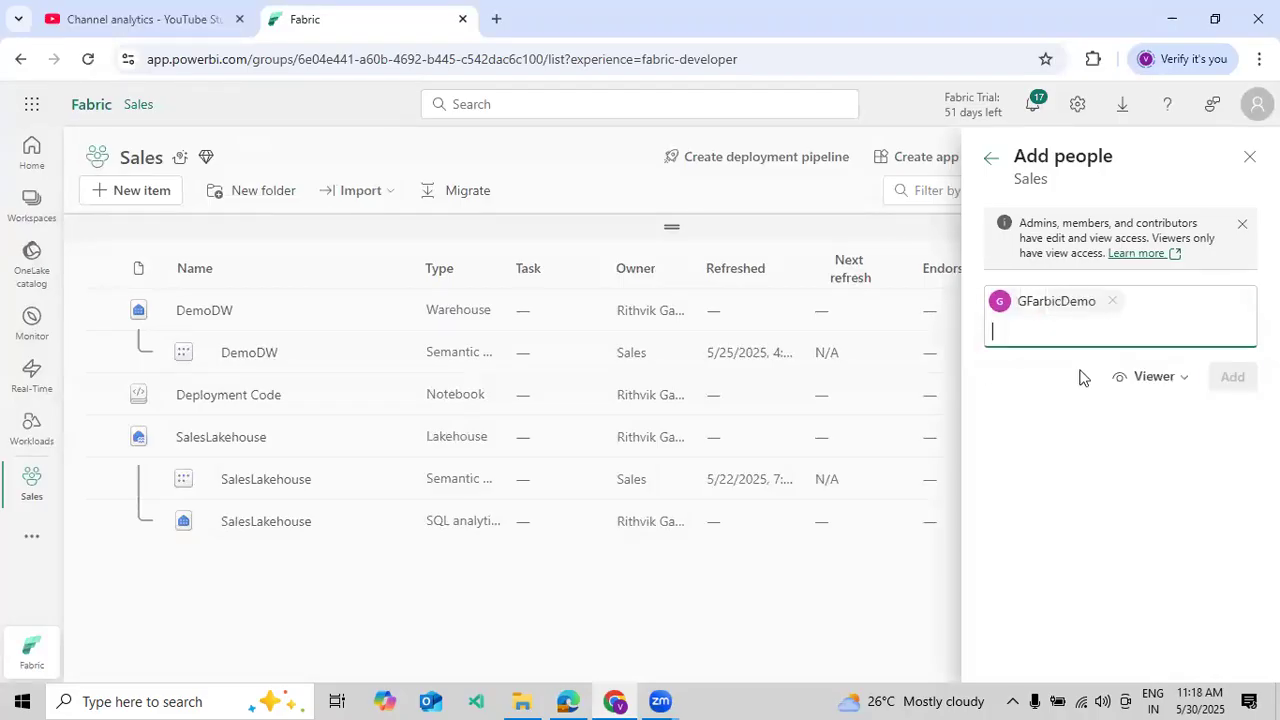
click(1162, 391)
click(1160, 412)
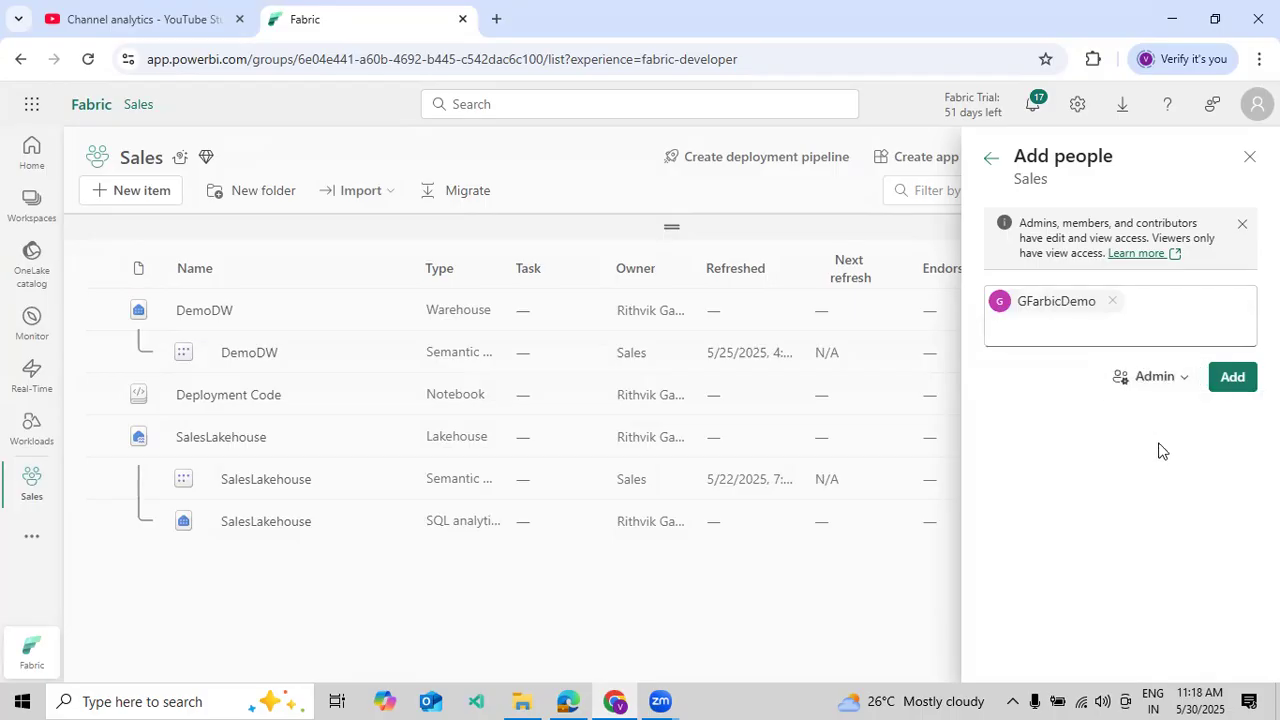
click(1233, 377)
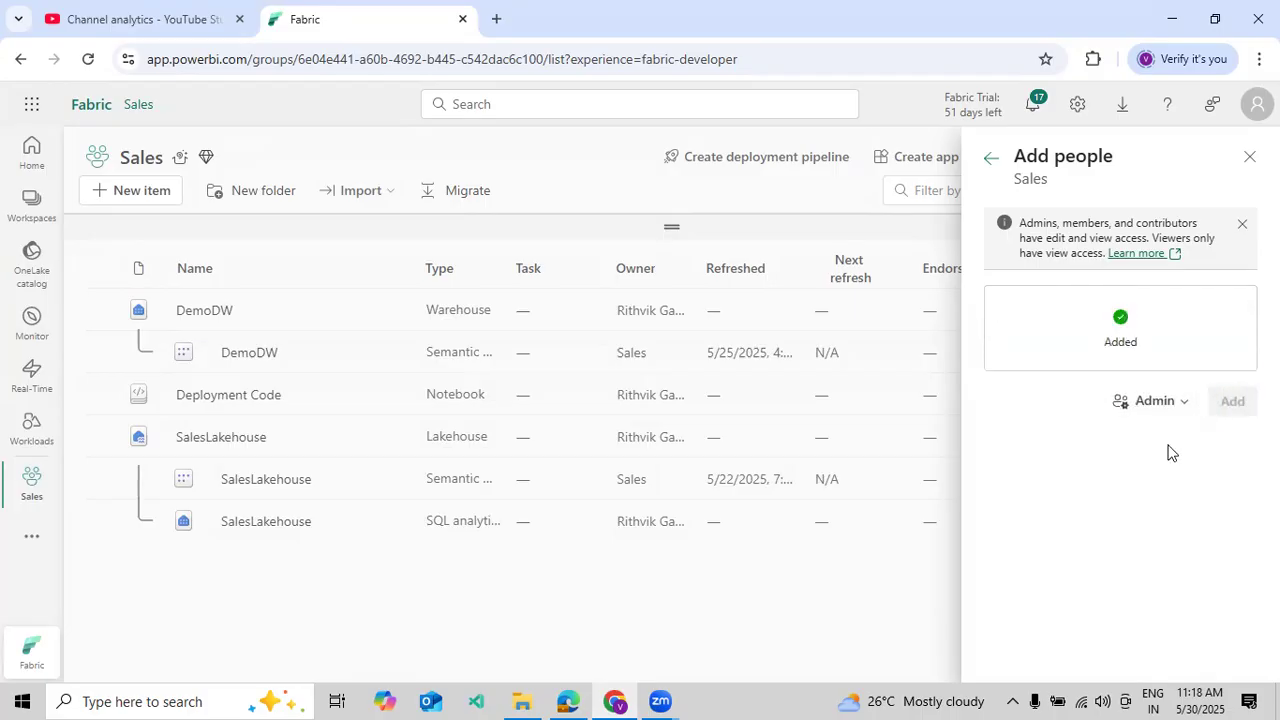
click(990, 158)
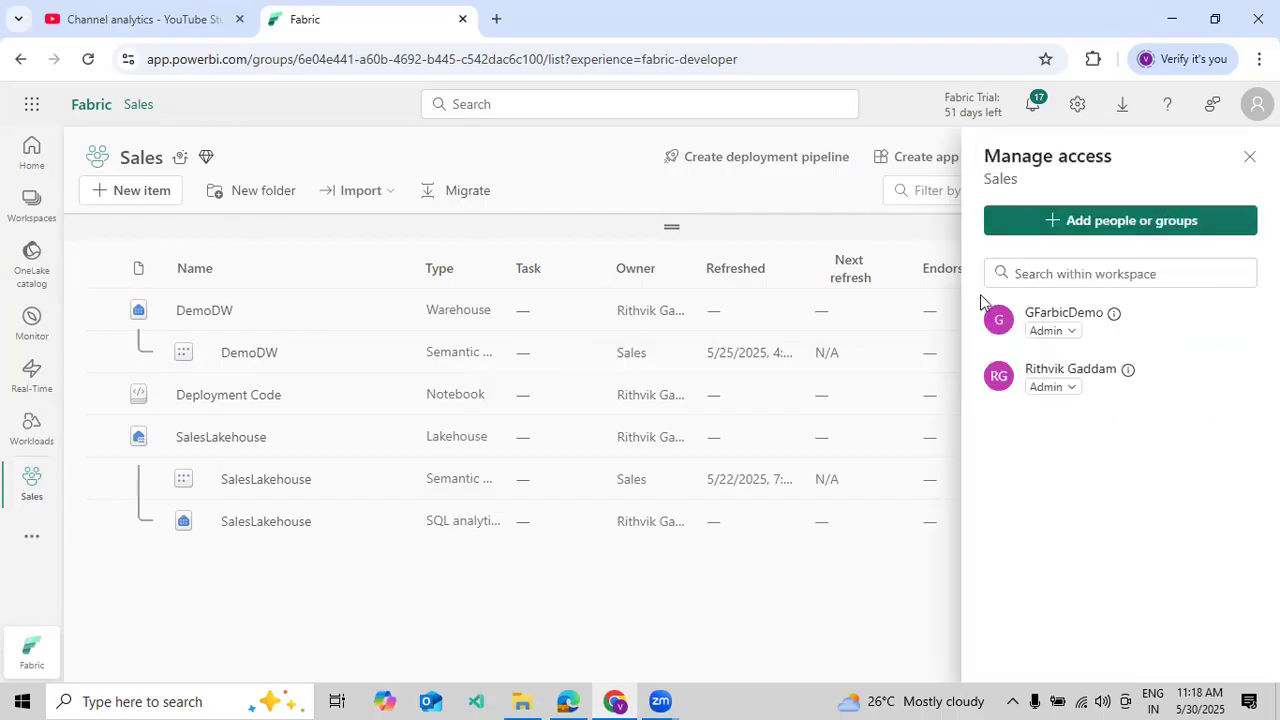
Change the demo account's Sales workspace role to Member and restore it to Admin
click(1047, 331)
click(1074, 365)
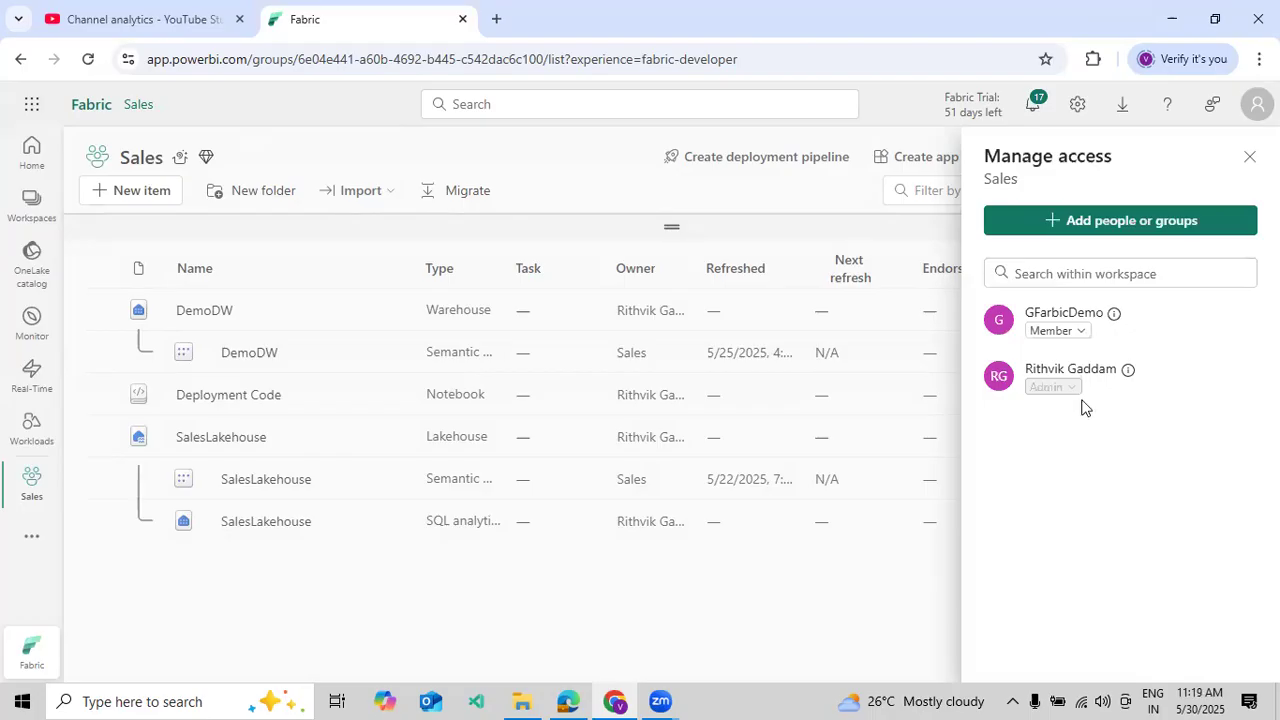
click(1062, 333)
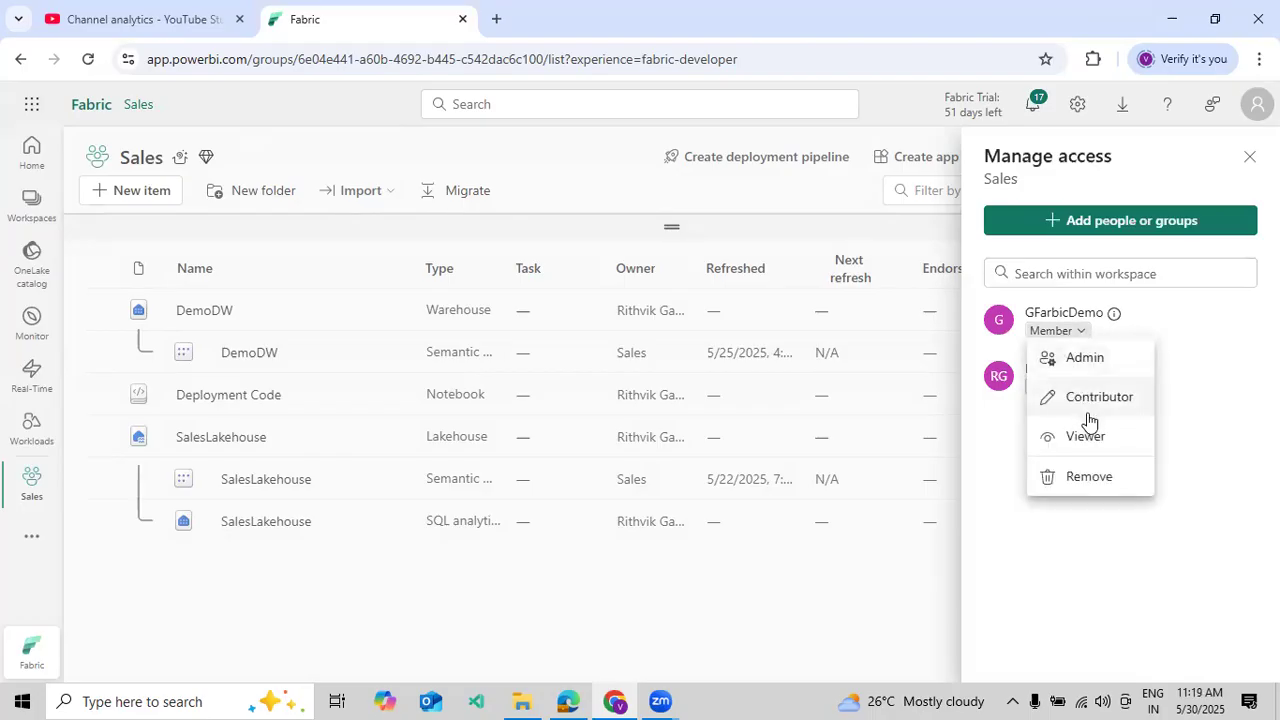
click(1151, 521)
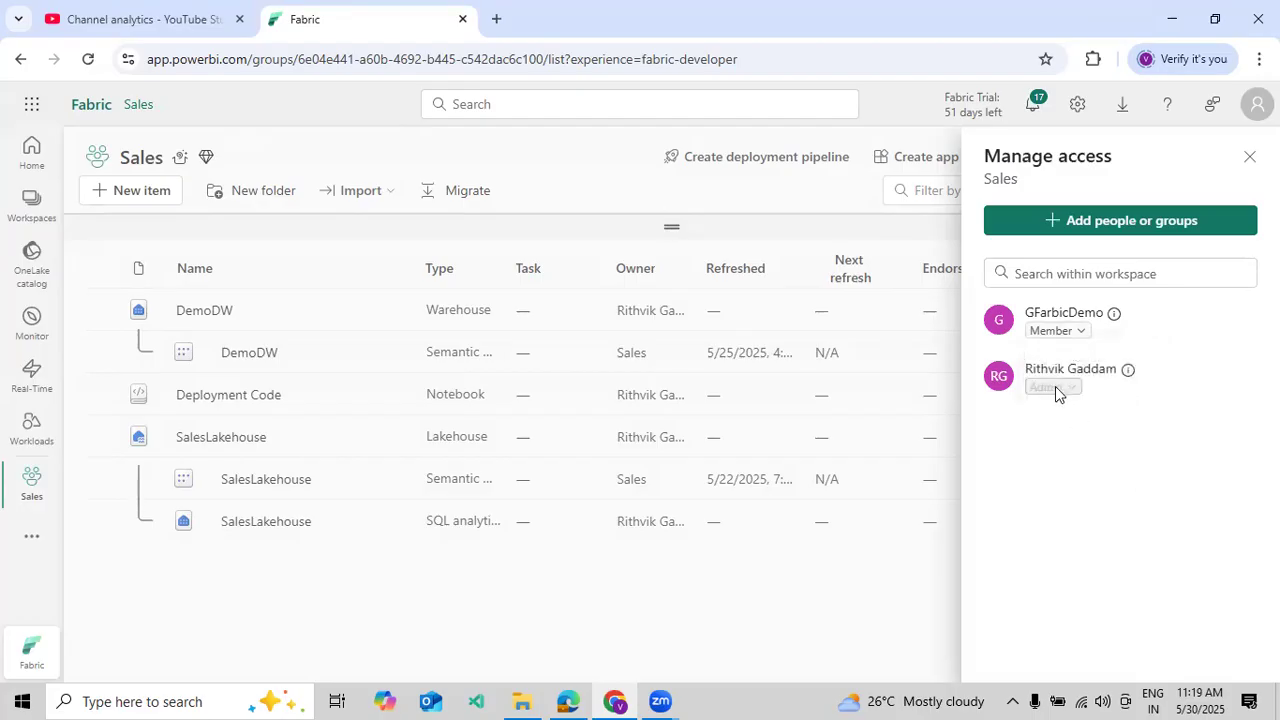
click(1057, 331)
click(1058, 357)
Switch to Edge, refresh Fabric, open the Sales workspace and collapse its task flow area
click(584, 700)
click(56, 55)
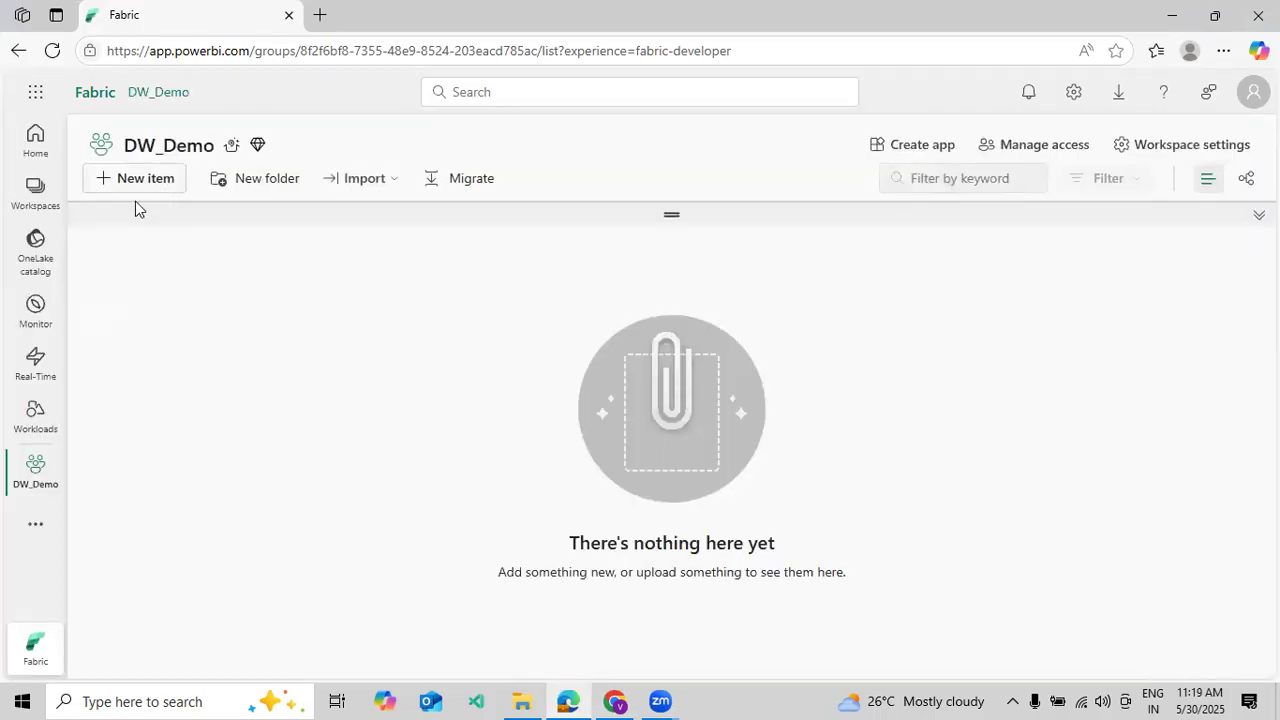
click(38, 196)
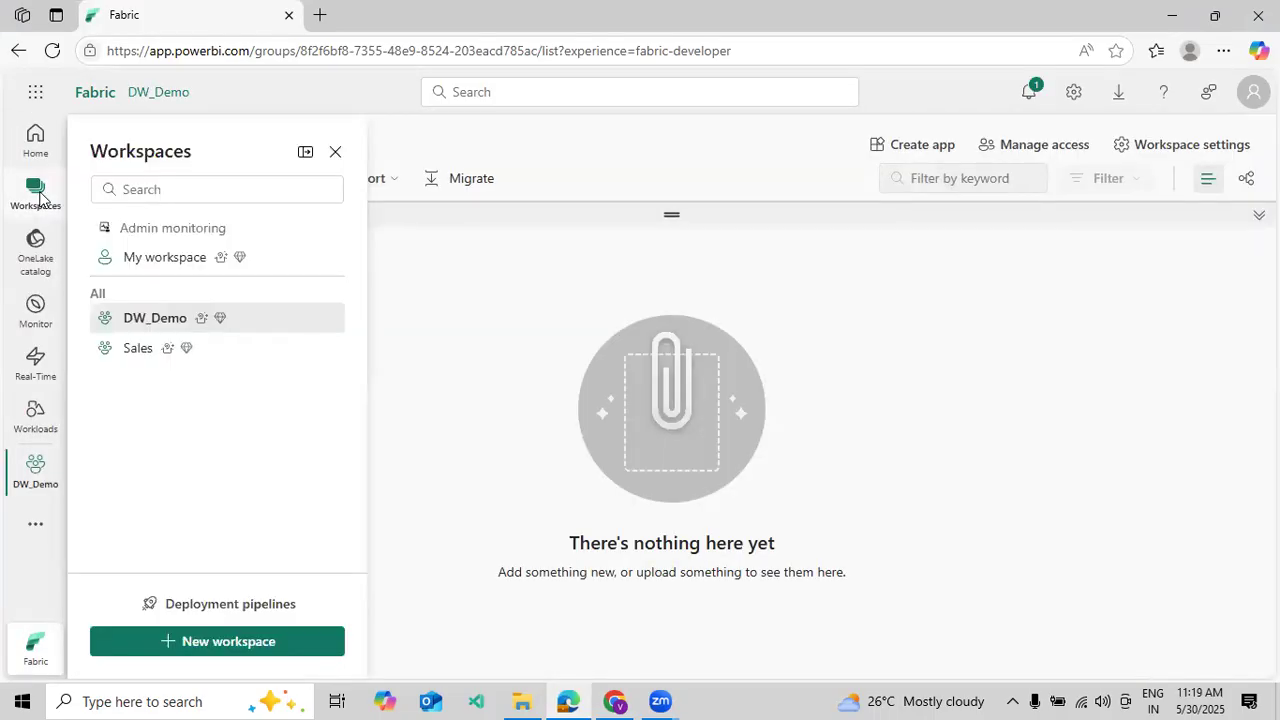
click(145, 357)
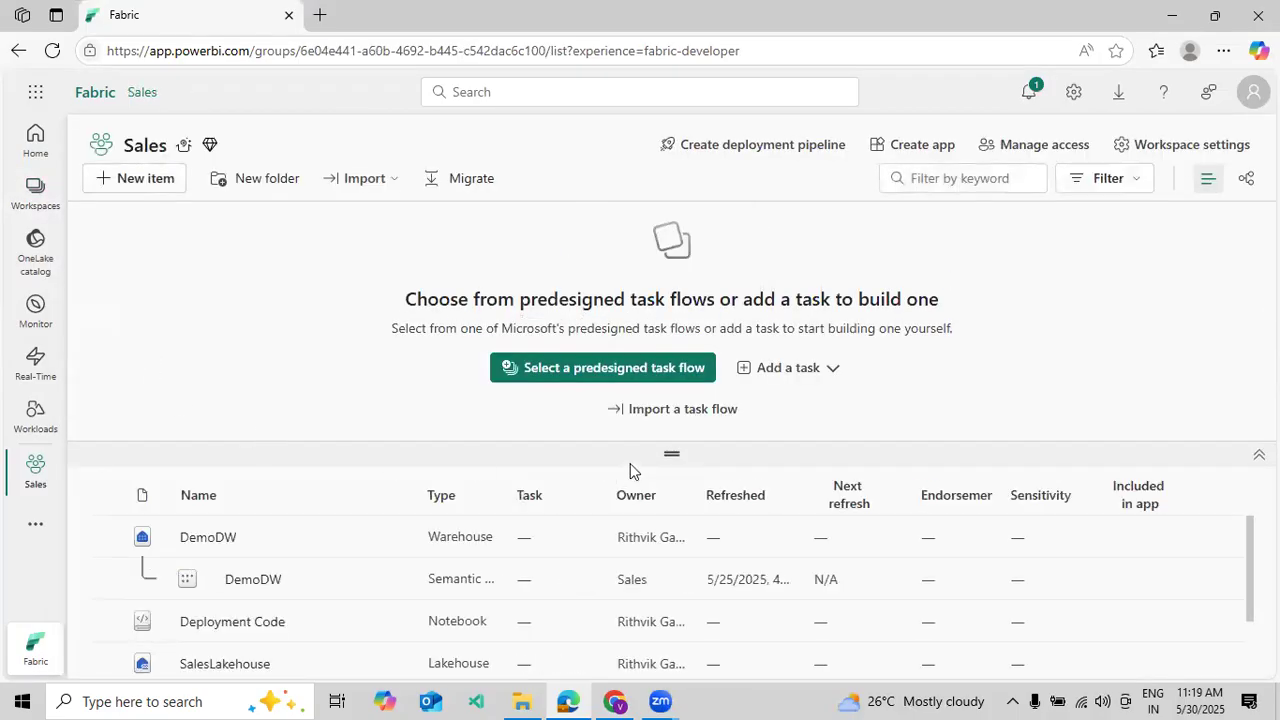
drag(645, 450, 673, 222)
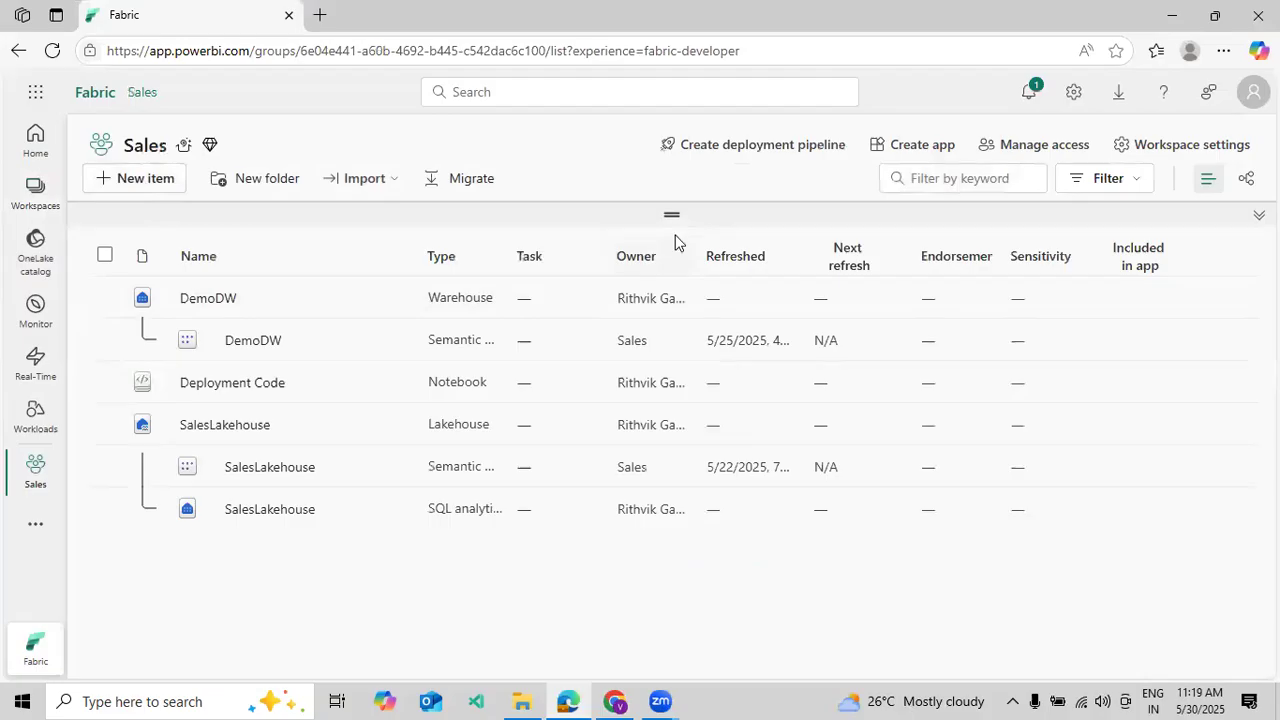
Add another user from the organization to the Sales workspace with the Viewer role
click(1038, 148)
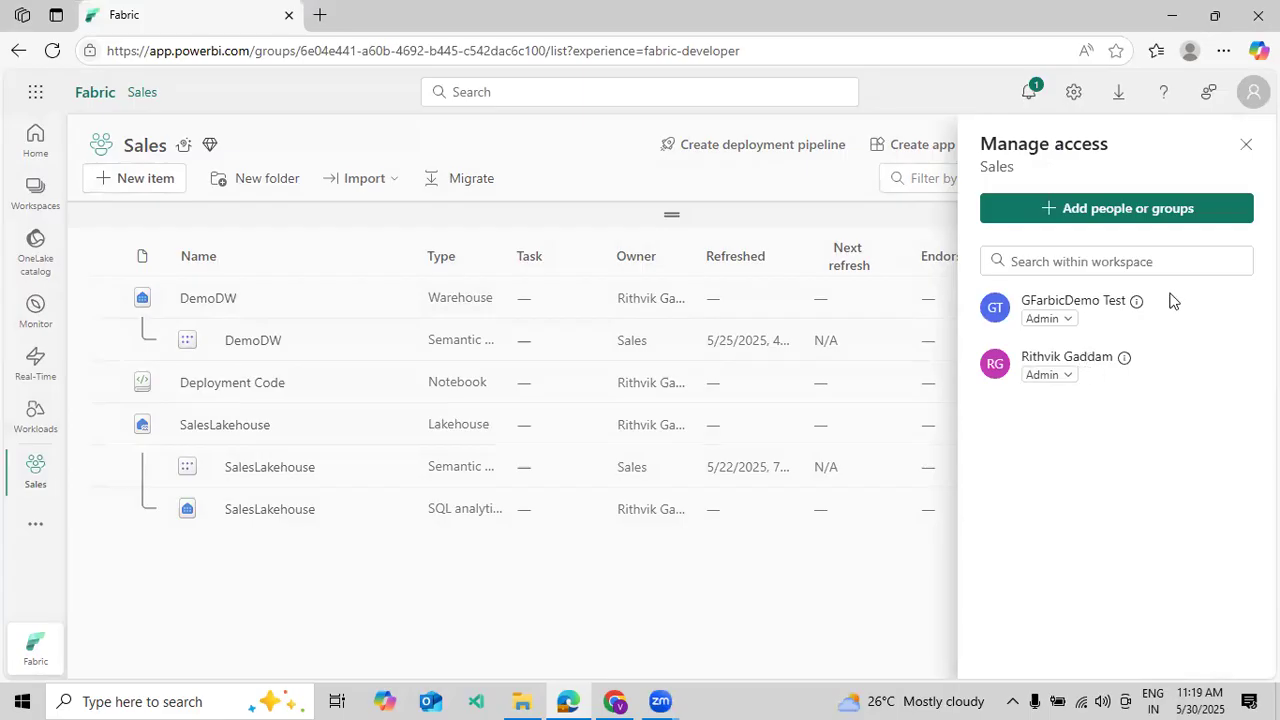
click(1124, 216)
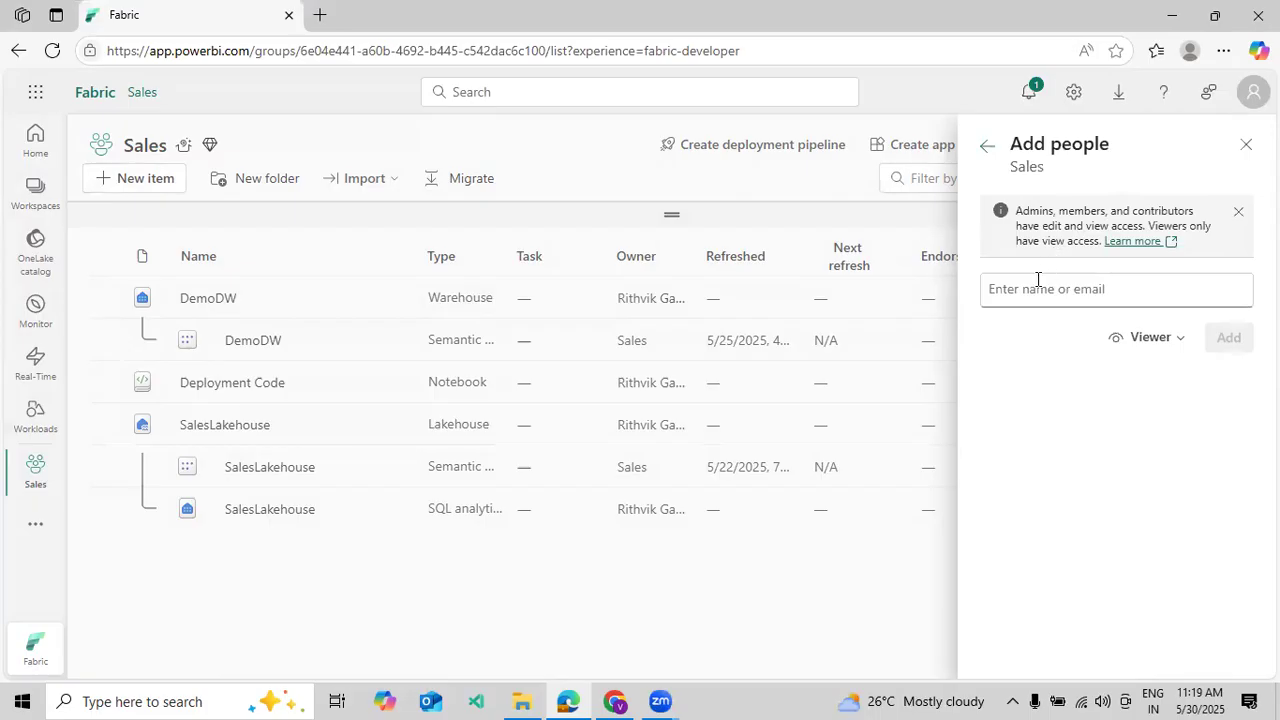
text(Venkat)
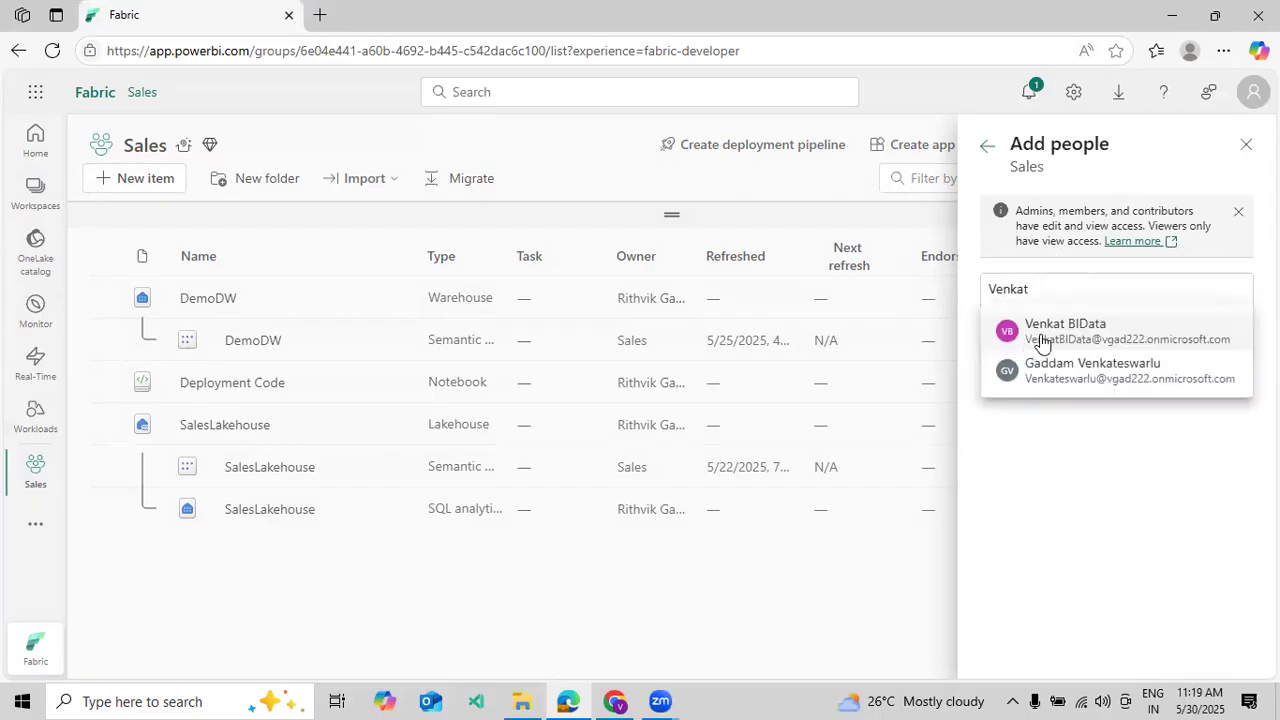
click(1049, 369)
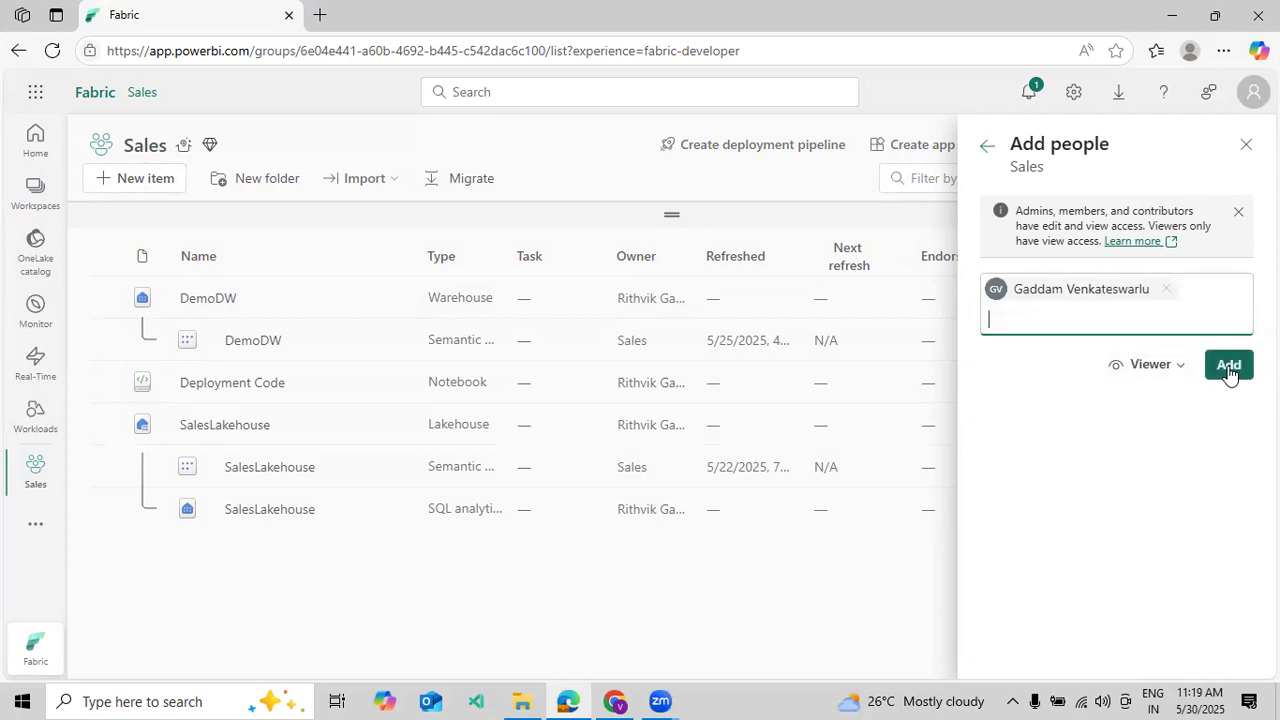
click(1228, 367)
click(988, 147)
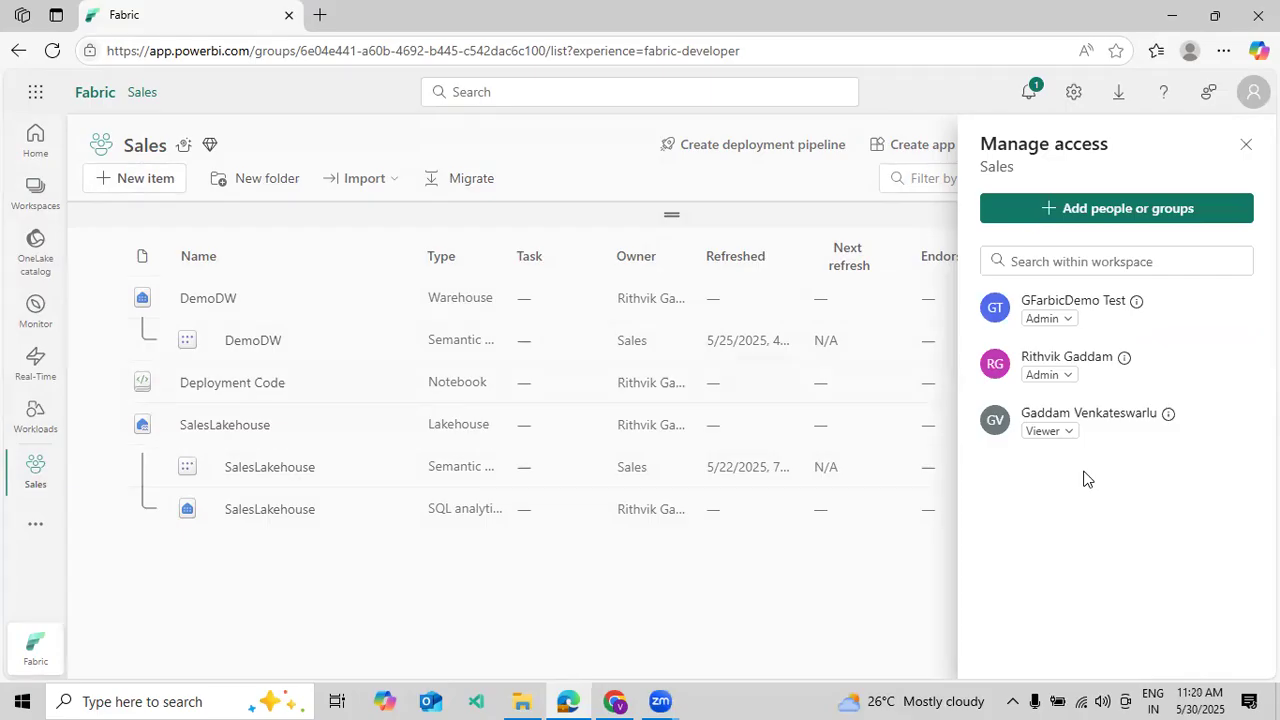
click(1246, 145)
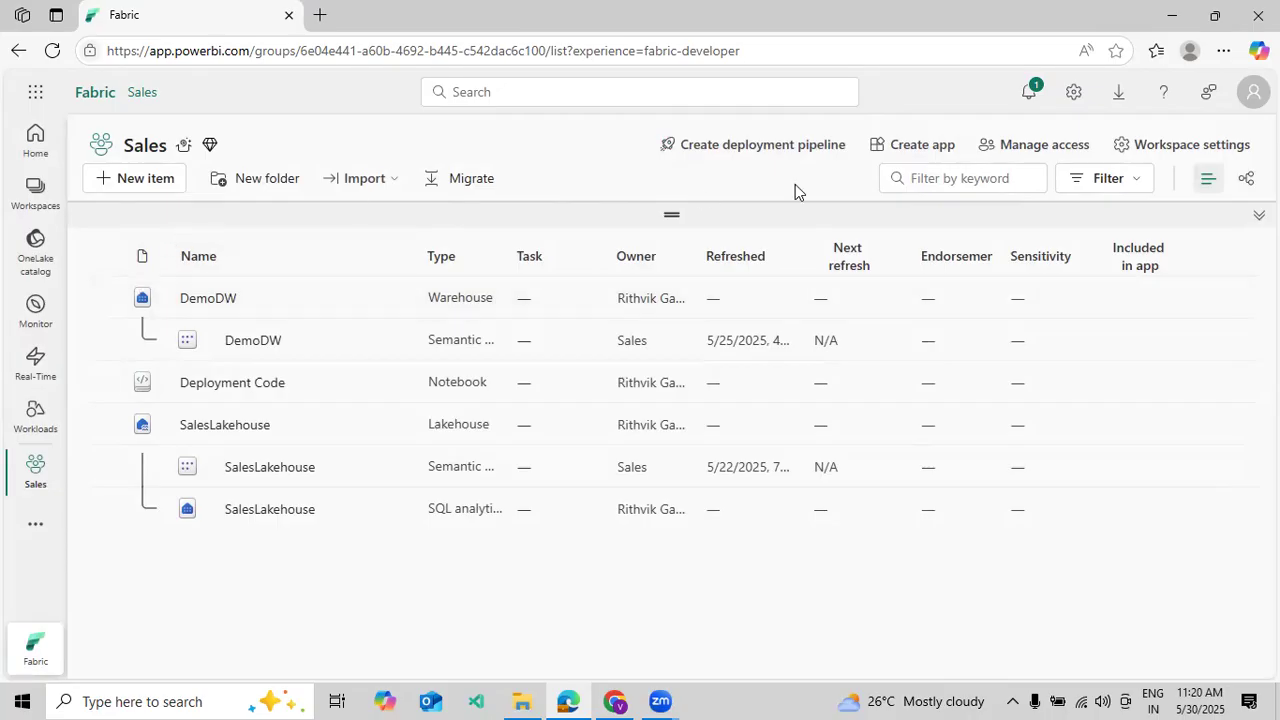
Check the option for deleting the workspace in the general settings of the Sales workspace
click(1135, 150)
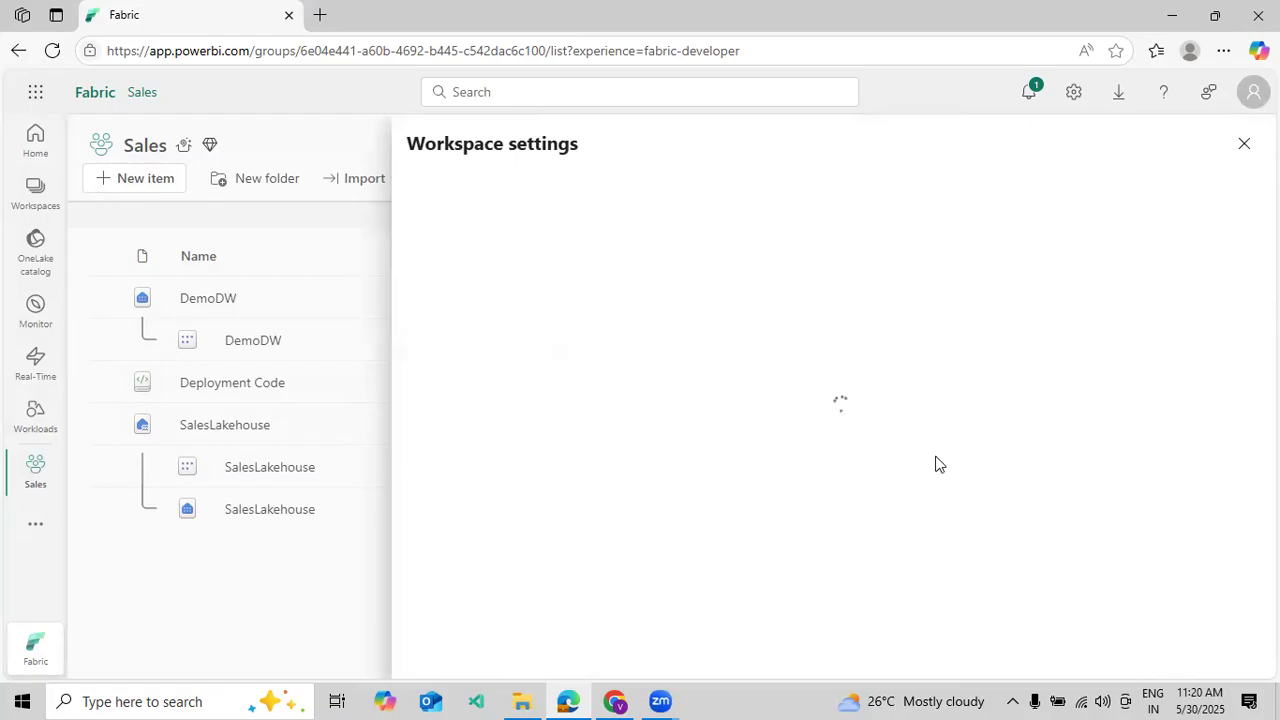
scroll(949, 470, down, 6)
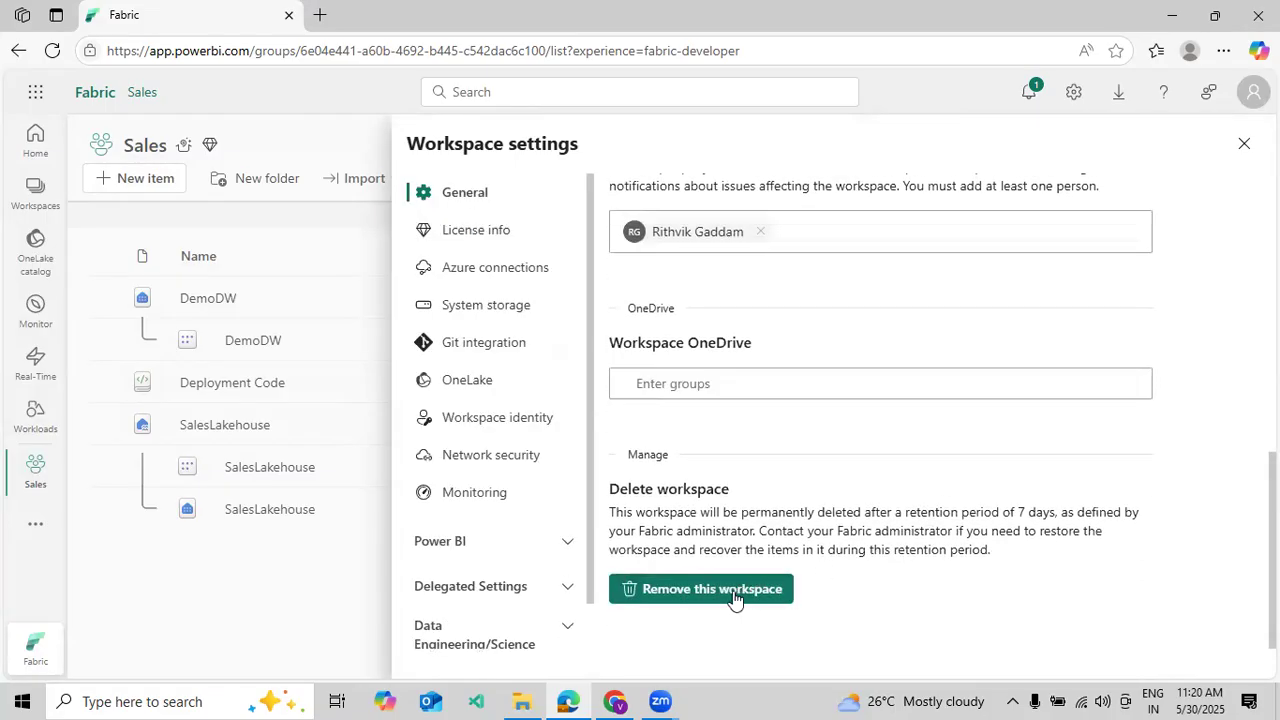
click(1244, 144)
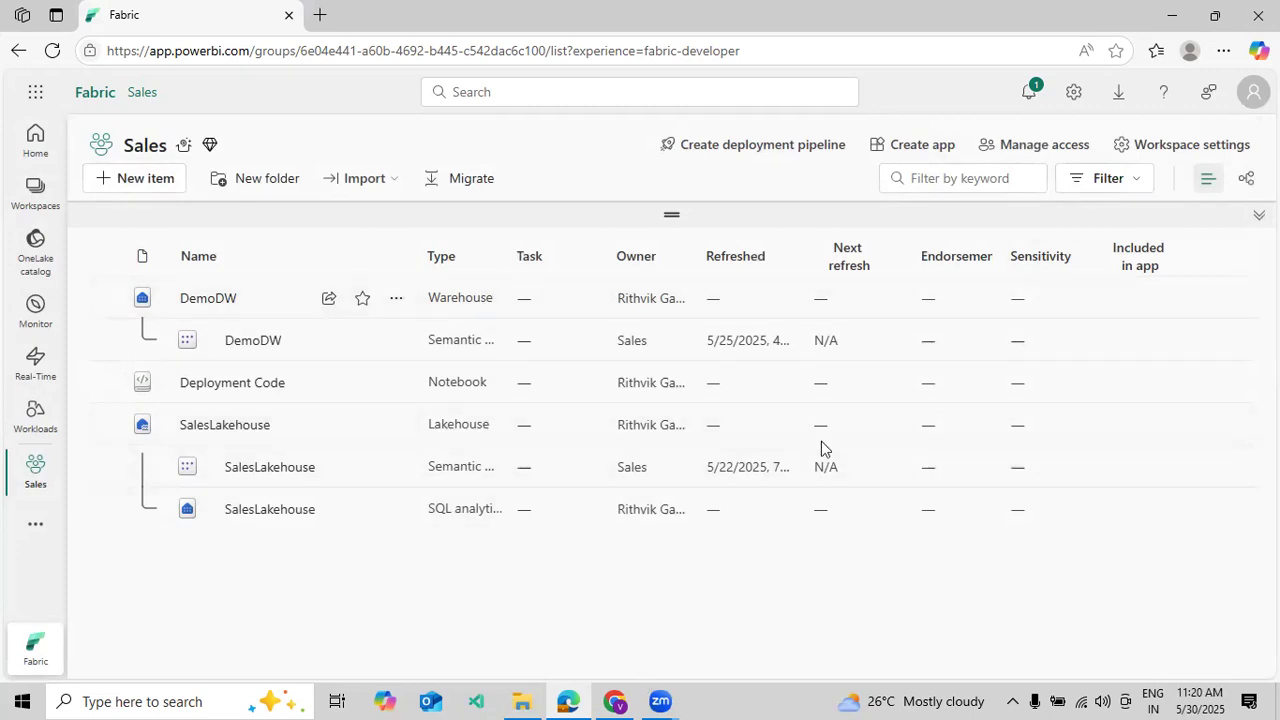
Remove the user with the Viewer role from the Sales workspace's access list
click(1072, 150)
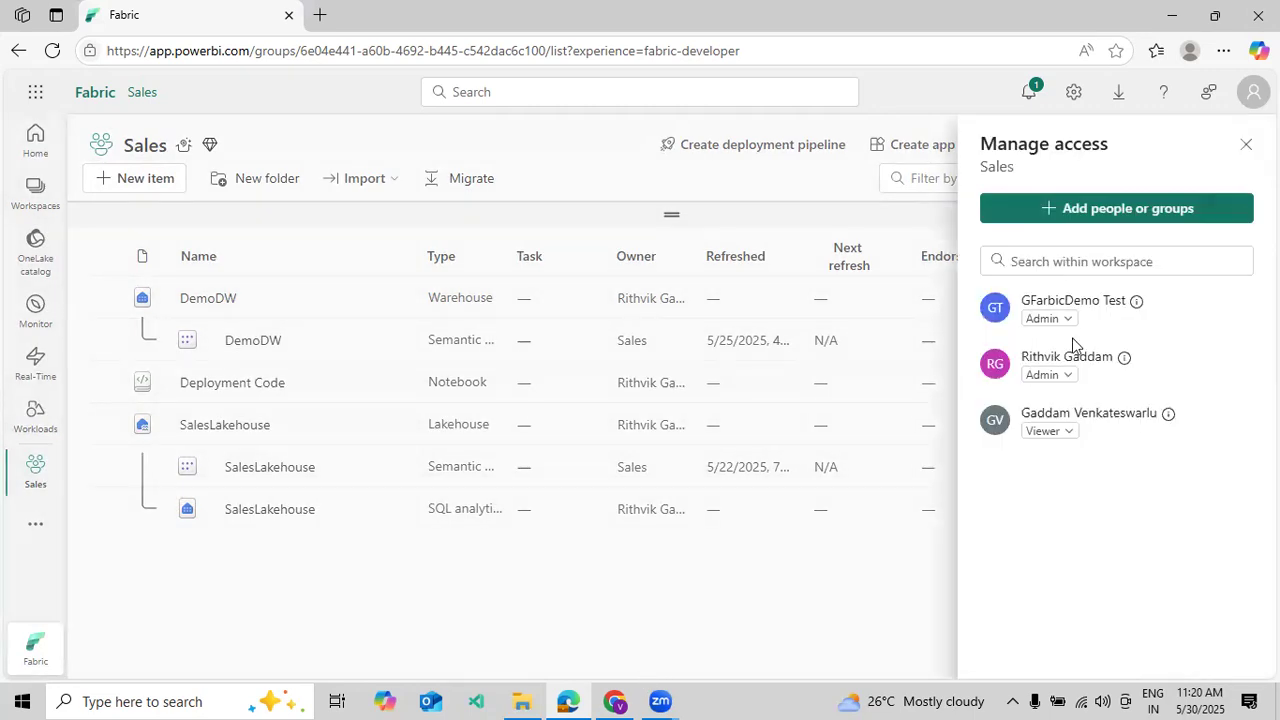
click(1066, 432)
click(1052, 578)
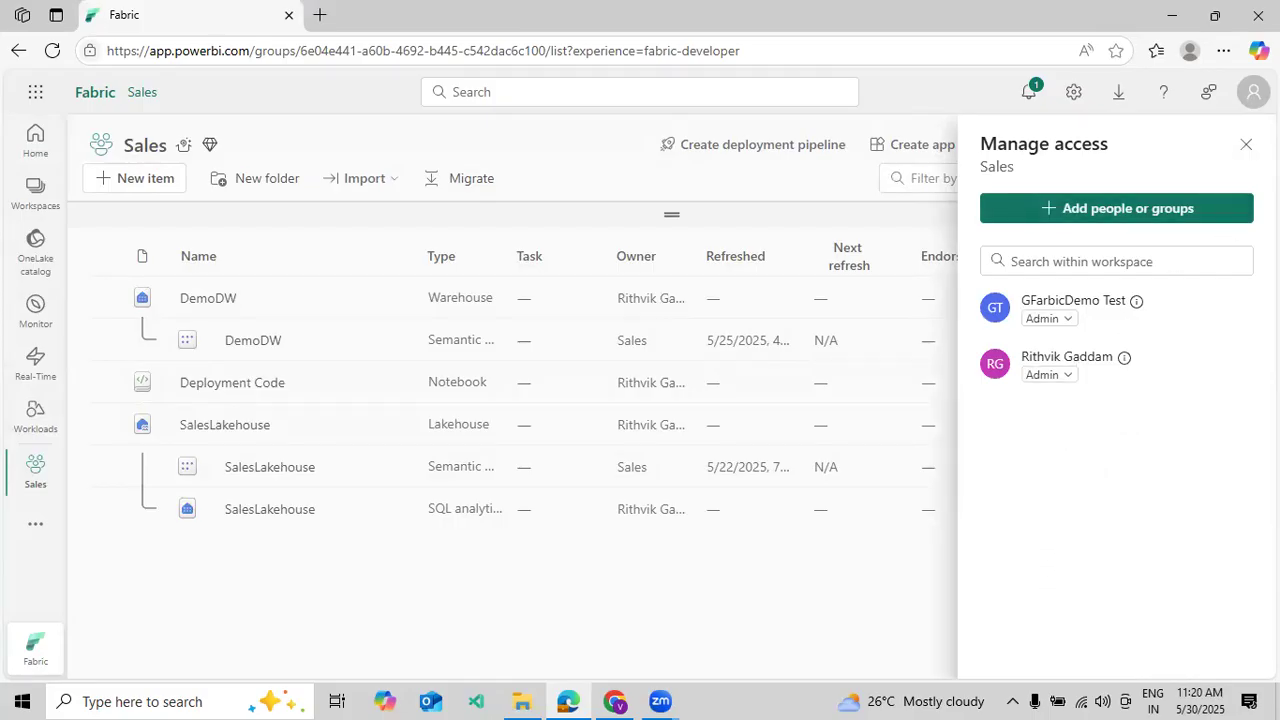
click(1246, 144)
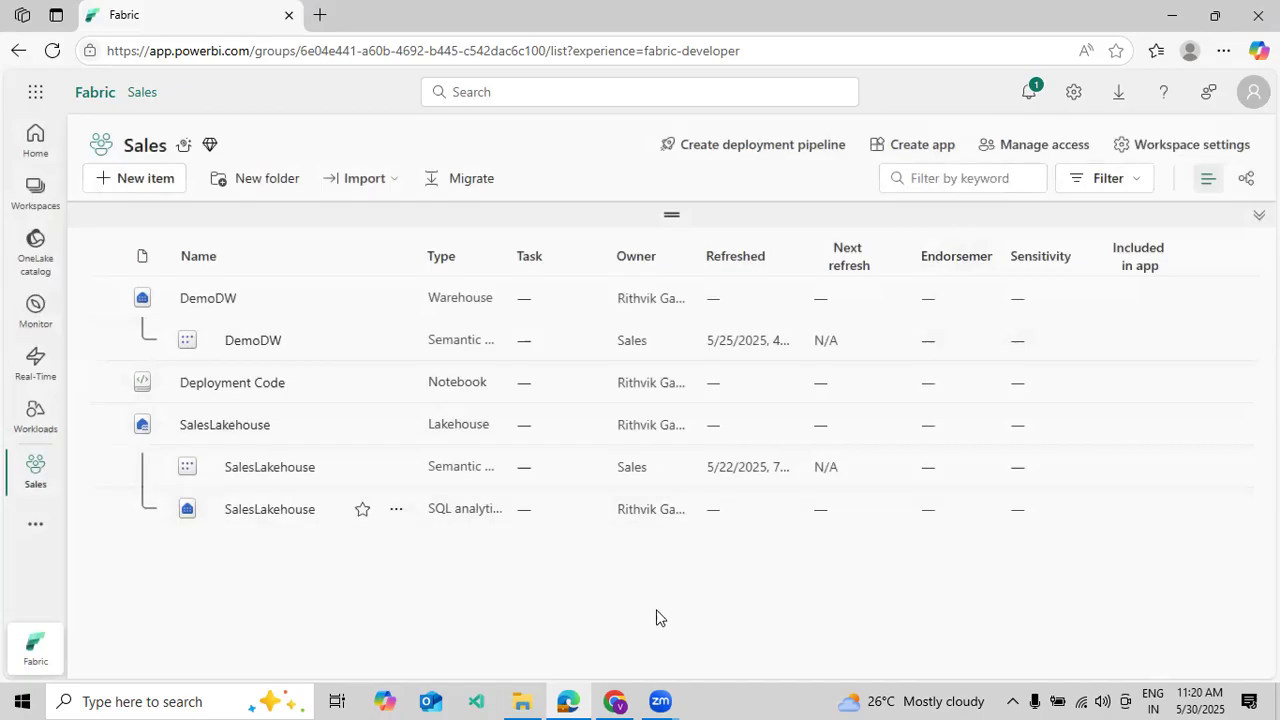
Switch to Chrome, set the demo account's Sales workspace role to Member, and return to Edge
click(615, 701)
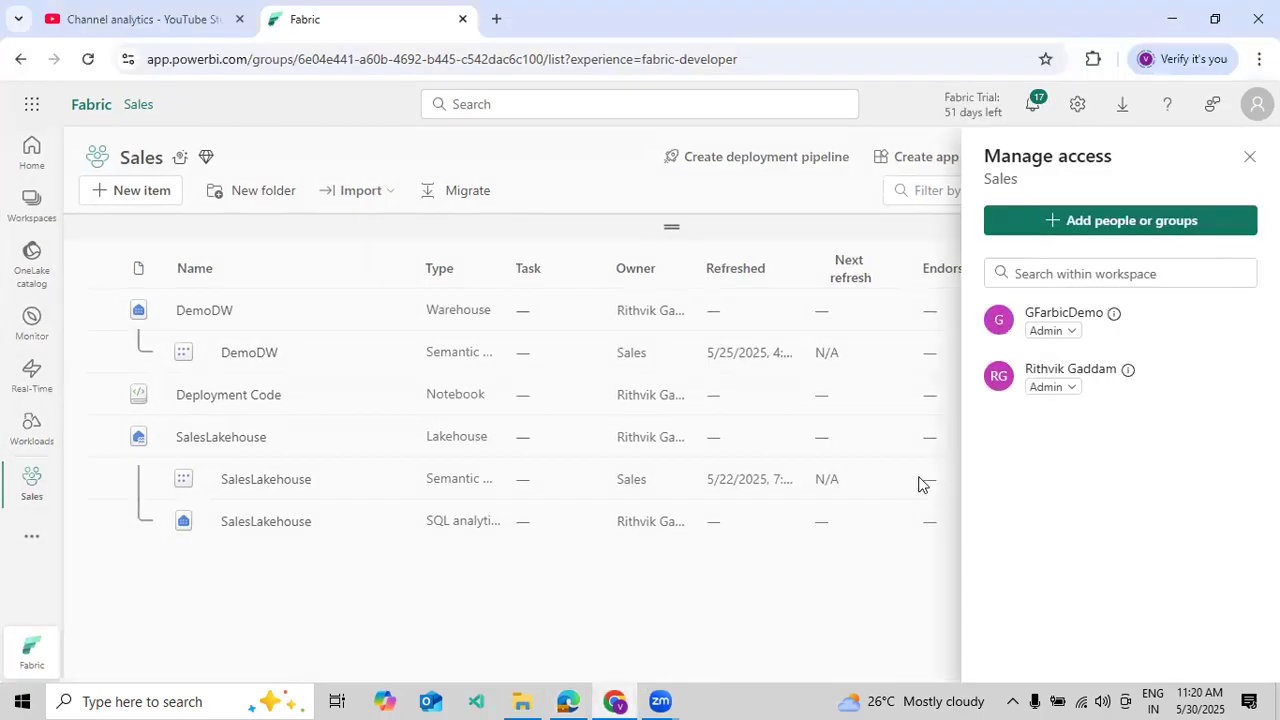
click(1047, 333)
click(1062, 360)
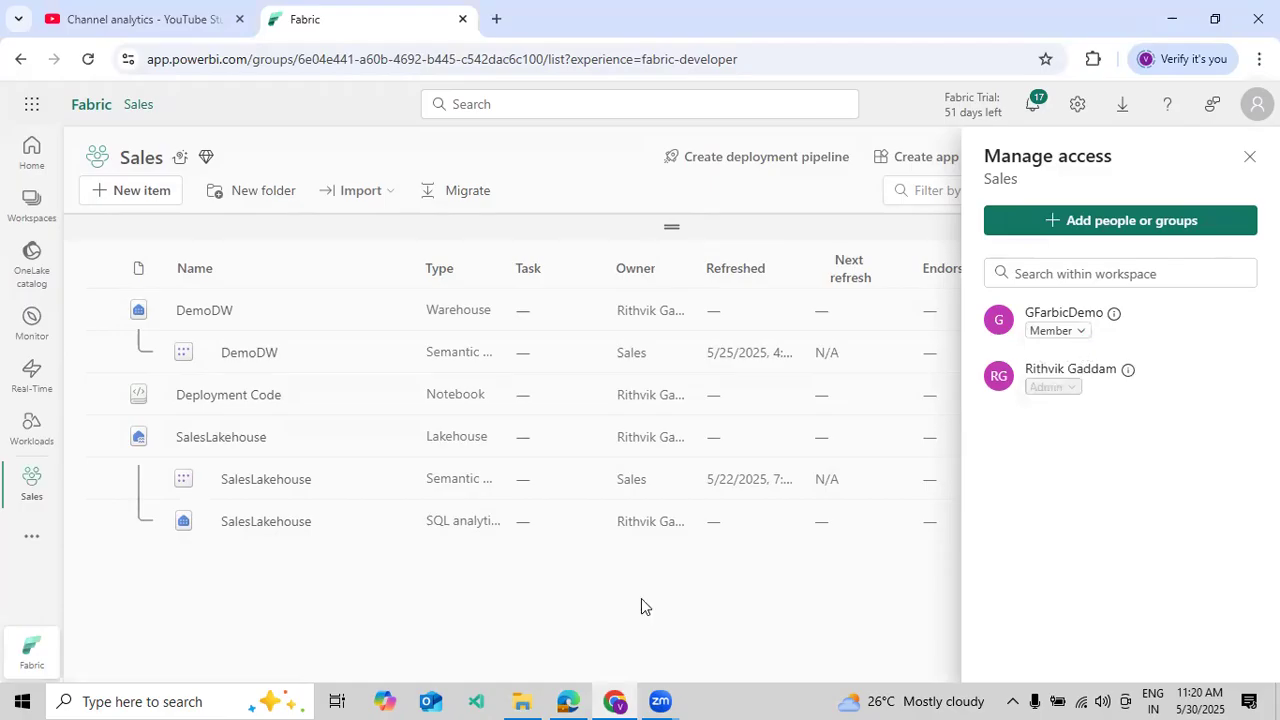
click(579, 697)
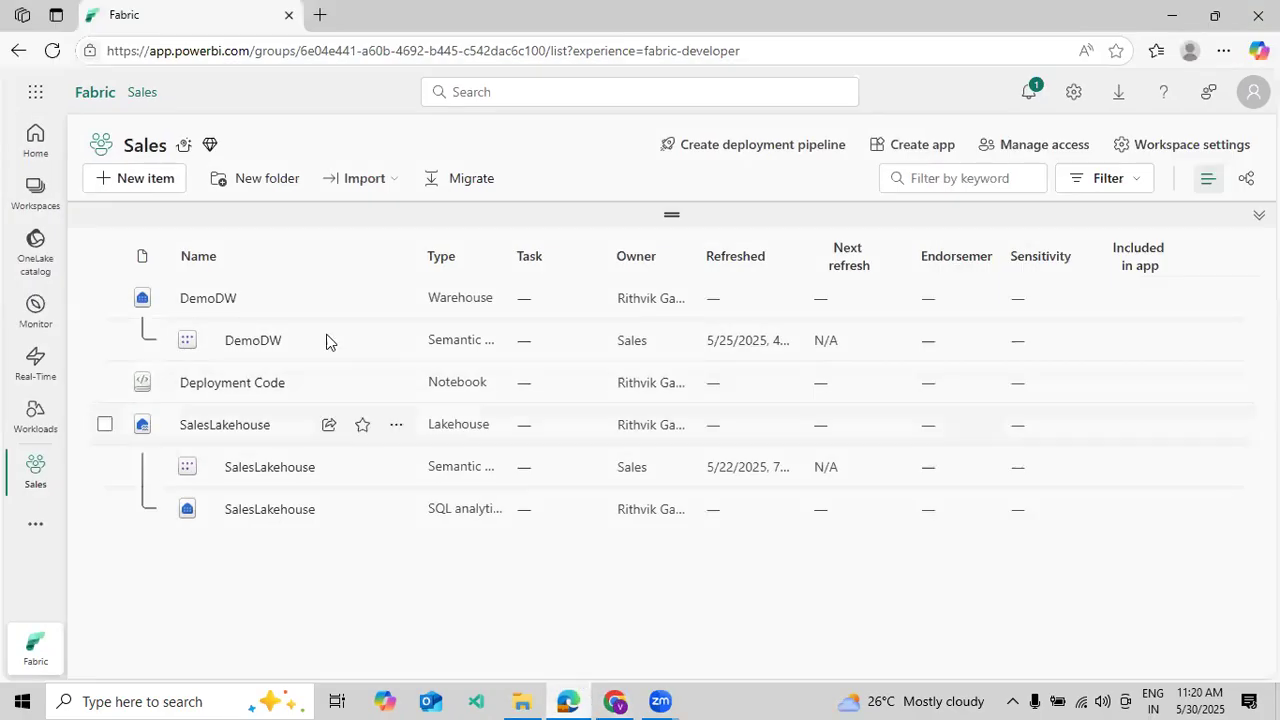
Reload the Sales workspace and delete the Deployment Code notebook from it
click(53, 51)
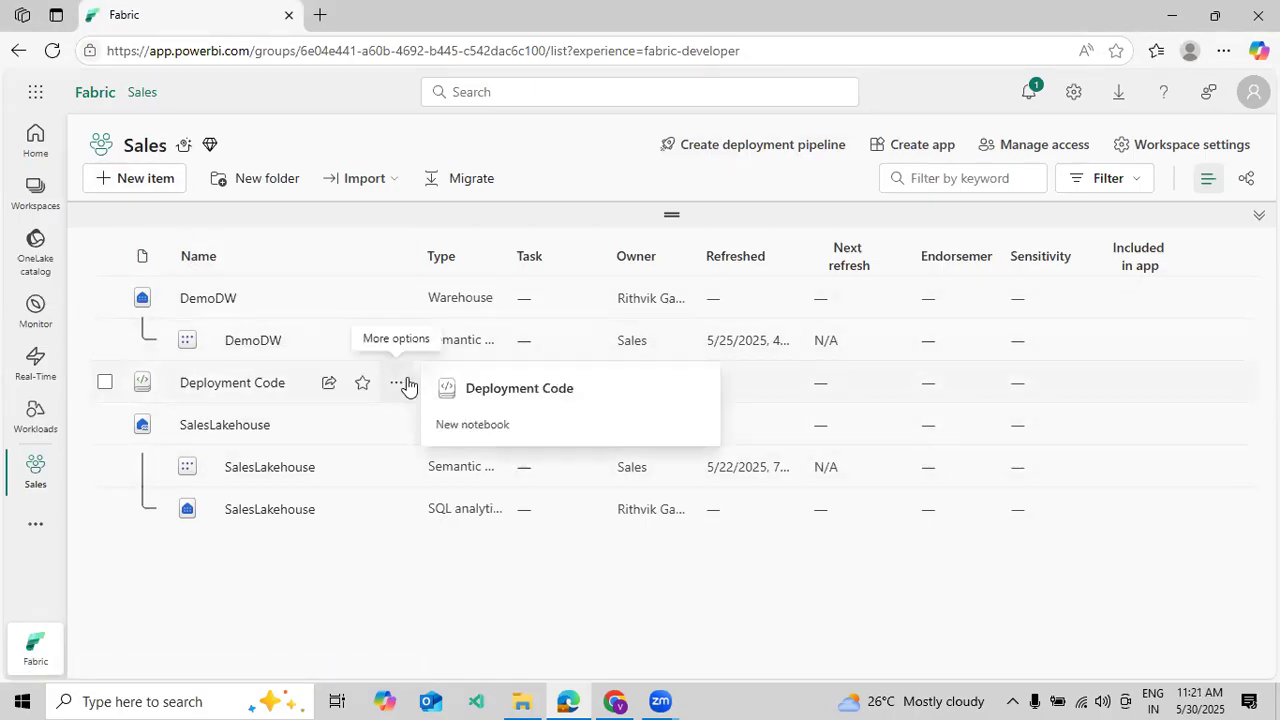
click(399, 384)
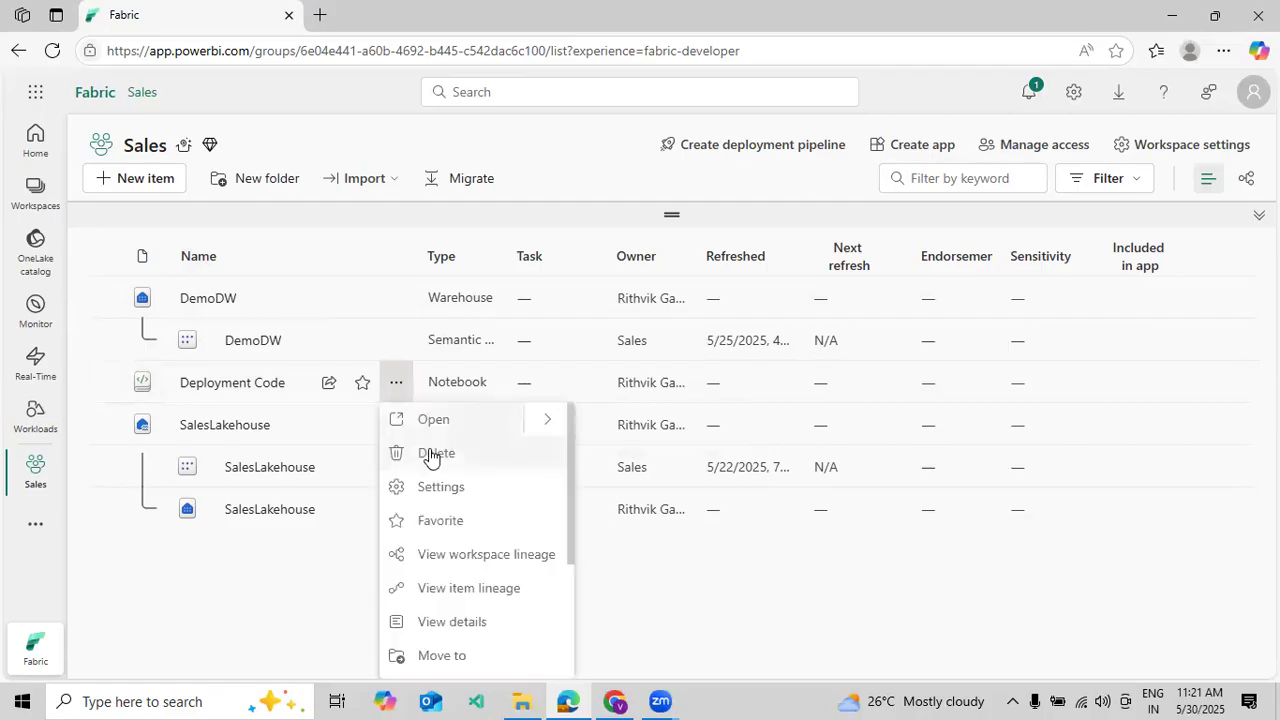
click(430, 451)
click(650, 422)
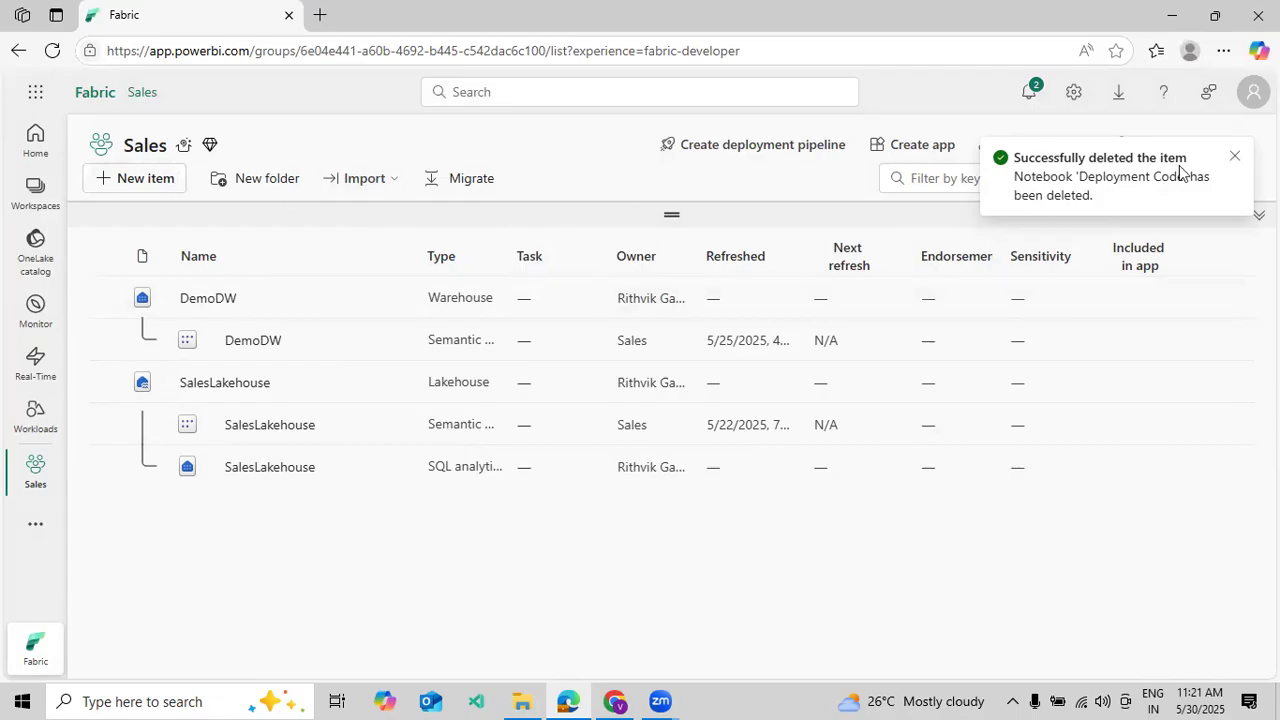
click(1234, 156)
Set up a new deployment pipeline named Test with the description "This is Just for Demo Purpoe." and continue to its stages
click(808, 156)
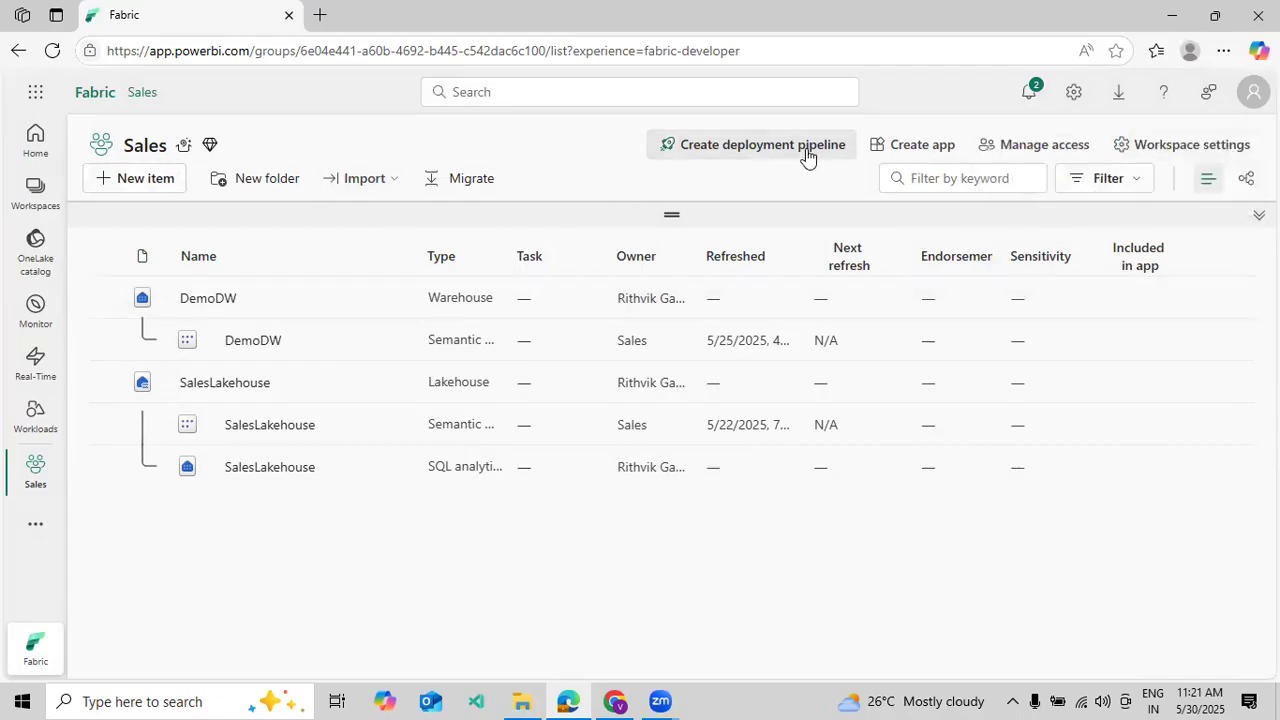
click(607, 318)
text(Test)
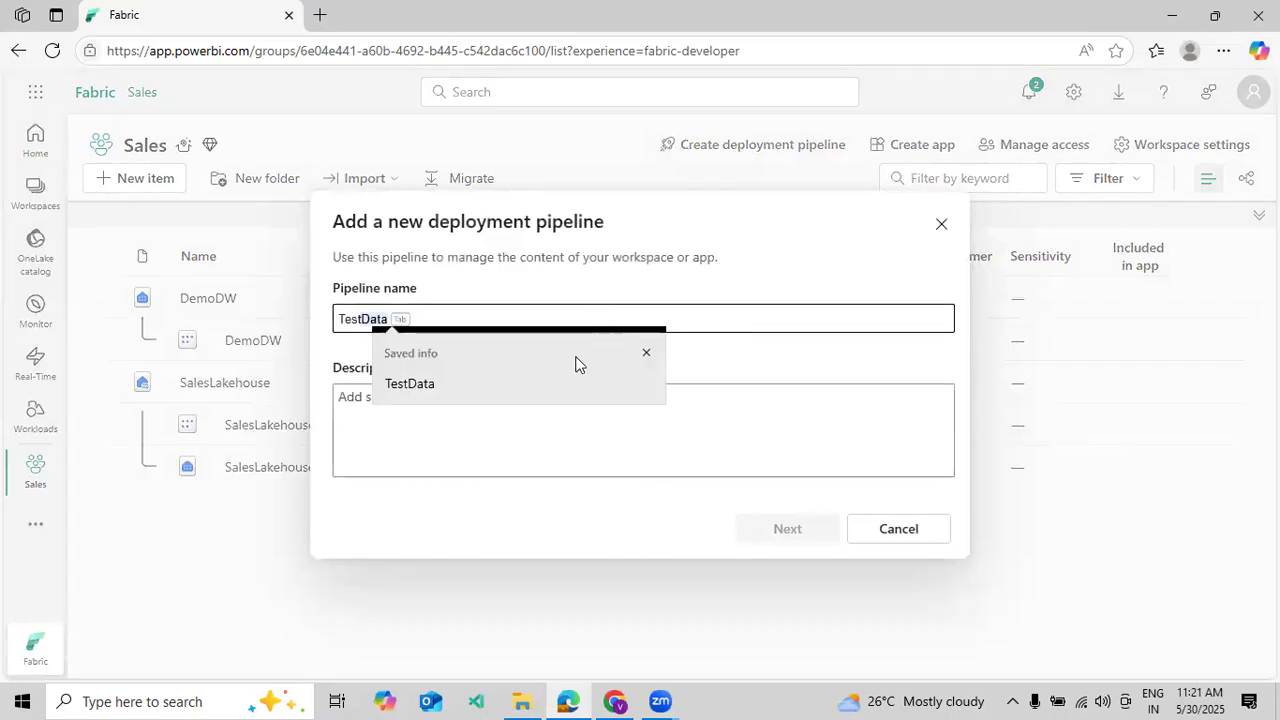
click(483, 450)
text(T)
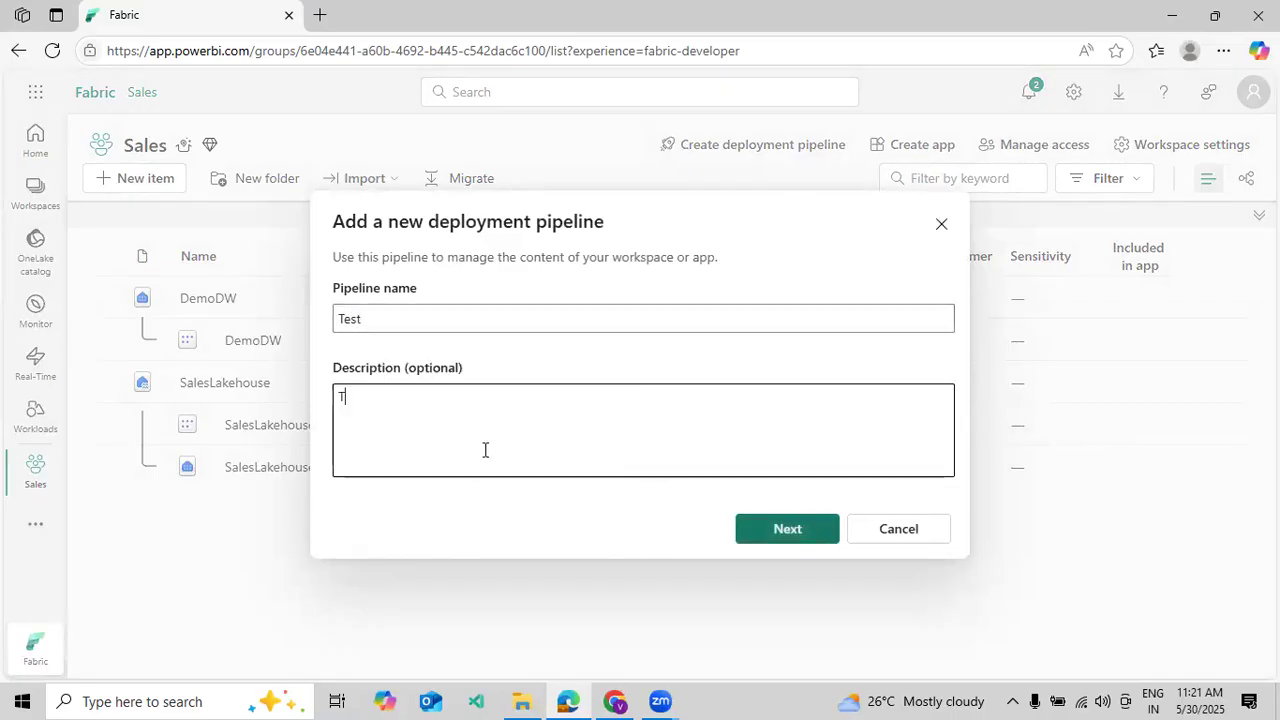
text(his is Jut)
key(BackSpace)
text(st for Demo Purpoe.)
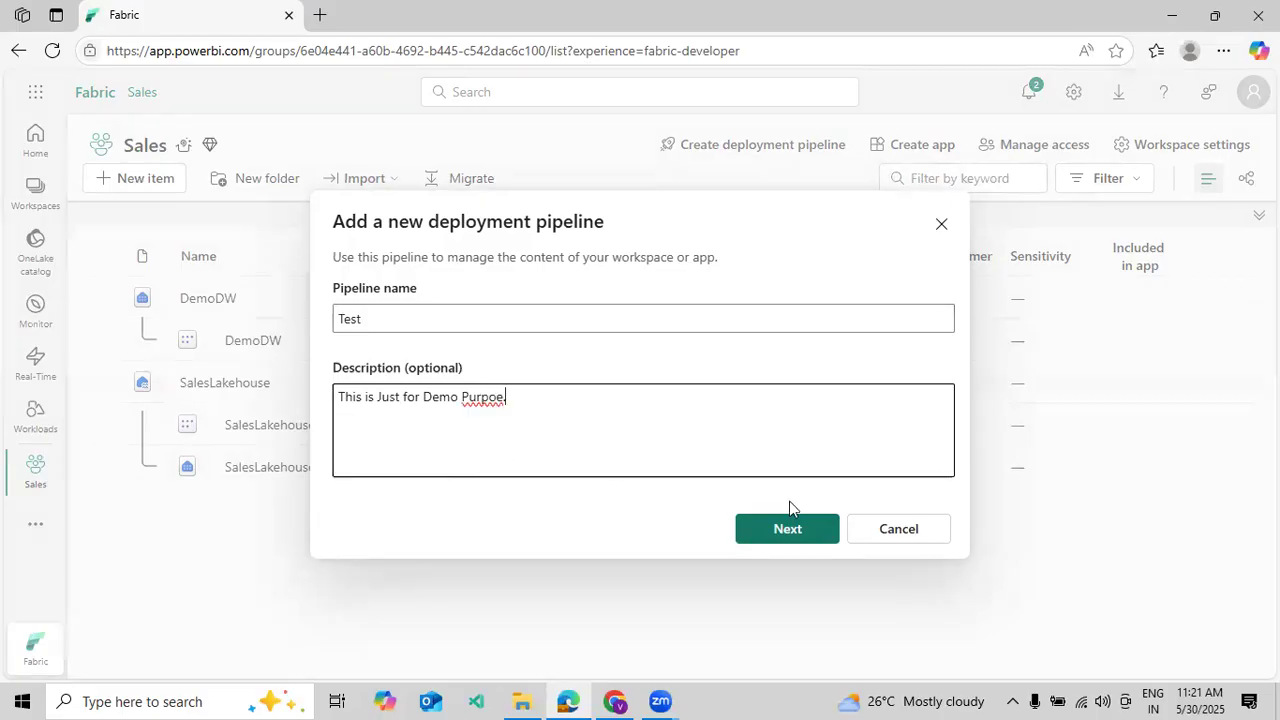
click(825, 530)
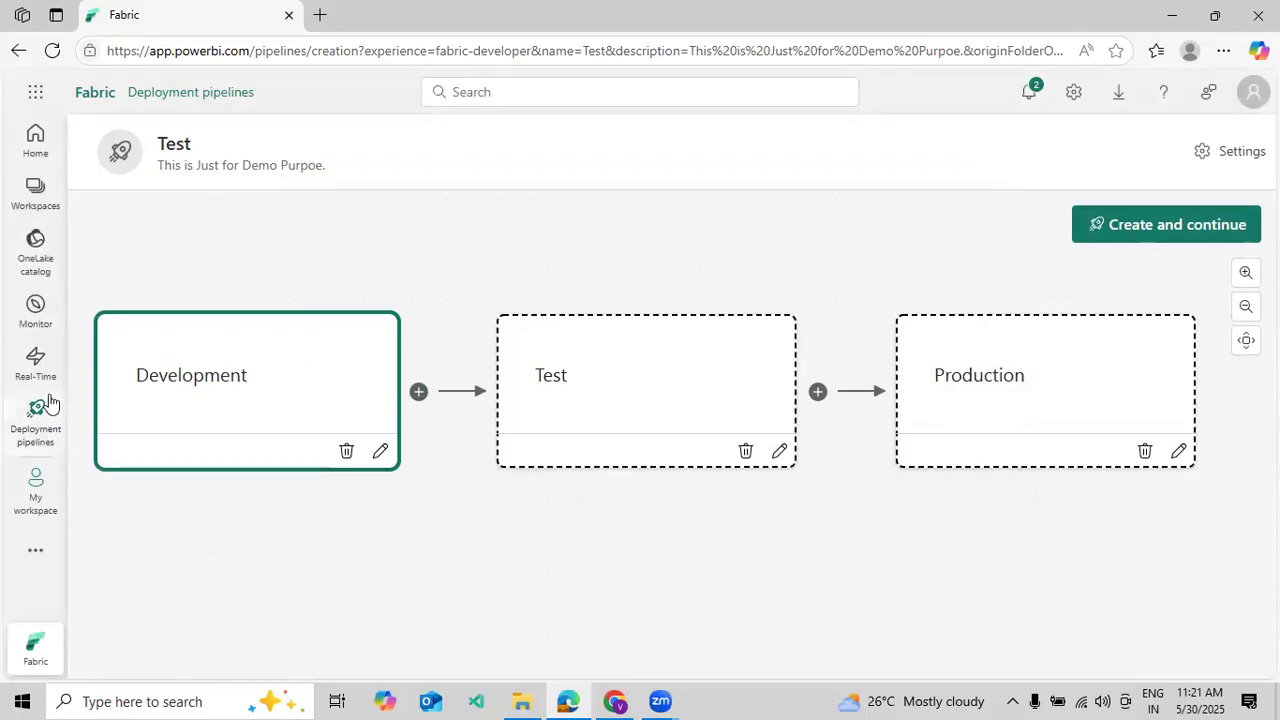
Leave the deployment pipeline setup without creating it and return to the Sales workspace
click(42, 198)
click(139, 355)
click(789, 426)
click(768, 429)
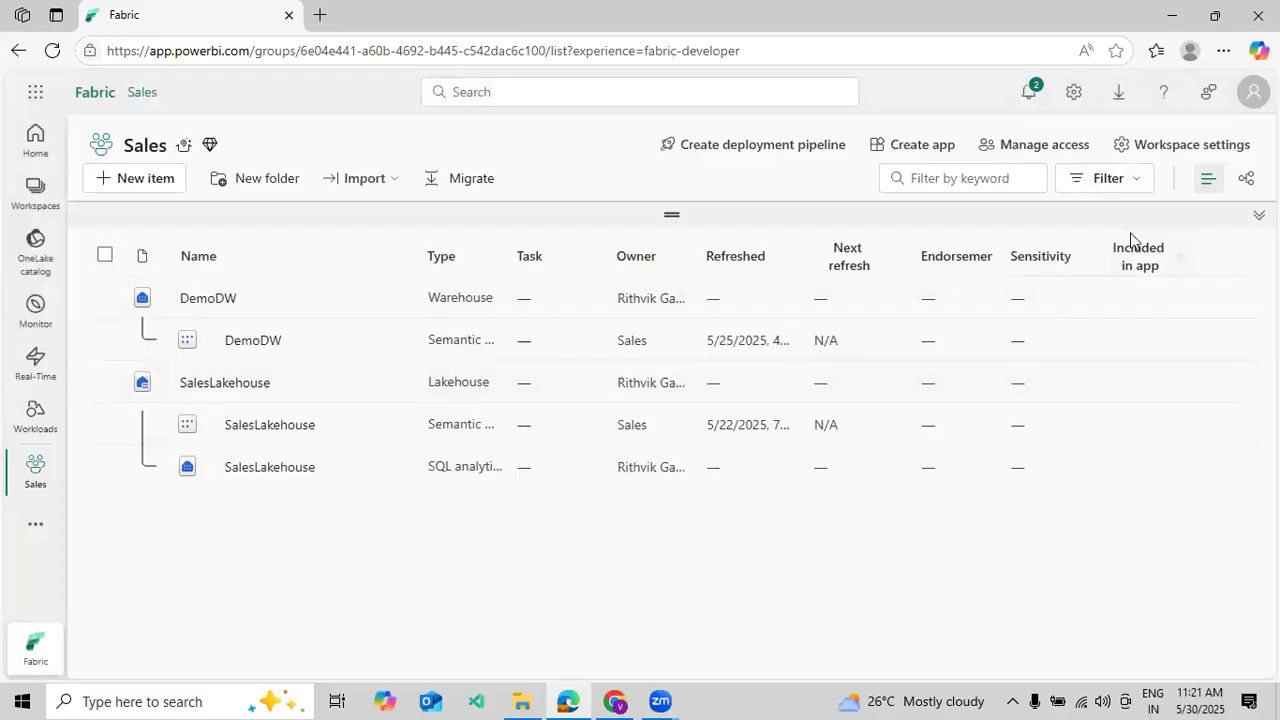
Try to add another user from the organization to the Sales workspace with the Admin role
click(1072, 152)
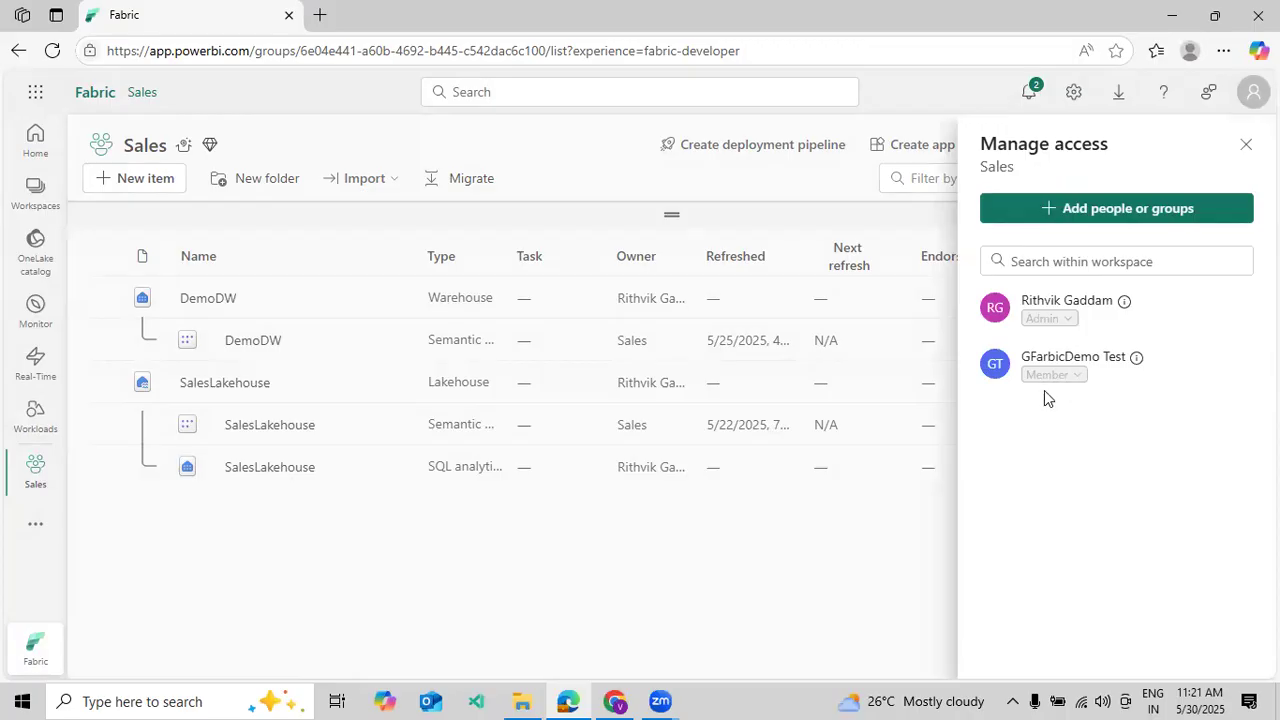
click(1080, 207)
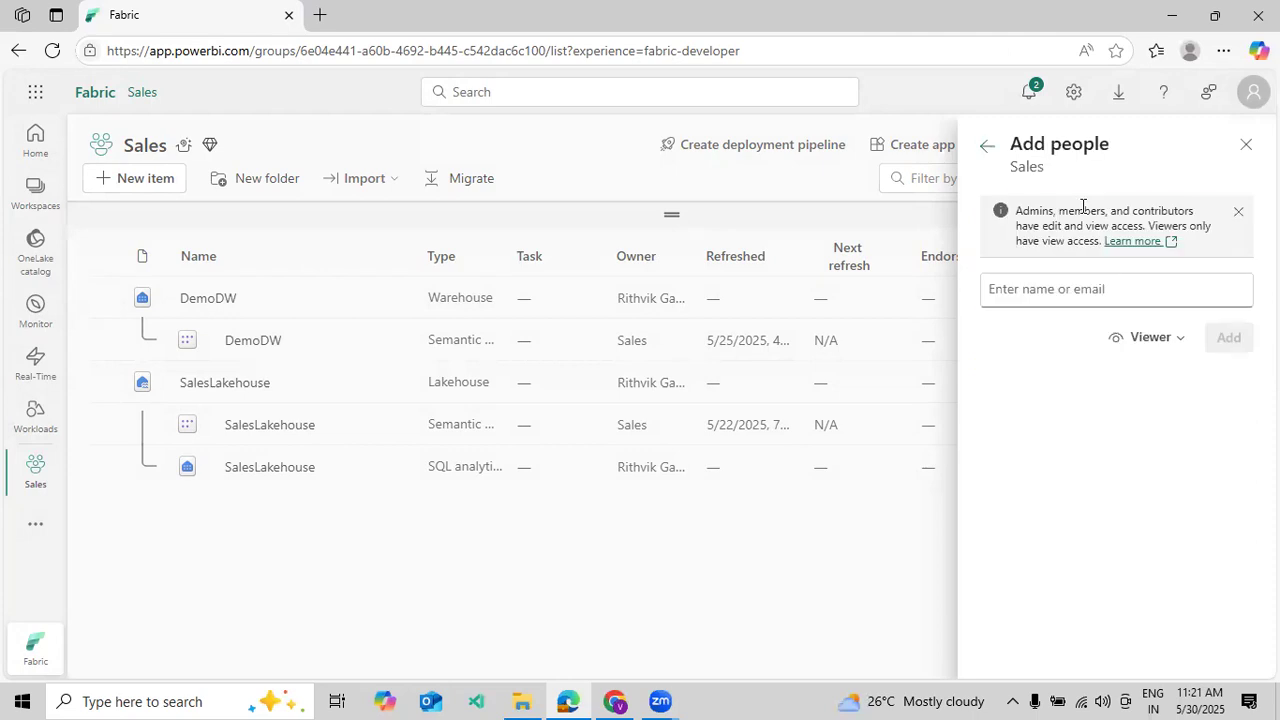
click(1056, 286)
text(Venkat)
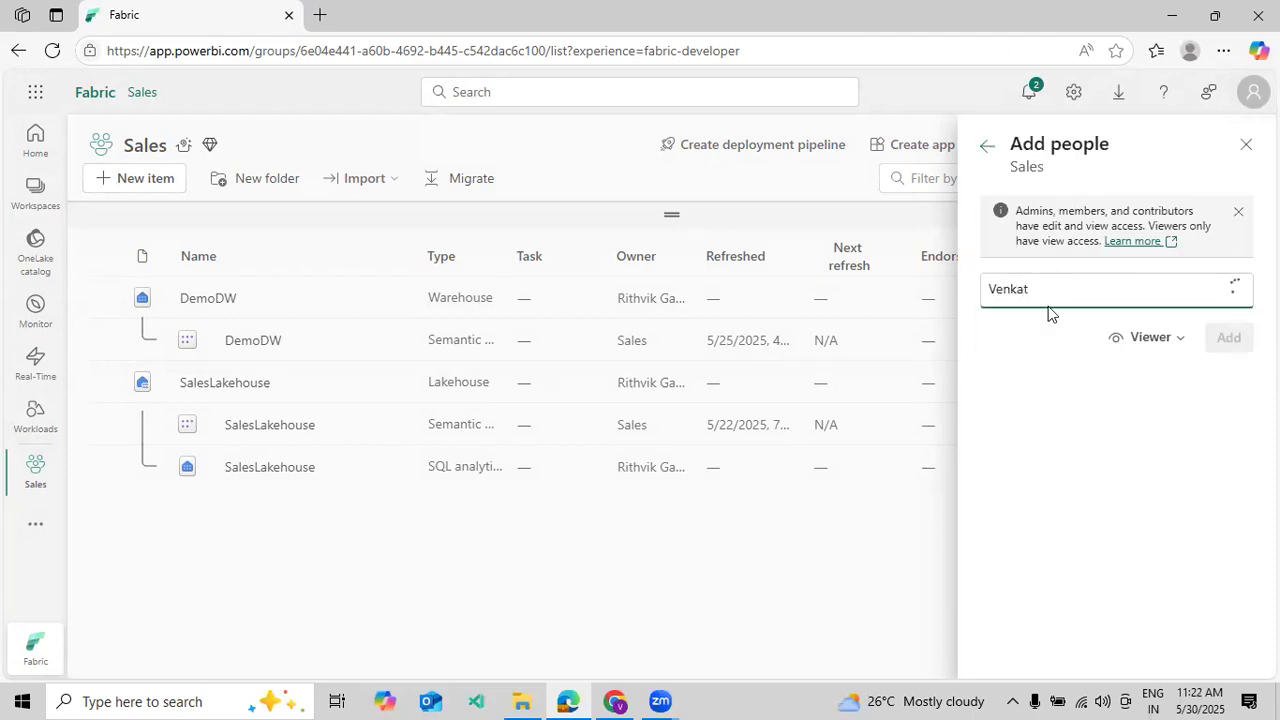
click(1071, 366)
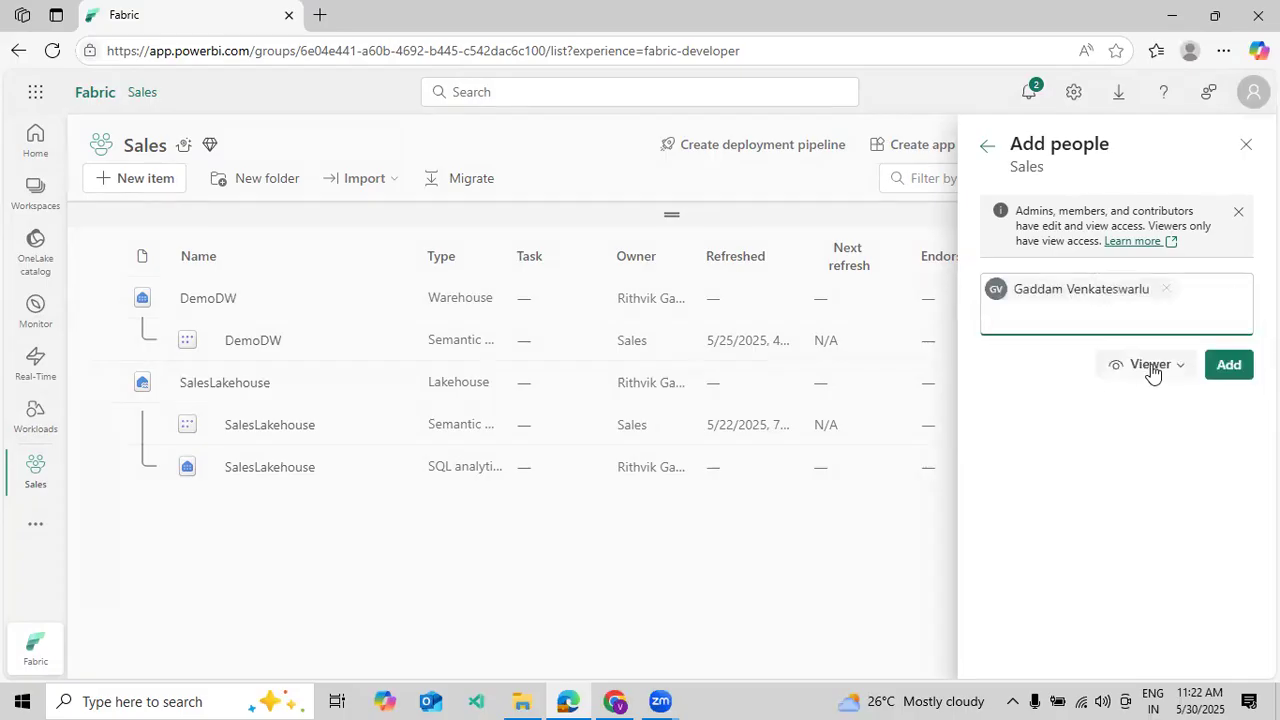
click(1151, 365)
click(1149, 396)
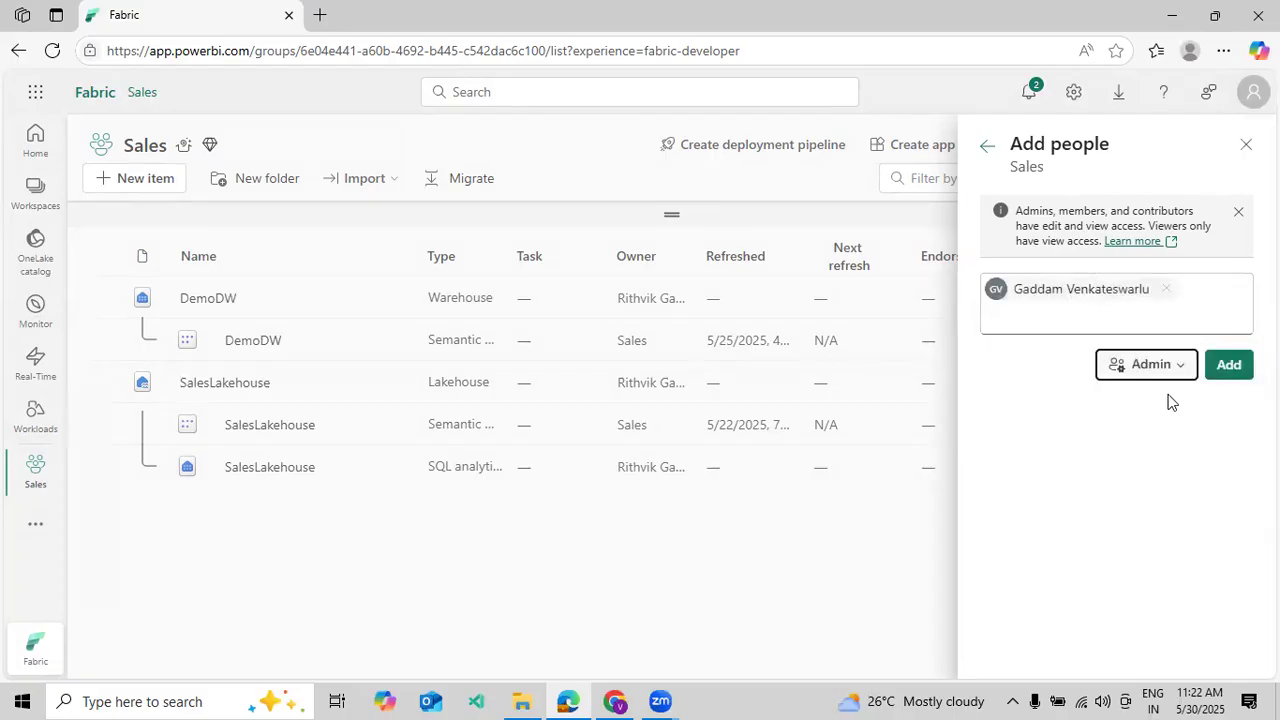
click(1230, 366)
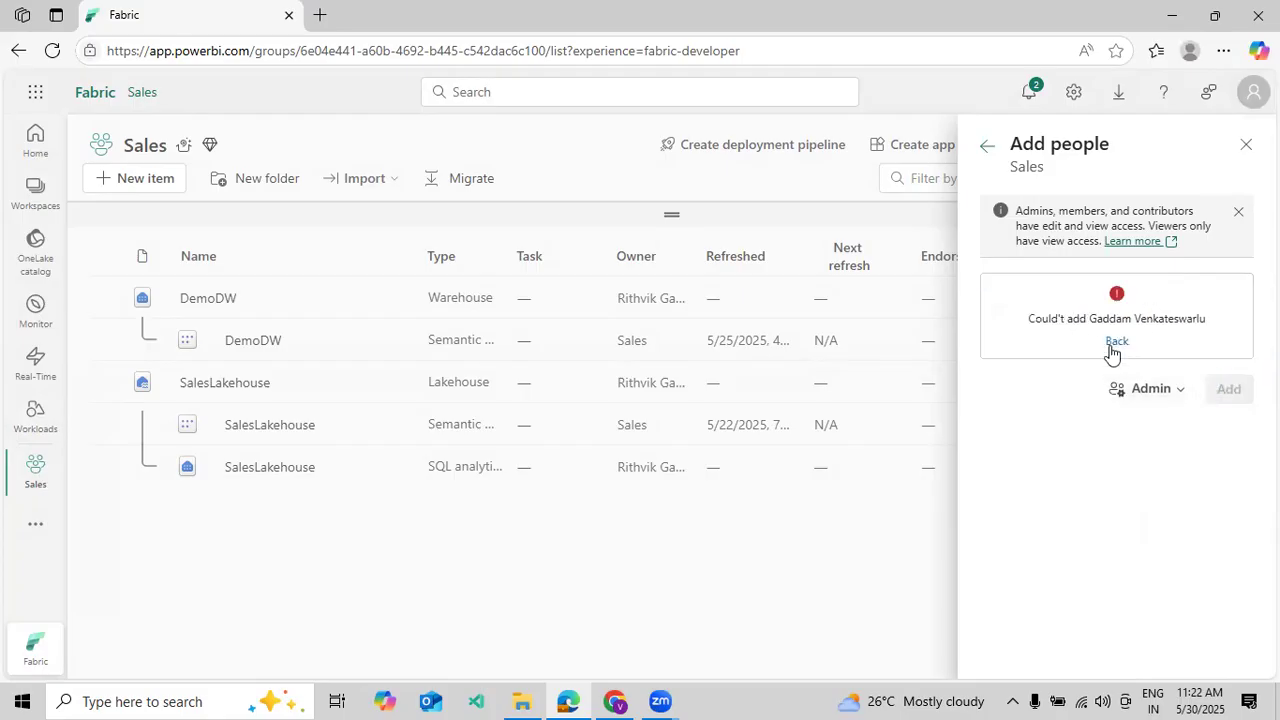
click(1116, 341)
Add the same user to the Sales workspace with the Member role and close the access list
click(1145, 337)
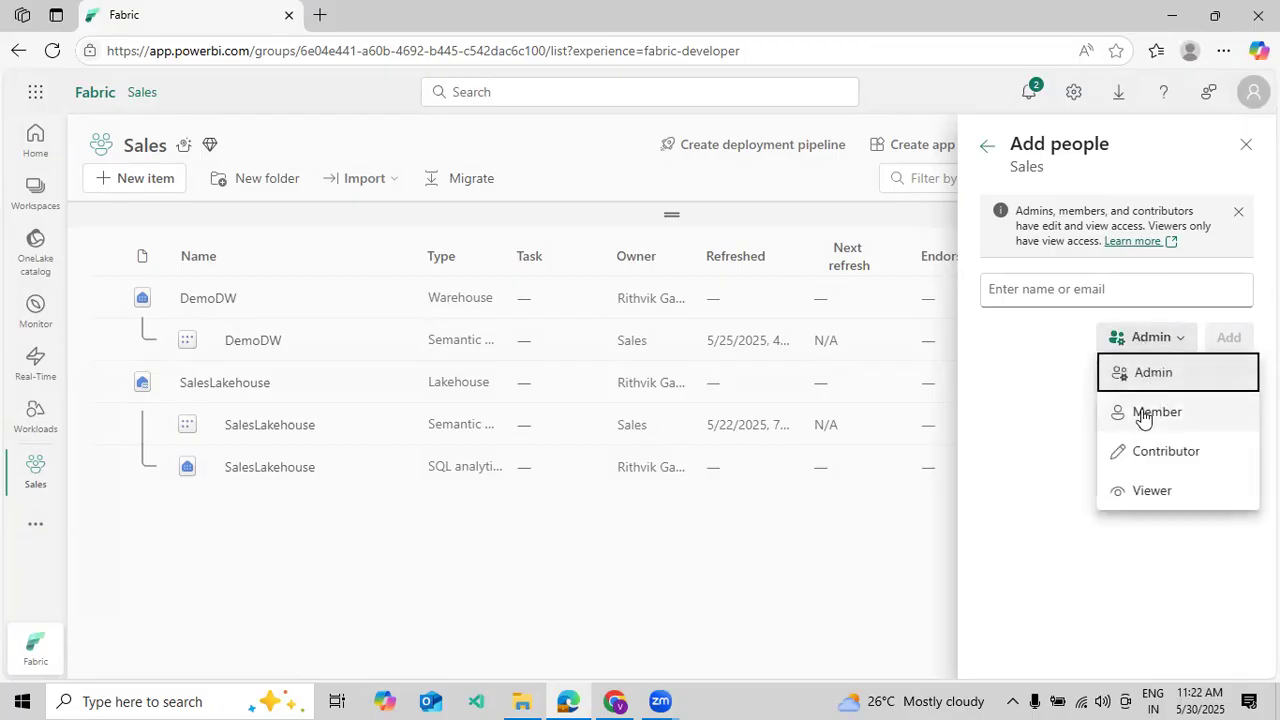
click(1145, 412)
click(1117, 289)
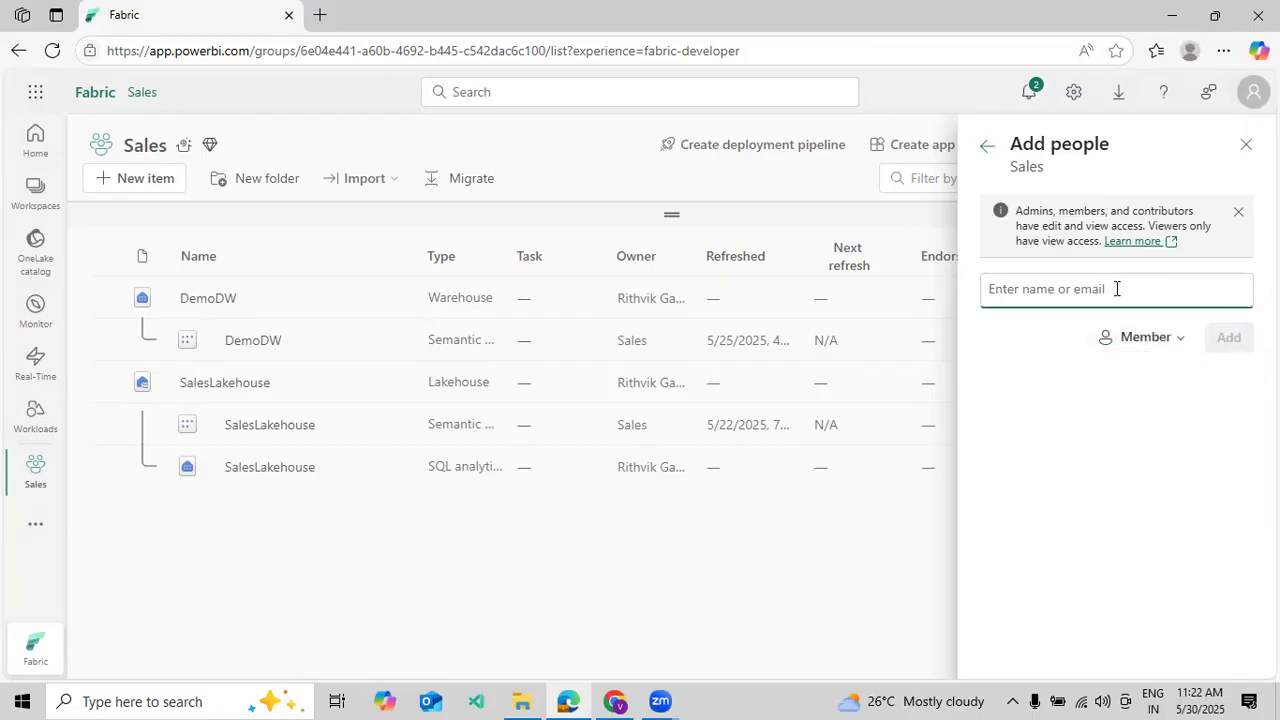
text(Venkat)
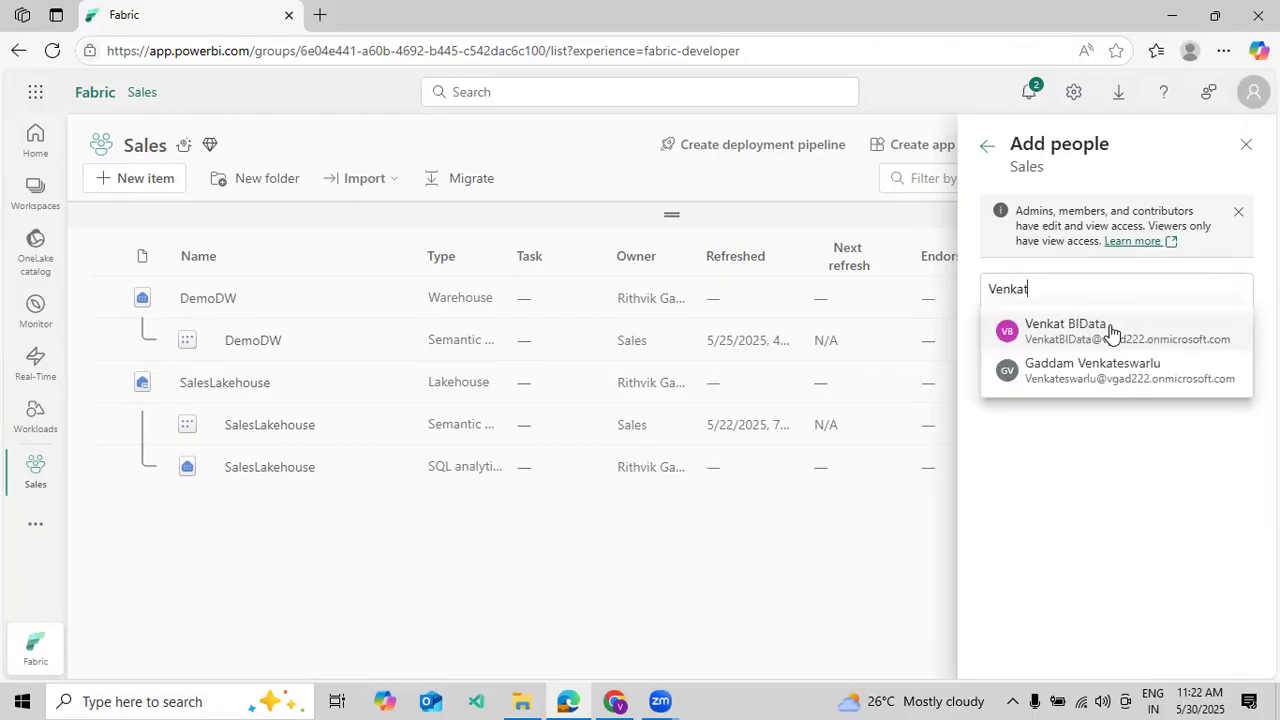
click(1109, 375)
click(1213, 362)
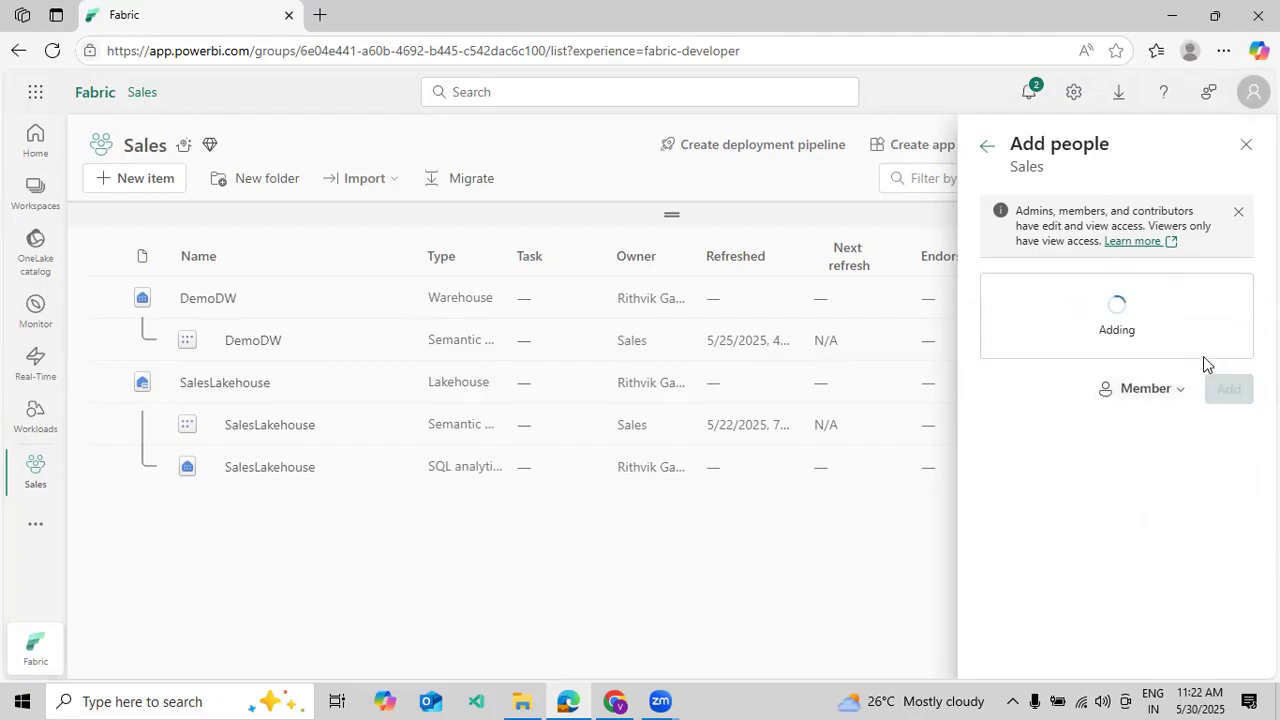
click(987, 146)
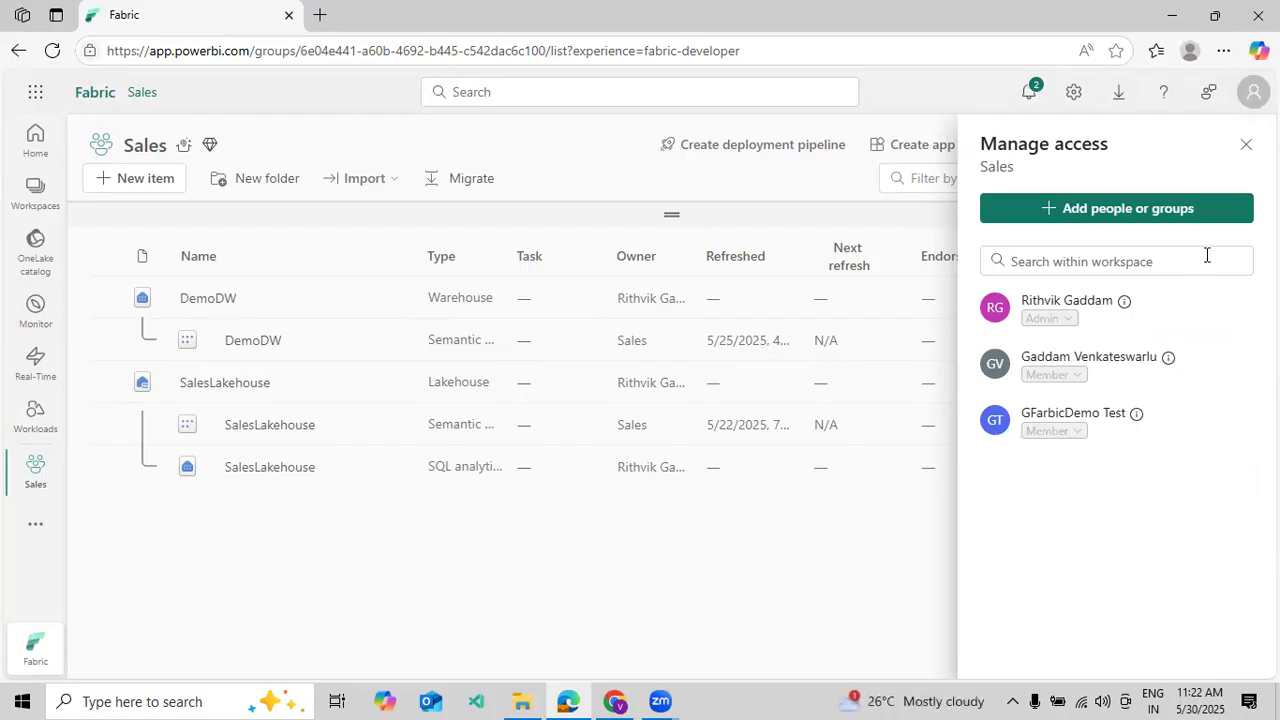
click(1245, 144)
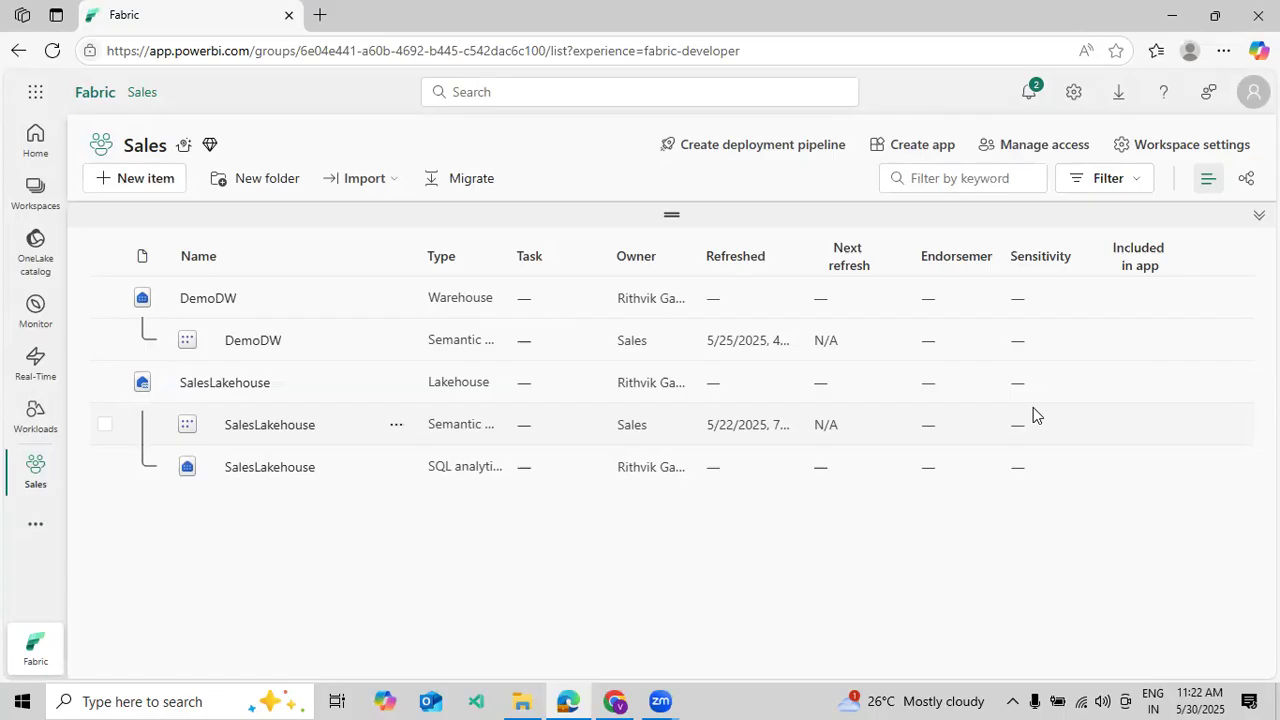
Switch to Chrome, set the demo account's Sales workspace role to Contributor, and return to Edge
click(1078, 152)
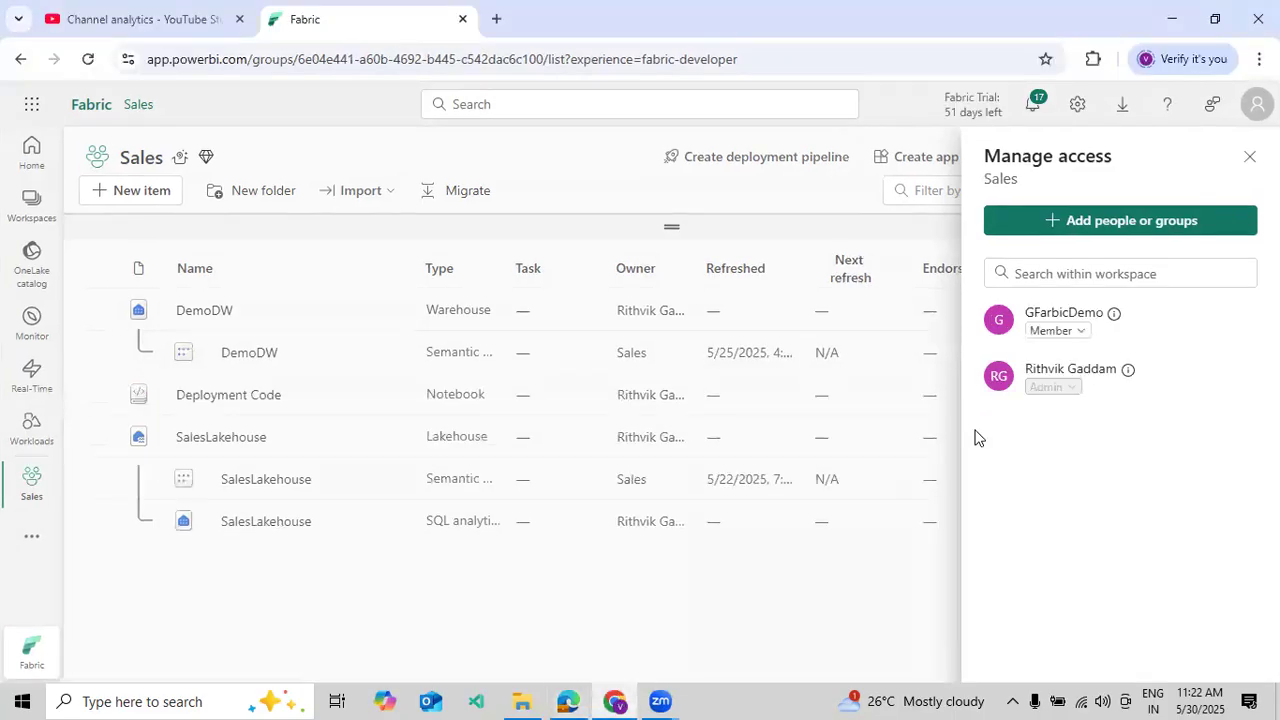
click(1076, 337)
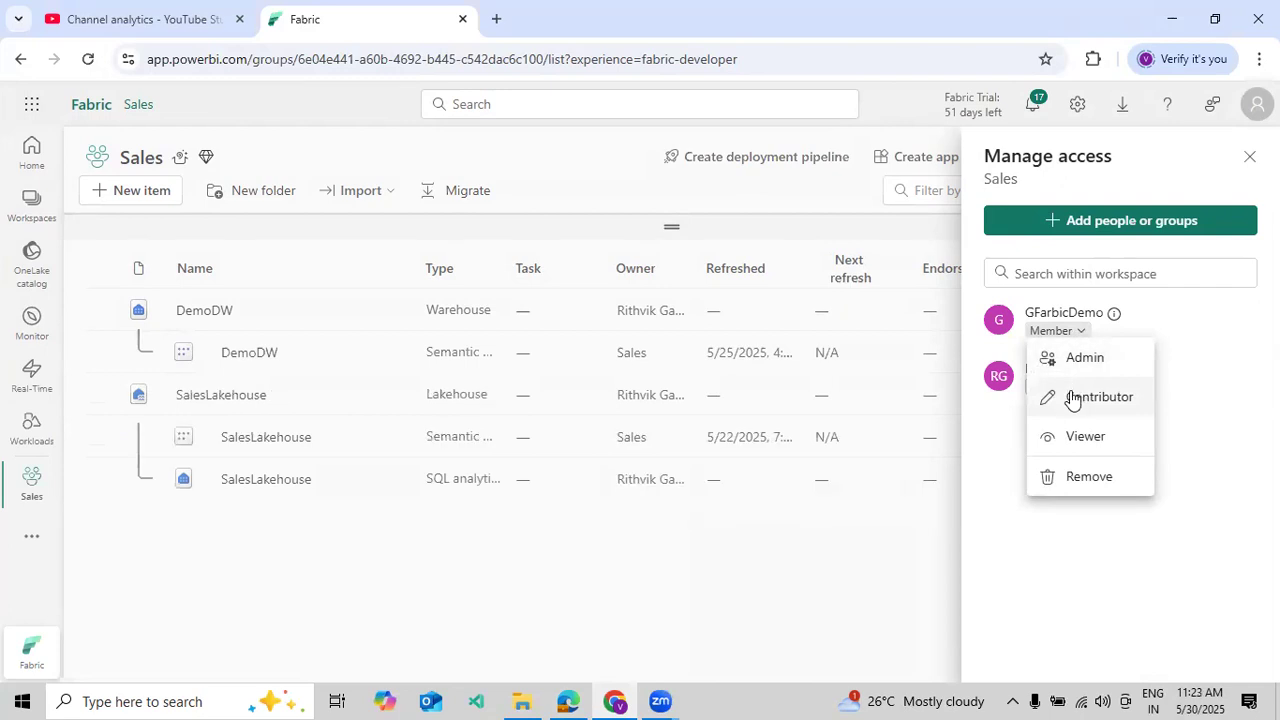
click(920, 580)
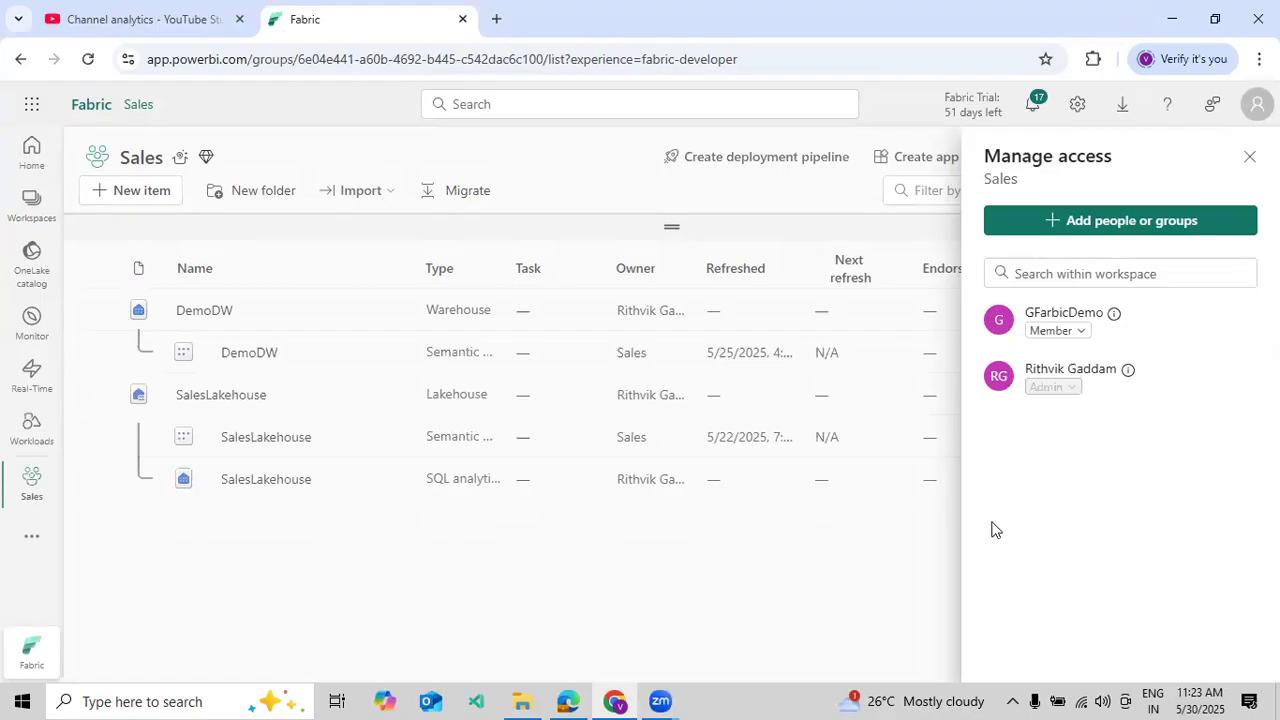
click(1052, 331)
click(1052, 400)
click(567, 700)
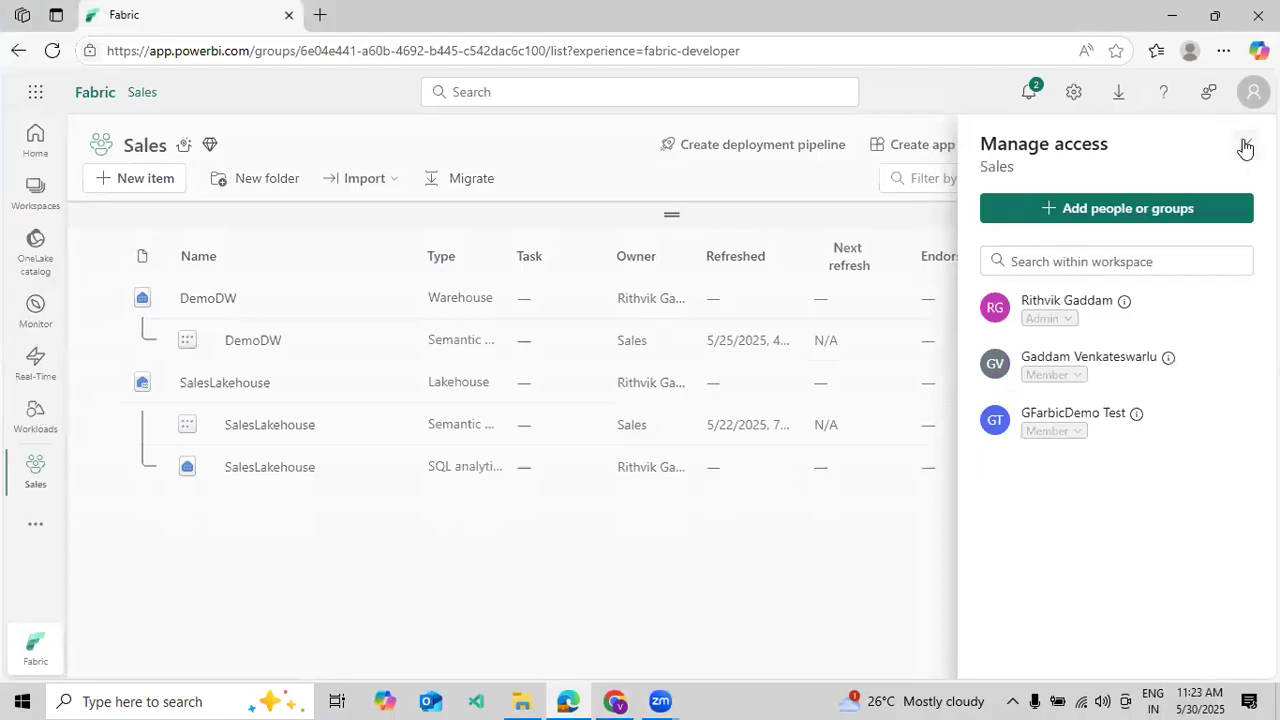
Reload the Sales workspace and check which general settings and access management options the Contributor role allows
click(1243, 143)
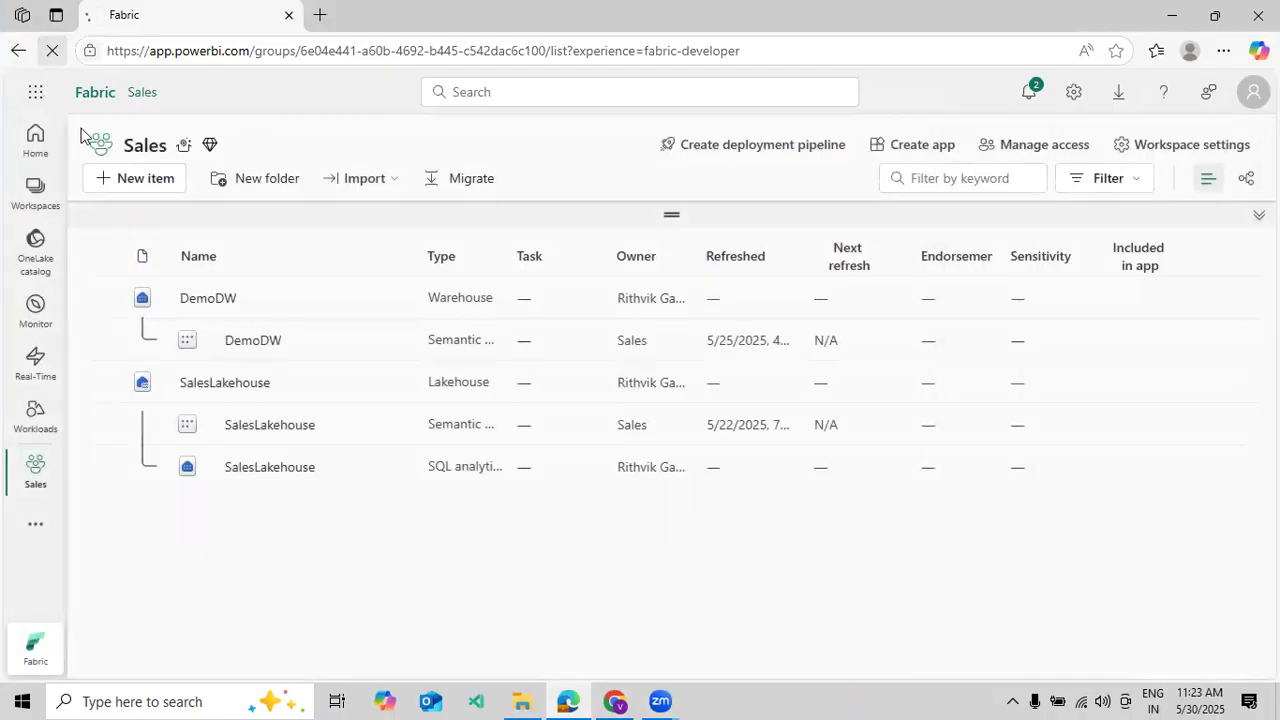
click(52, 51)
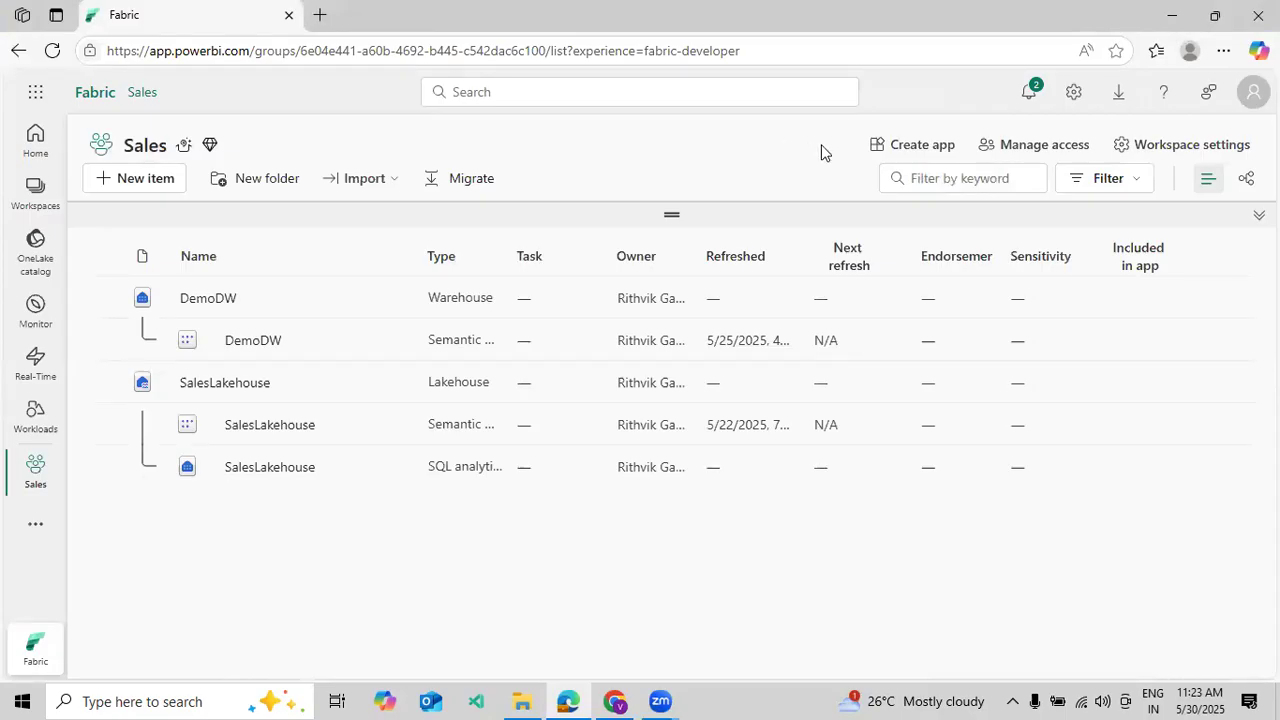
click(1140, 150)
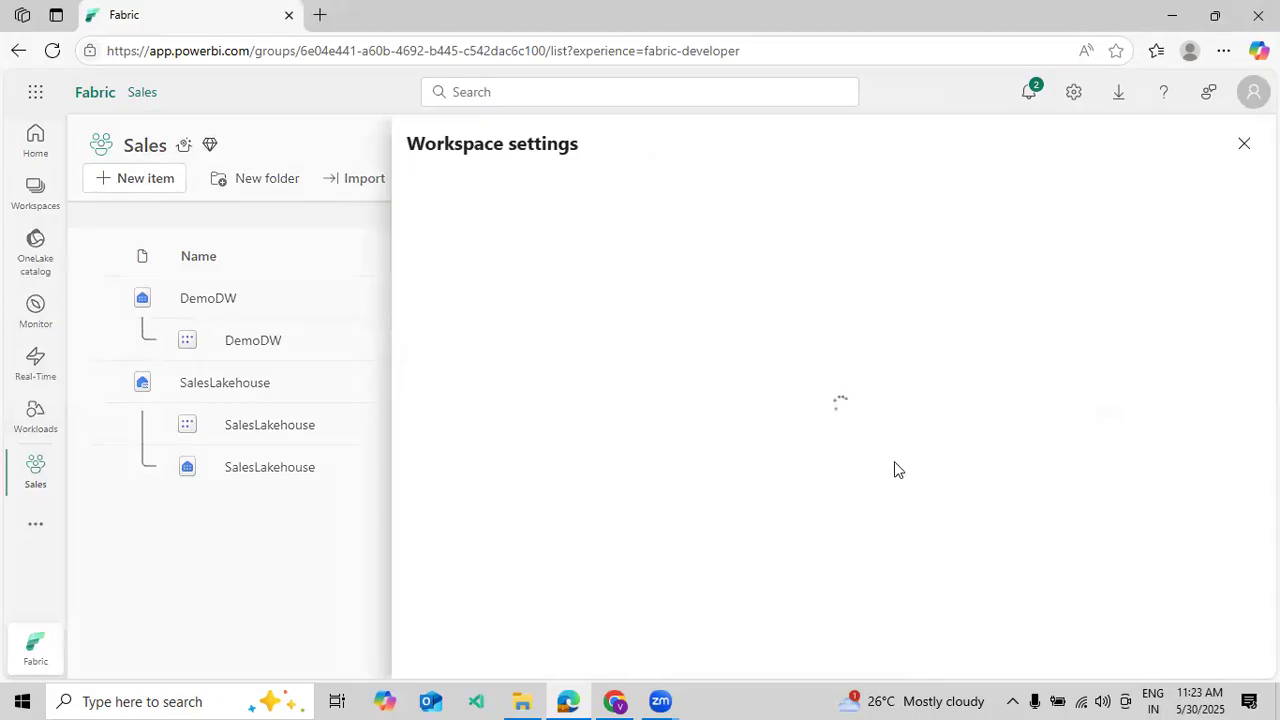
scroll(913, 441, down, 5)
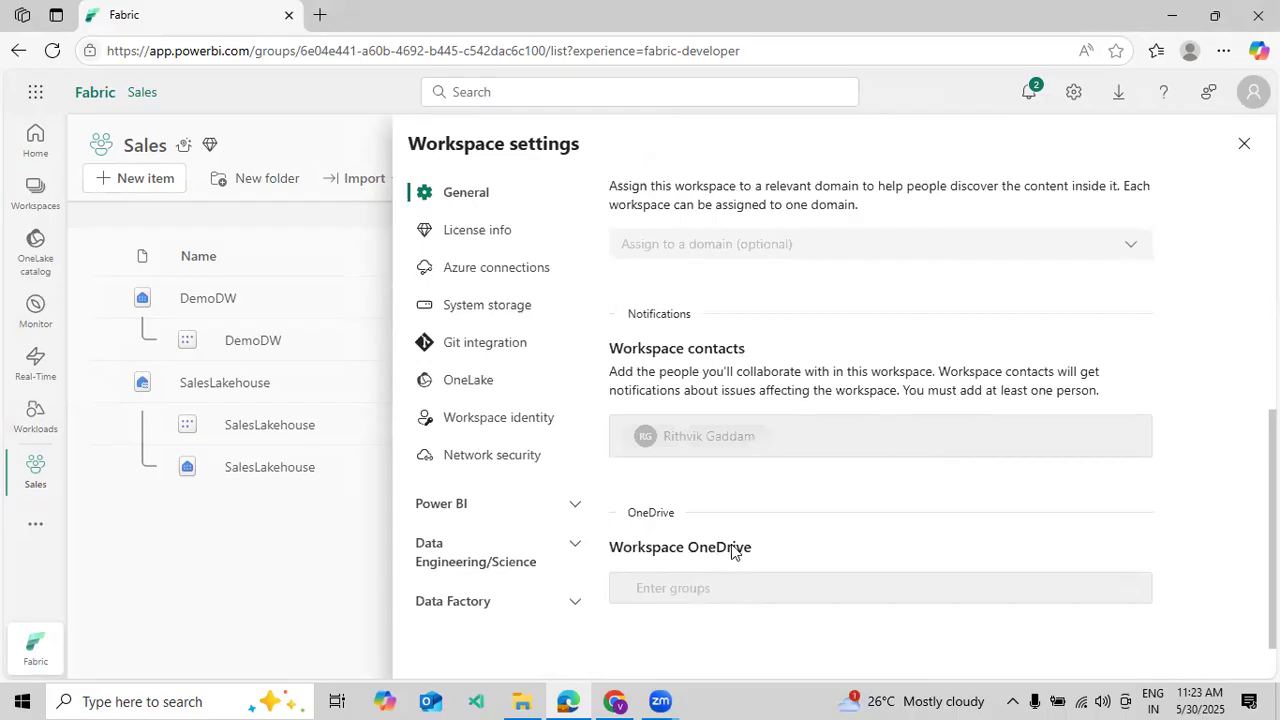
scroll(819, 450, up, 5)
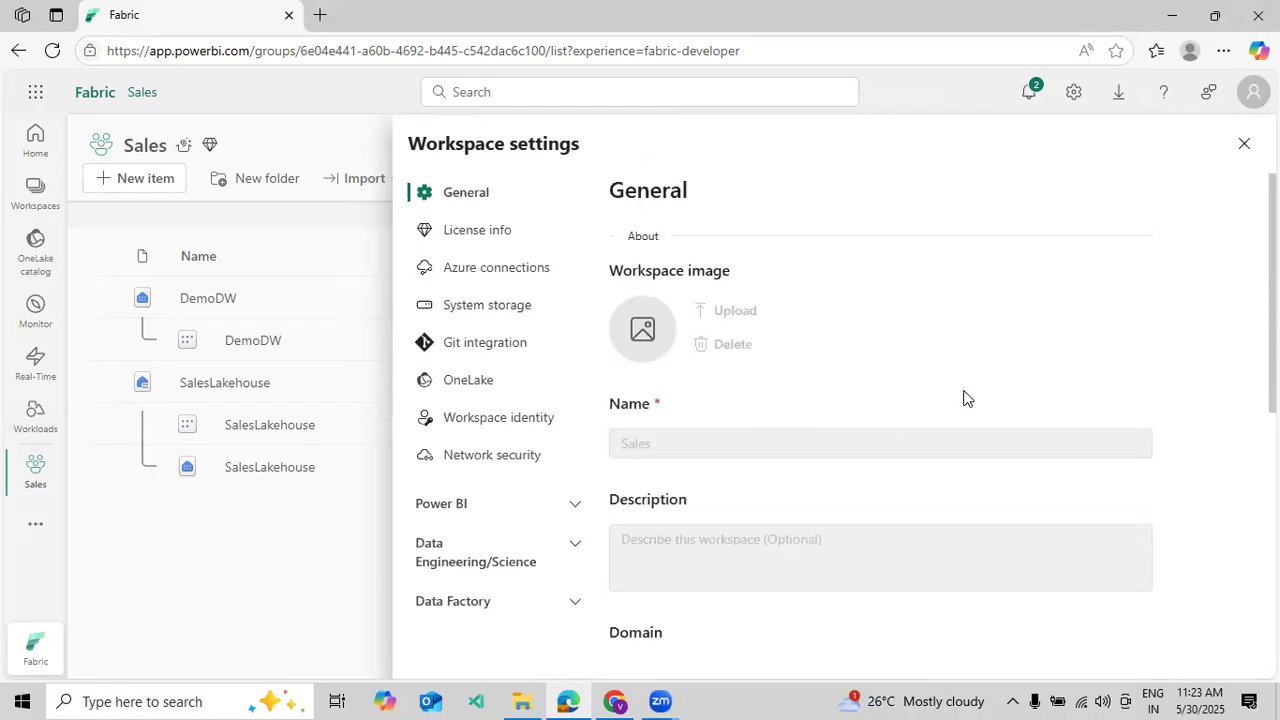
click(1245, 144)
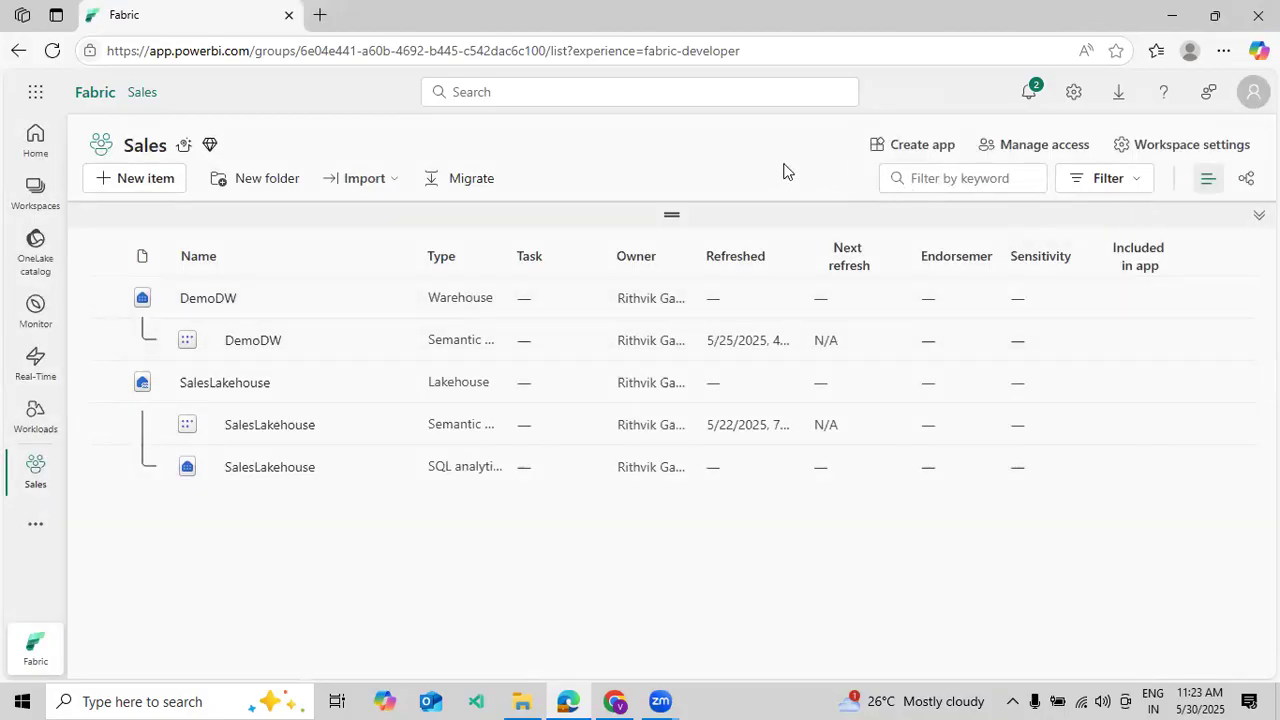
click(1008, 145)
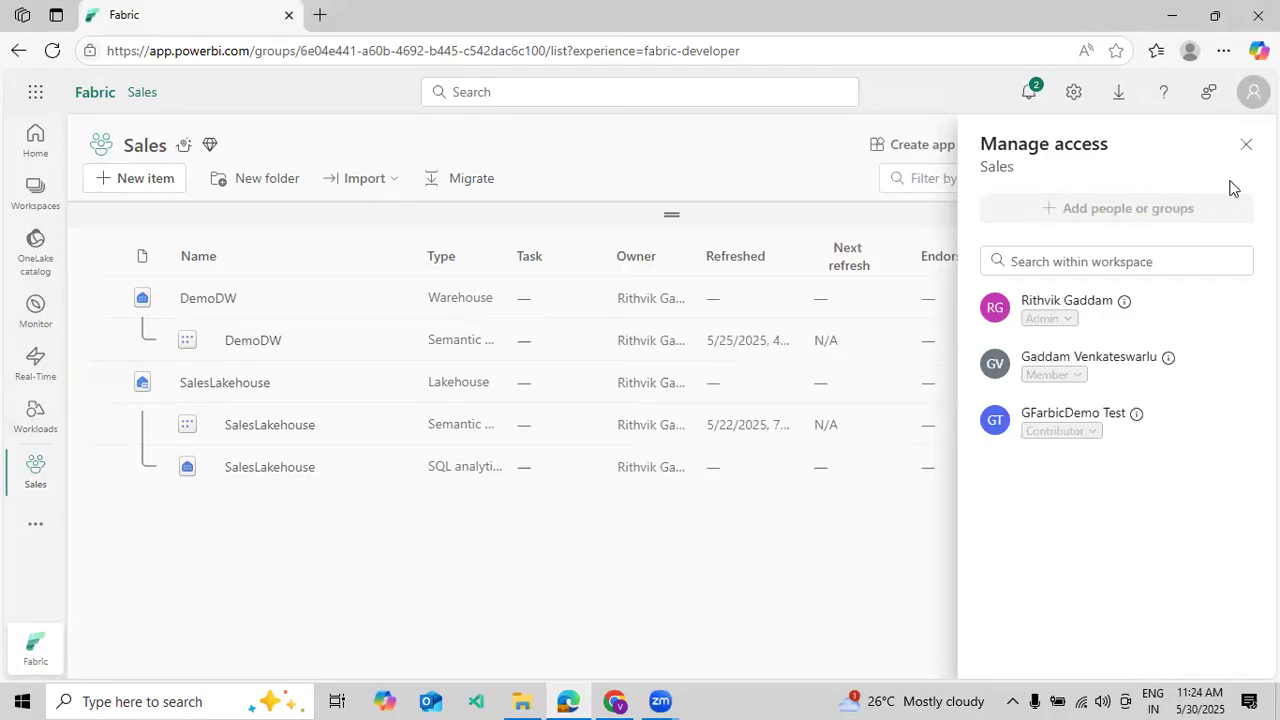
click(1246, 145)
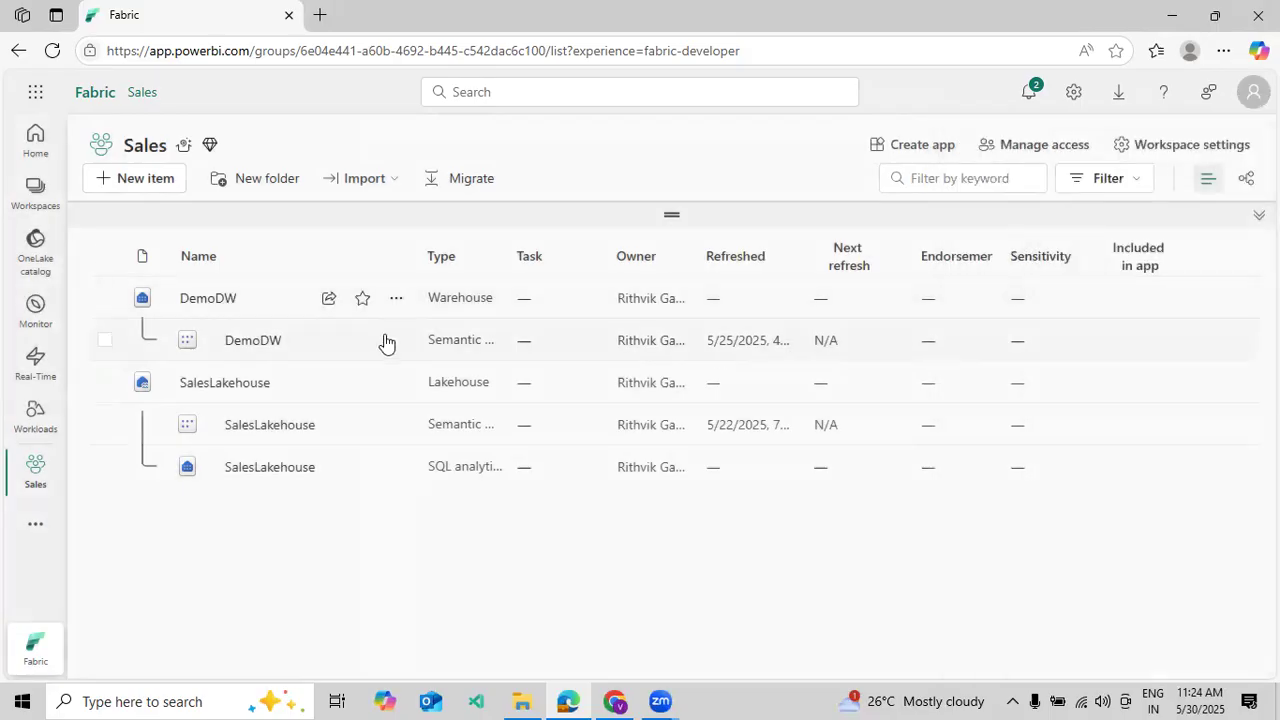
Create a new notebook in the Sales workspace, filtering the available item types by "Note"
click(168, 190)
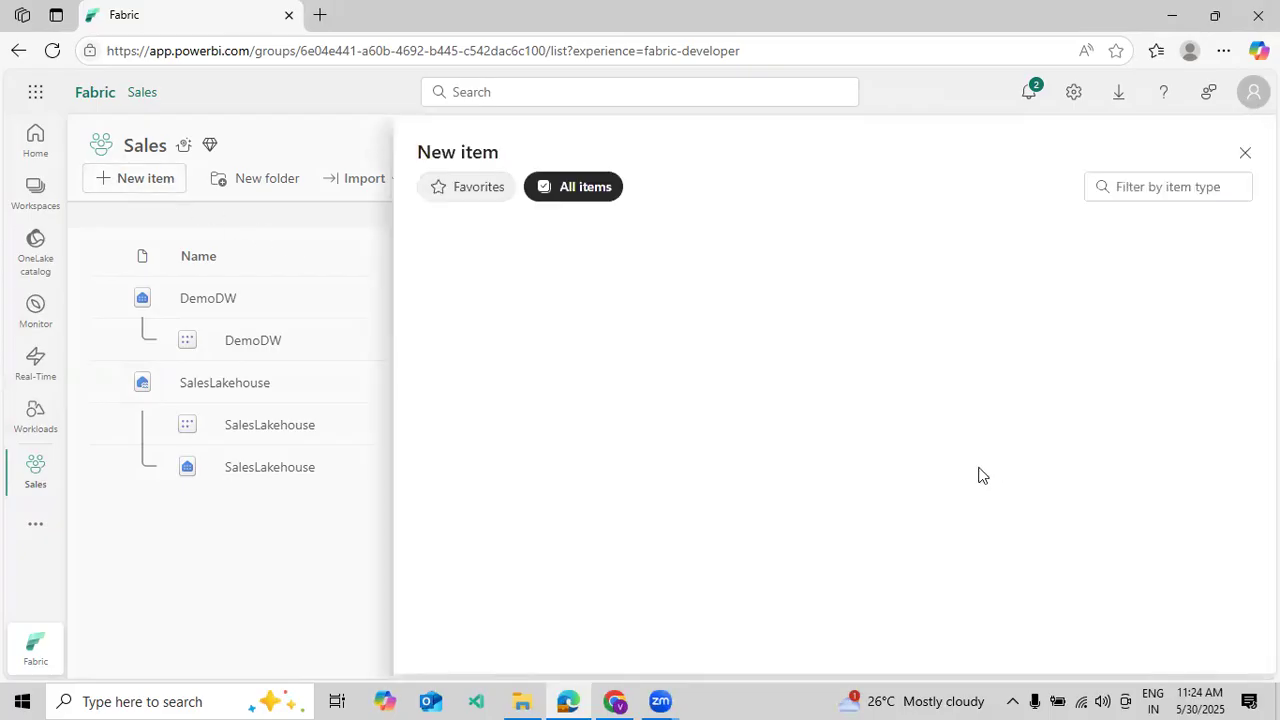
scroll(874, 470, down, 4)
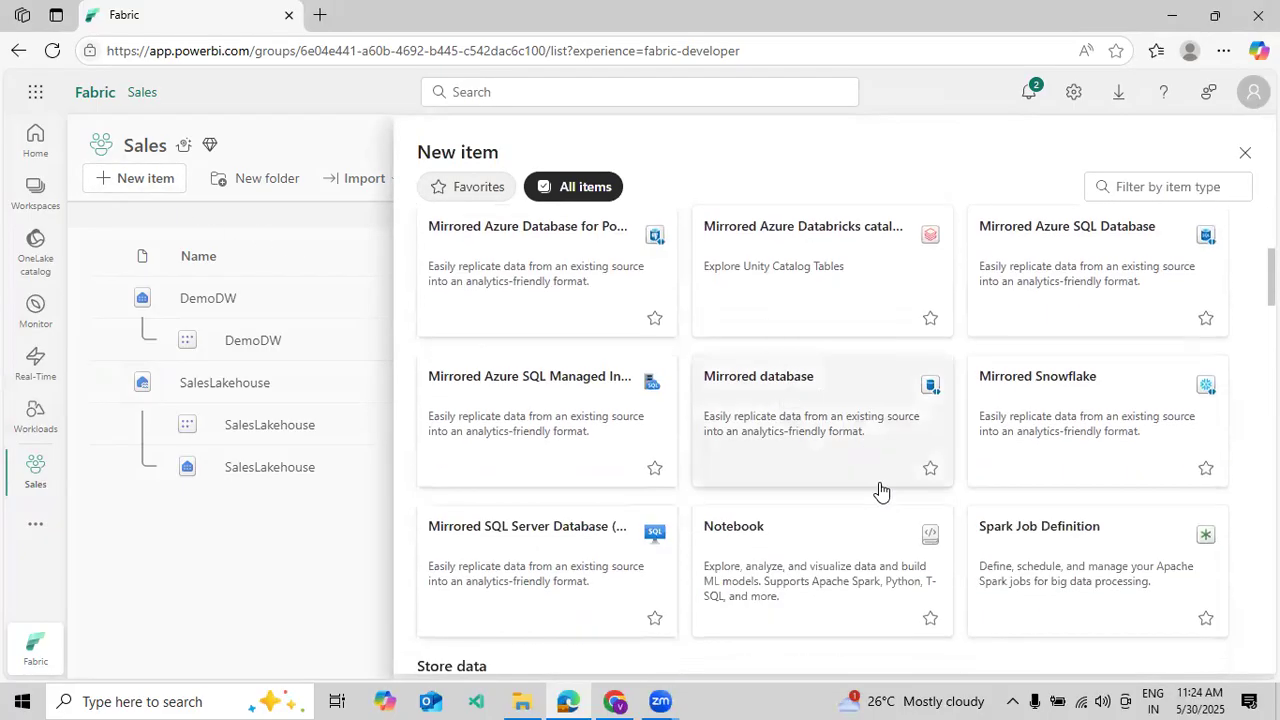
scroll(846, 551, down, 3)
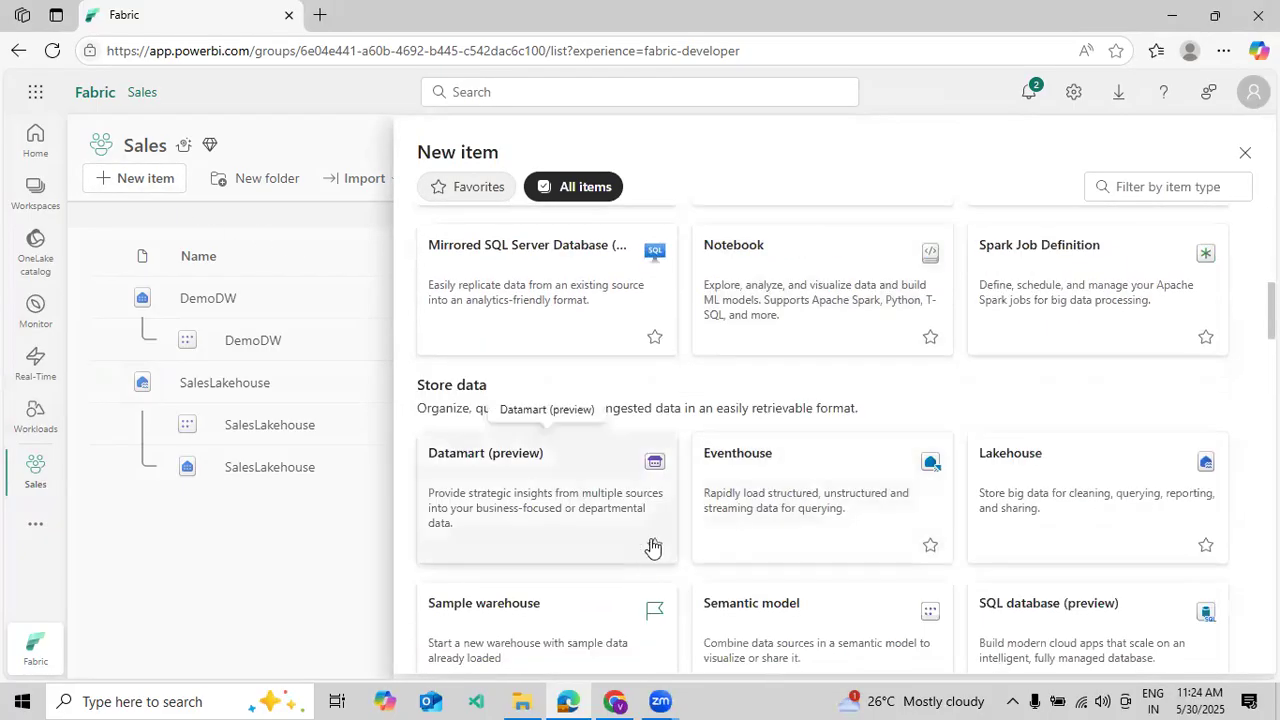
click(474, 189)
click(592, 189)
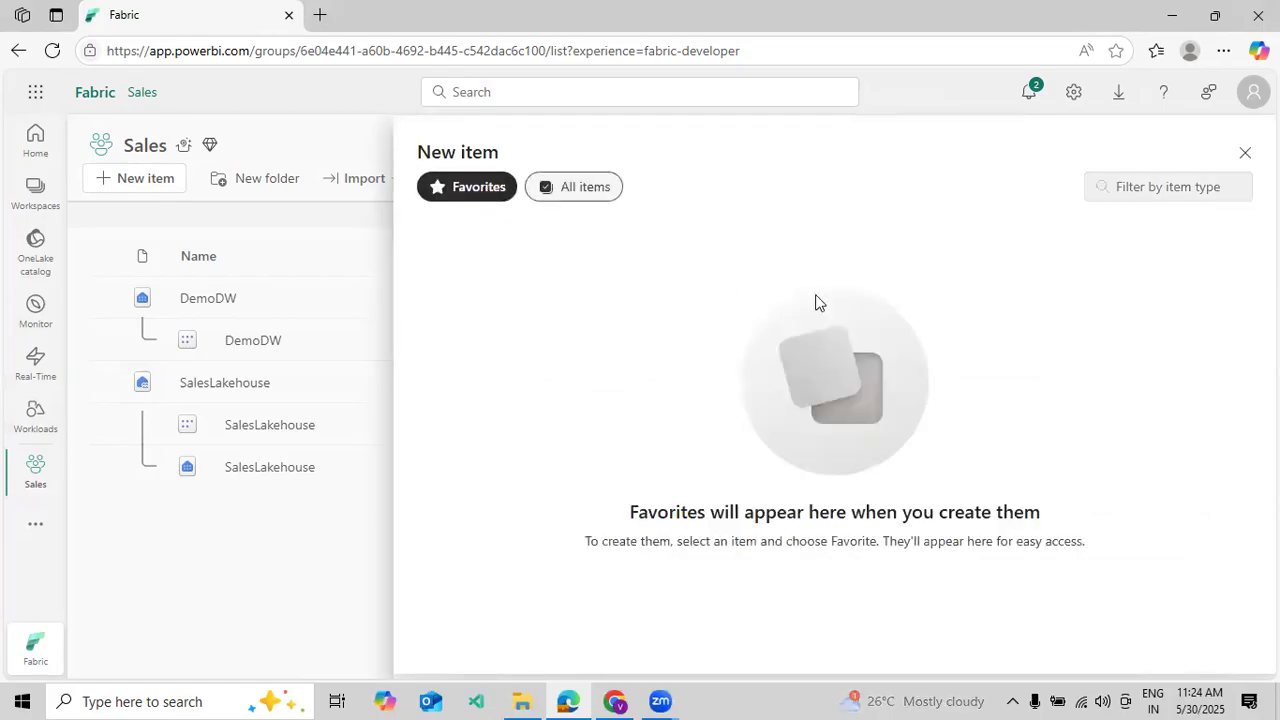
click(1121, 186)
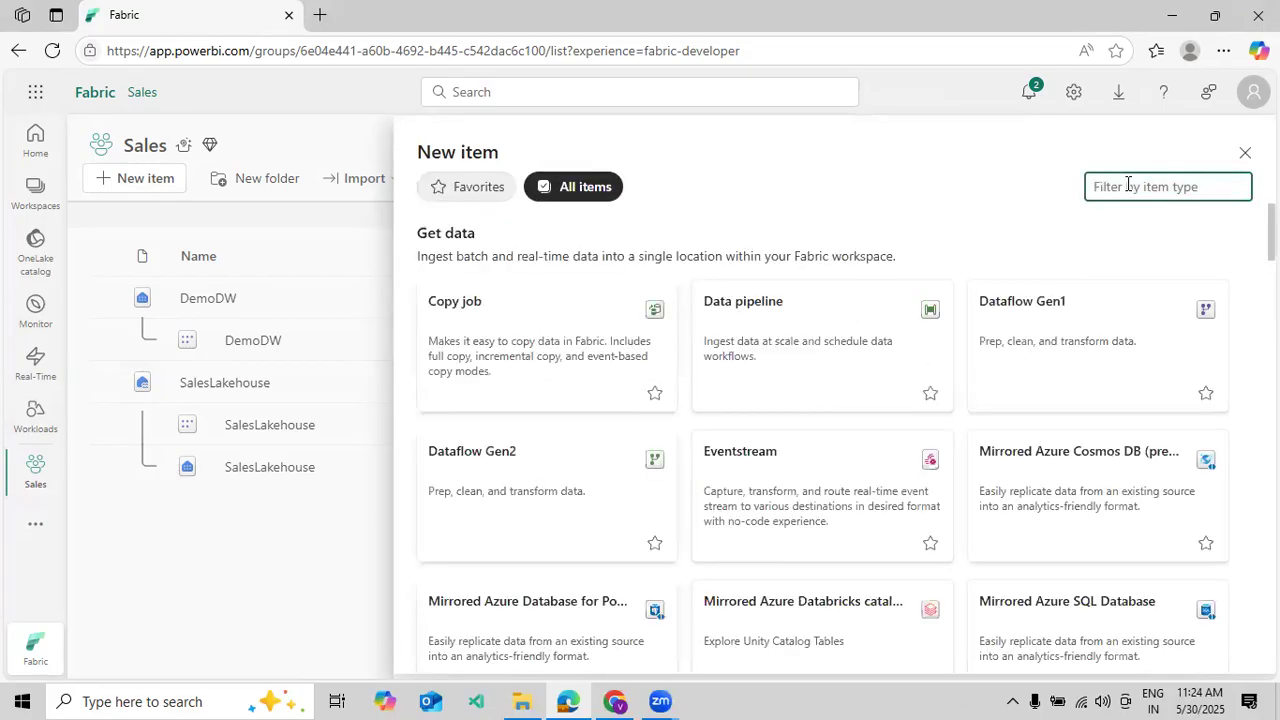
text(Note)
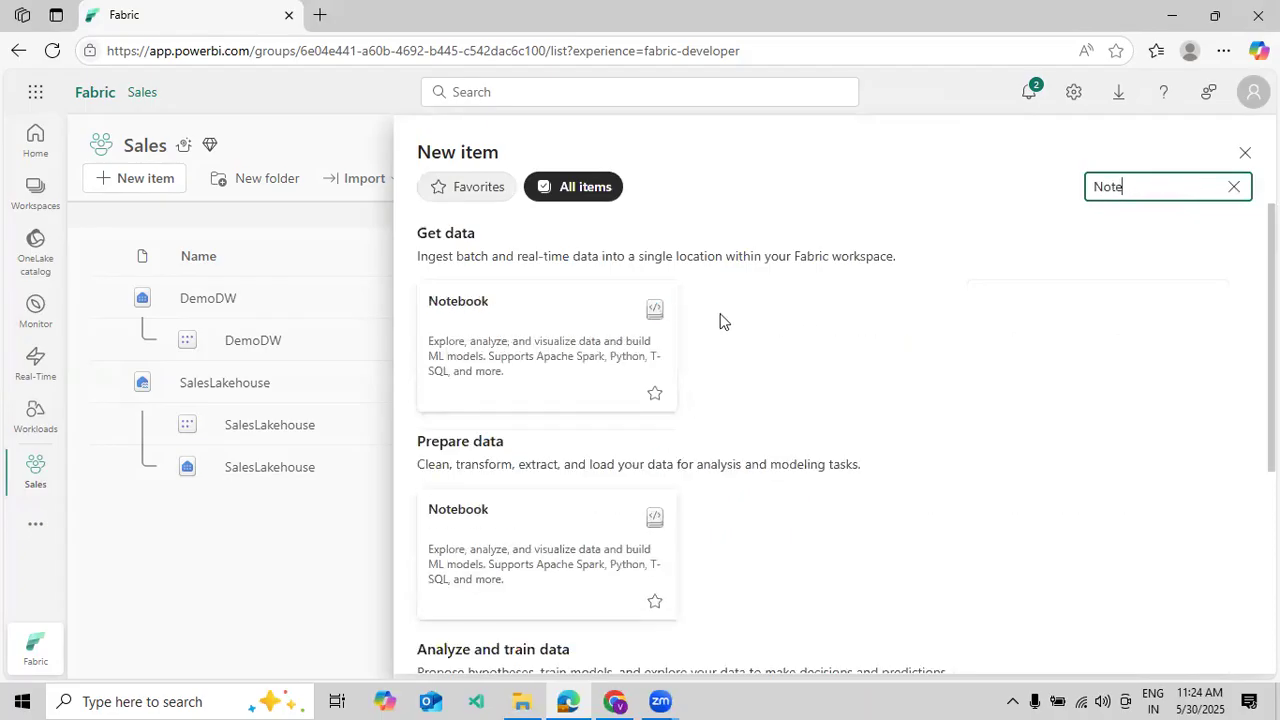
click(609, 329)
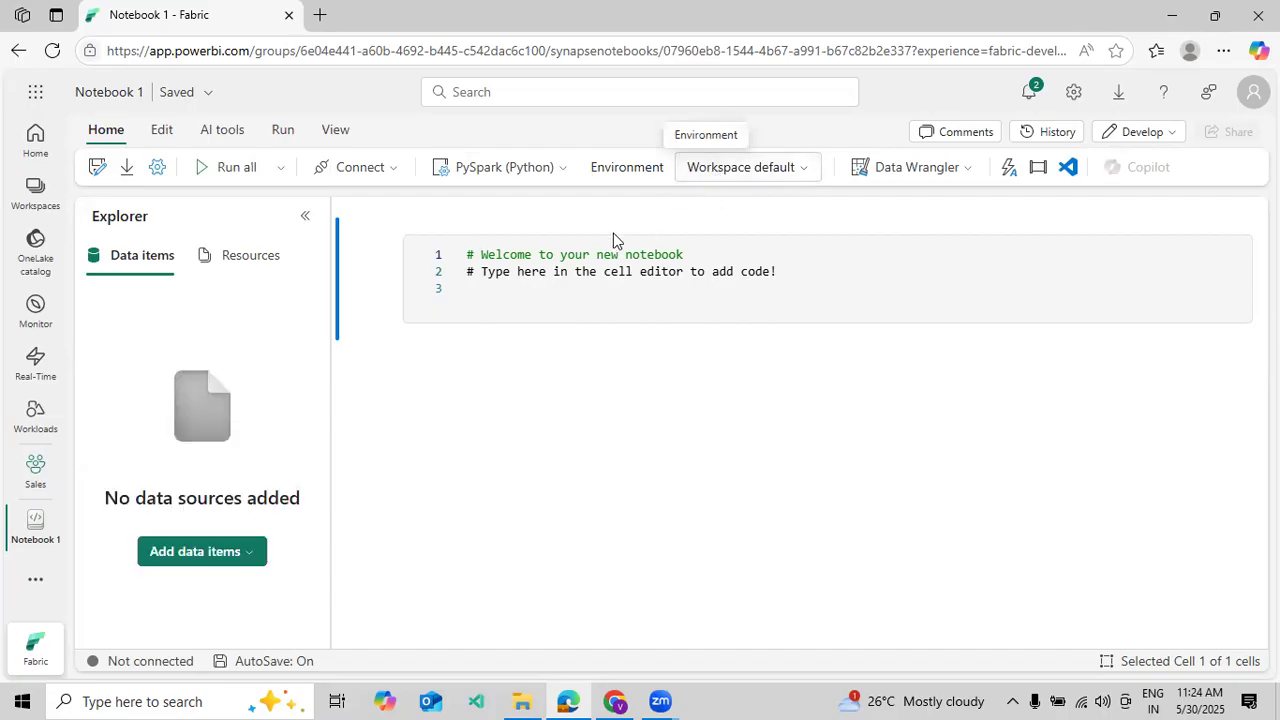
Replace the notebook's default cell content with Test = "Hello we are working on it" and run the cell, keeping PySpark (Python) as the language
click(512, 175)
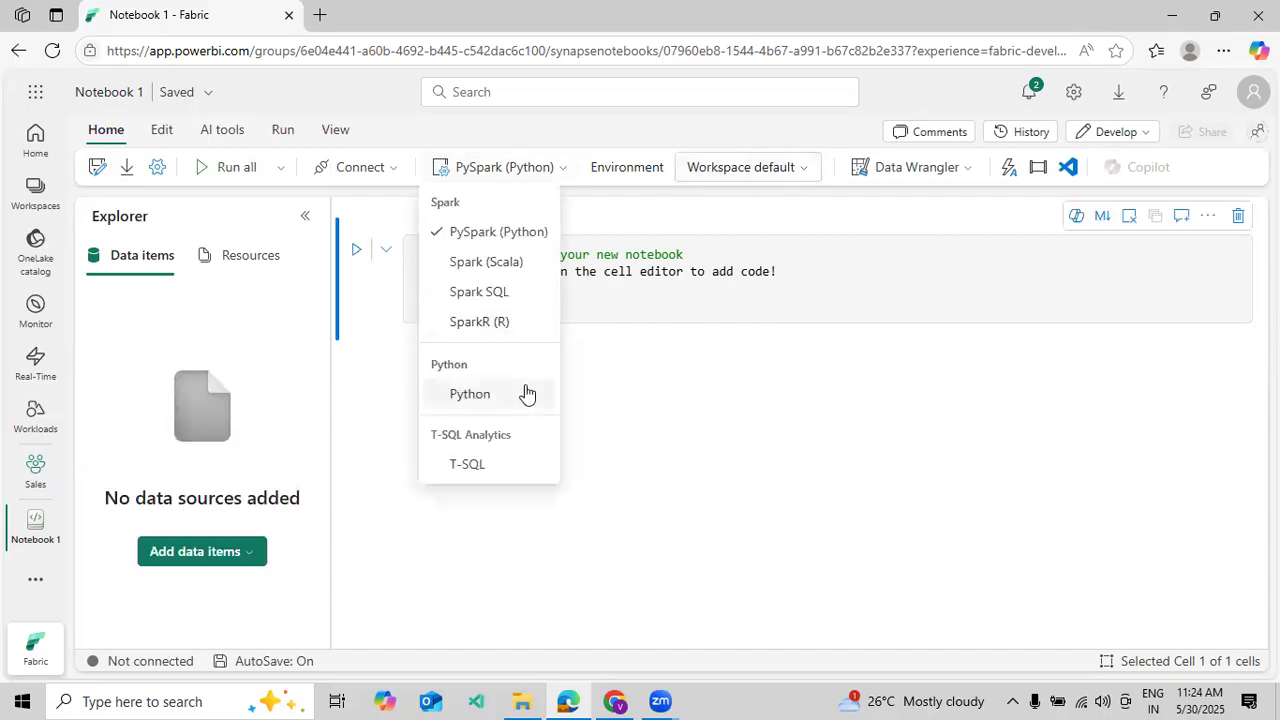
click(732, 290)
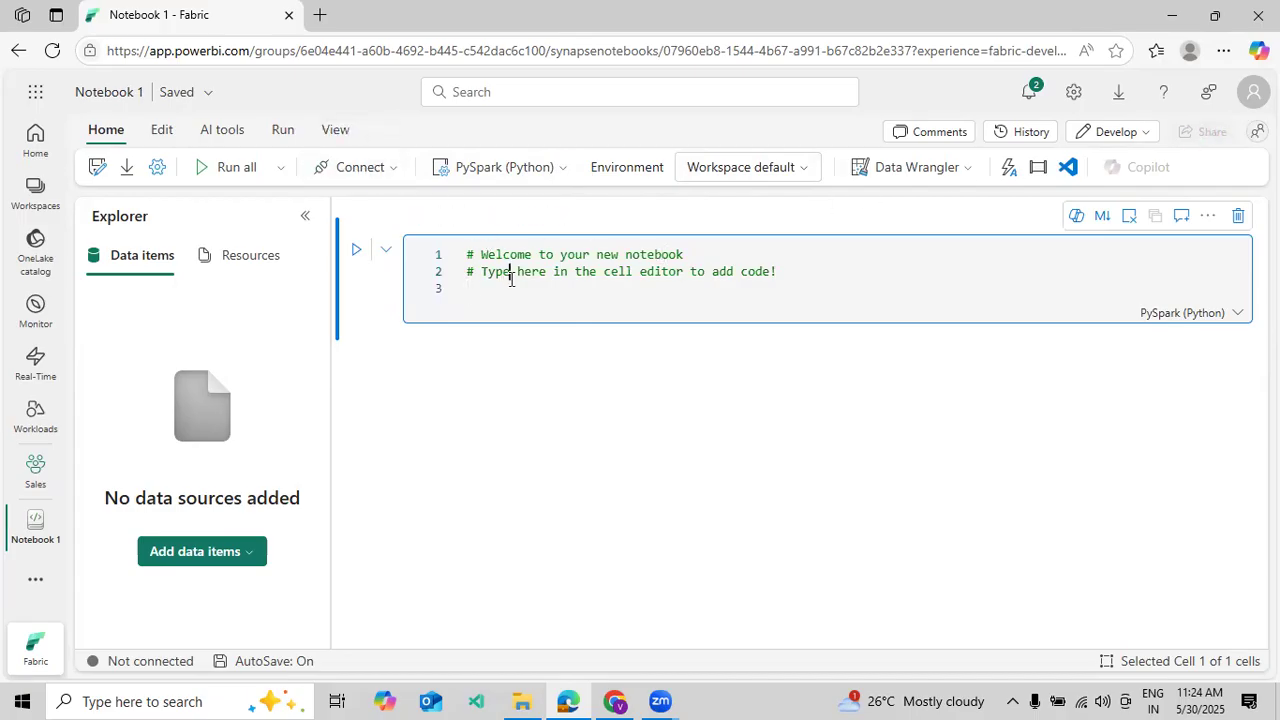
key(ctrl+a)
key(BackSpace)
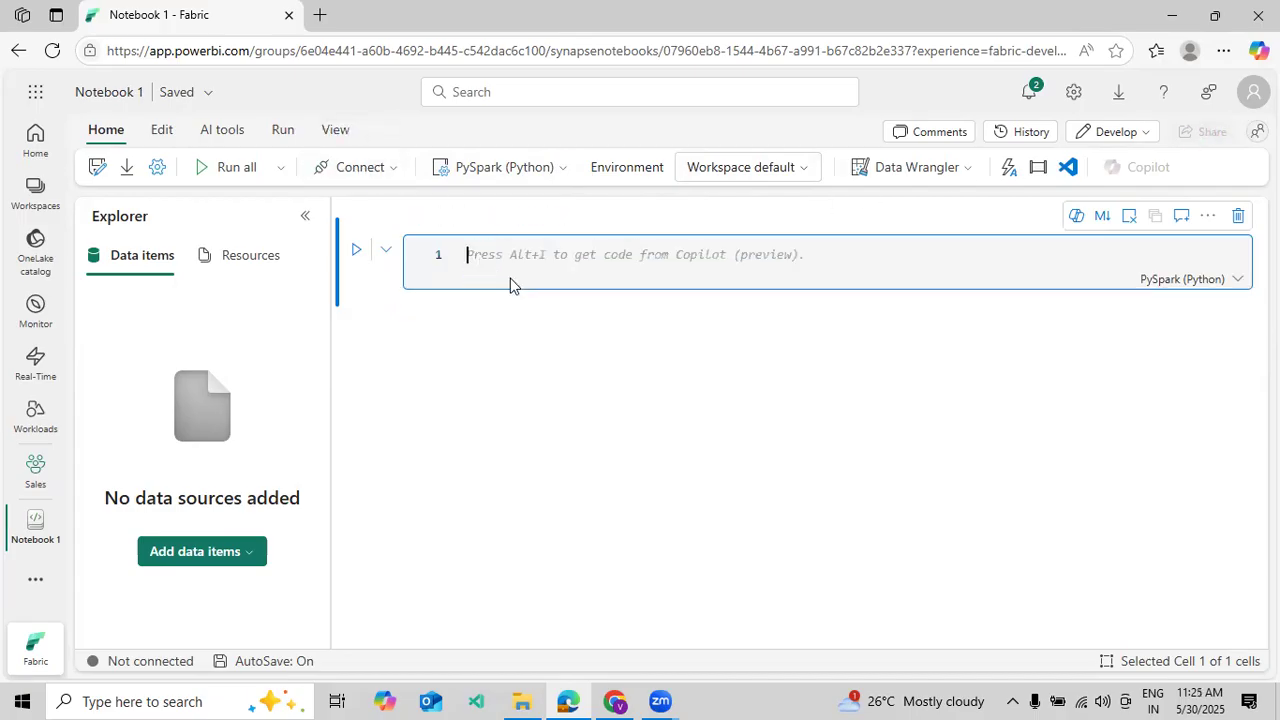
text(Test =)
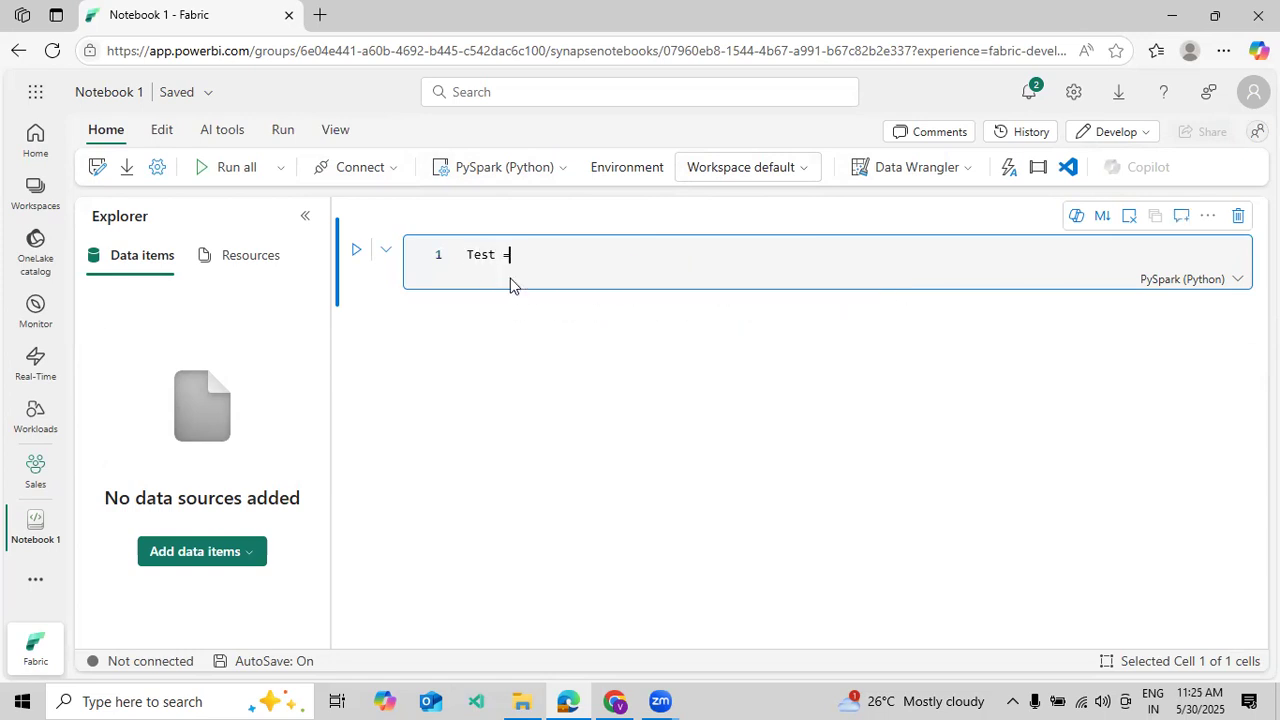
text( "Hellow)
key(BackSpace)
text(we are working on it)
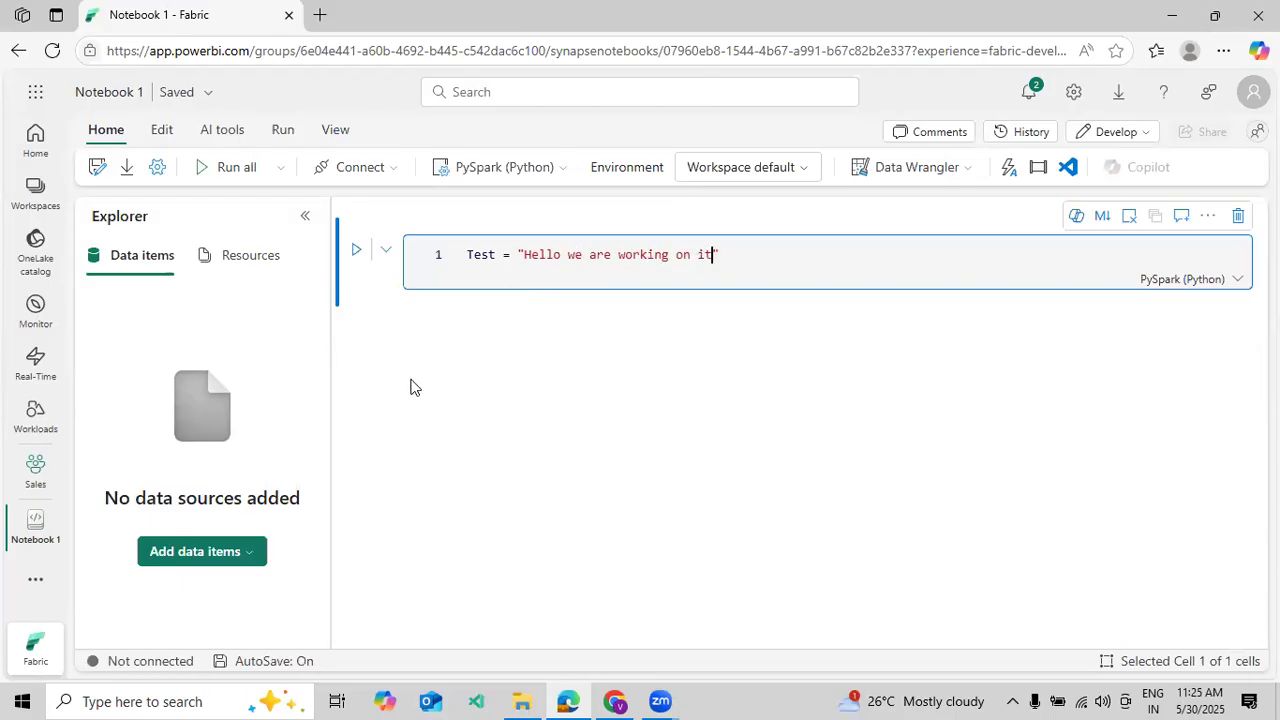
click(356, 250)
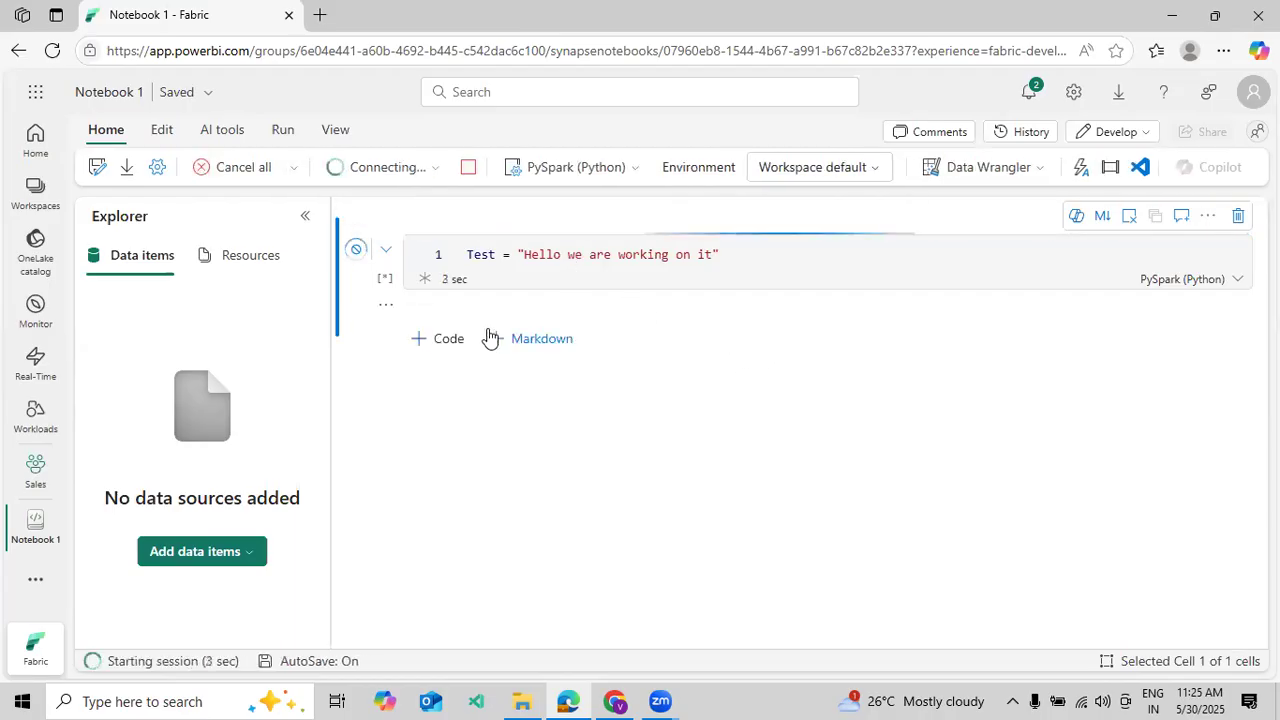
click(554, 254)
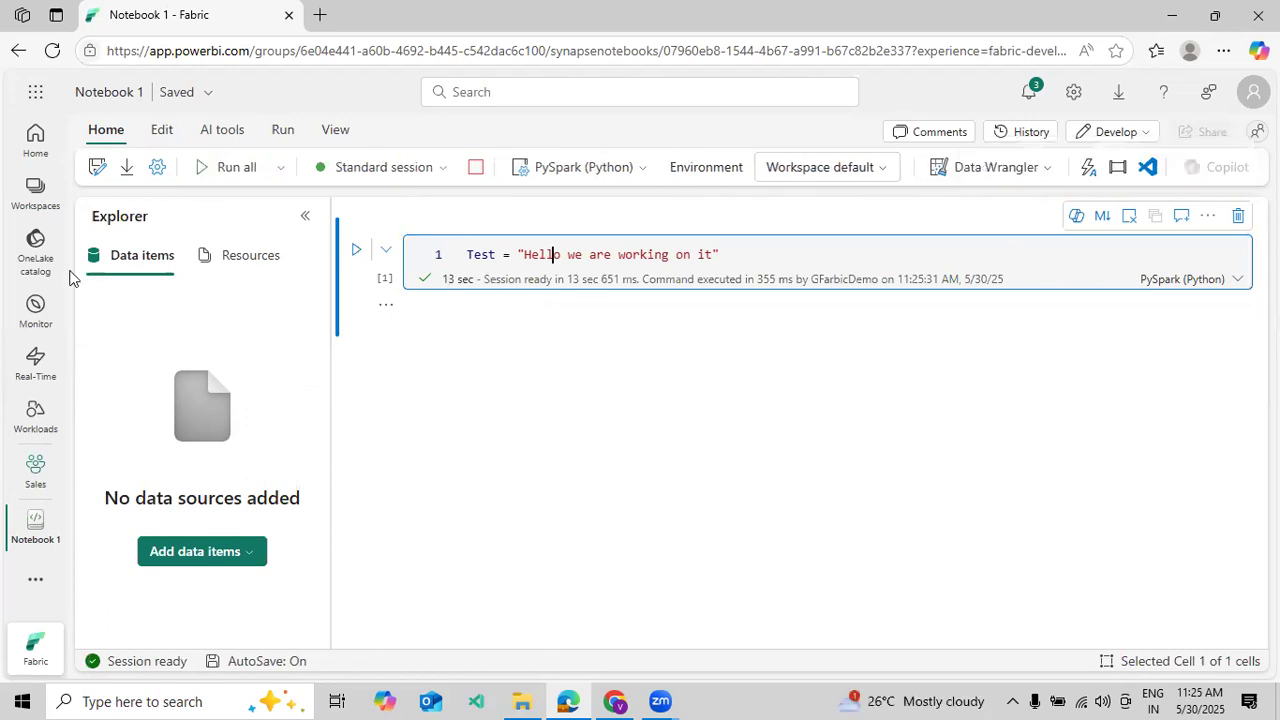
Return to the Sales workspace, delete Notebook 1, and dismiss the session notification
click(37, 195)
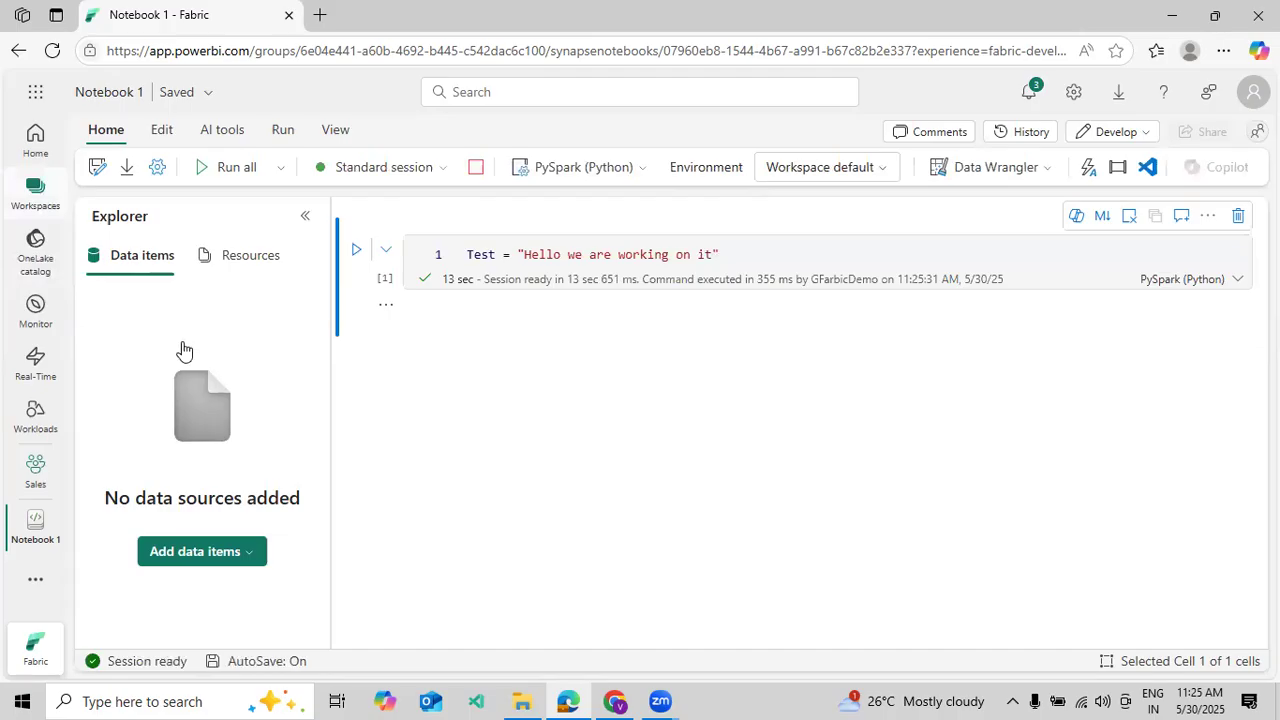
click(322, 360)
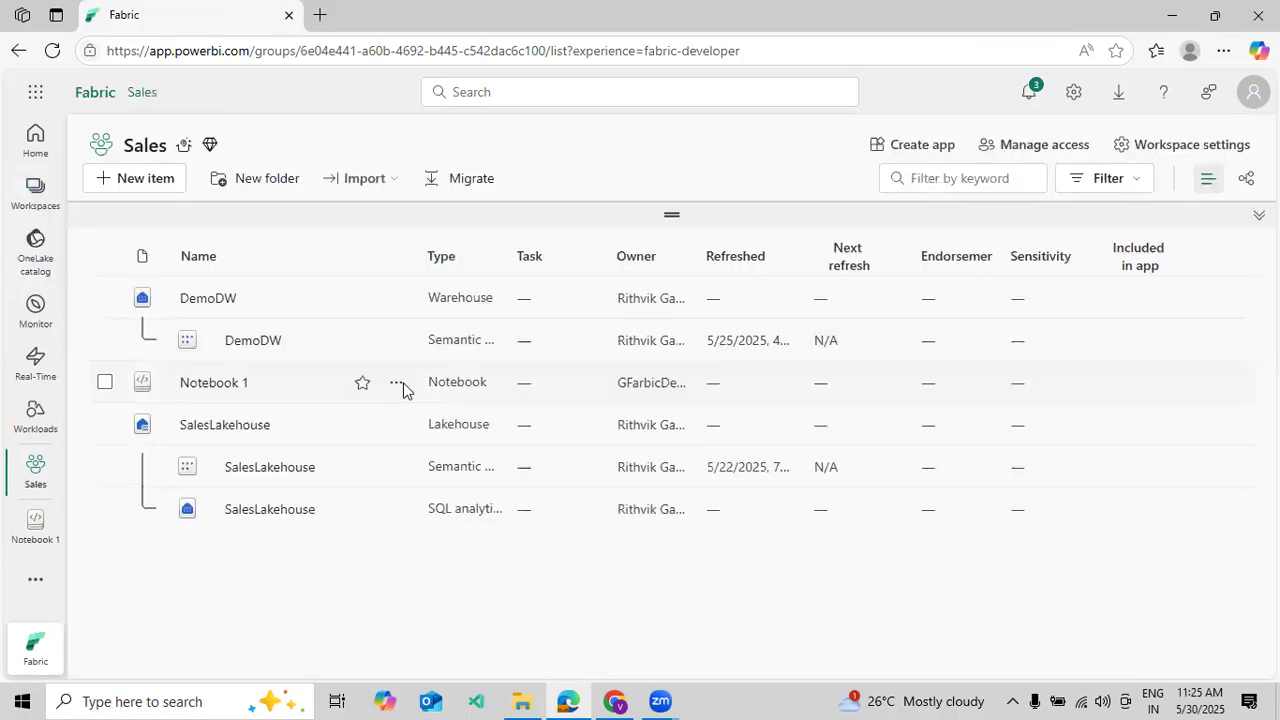
click(397, 384)
click(422, 452)
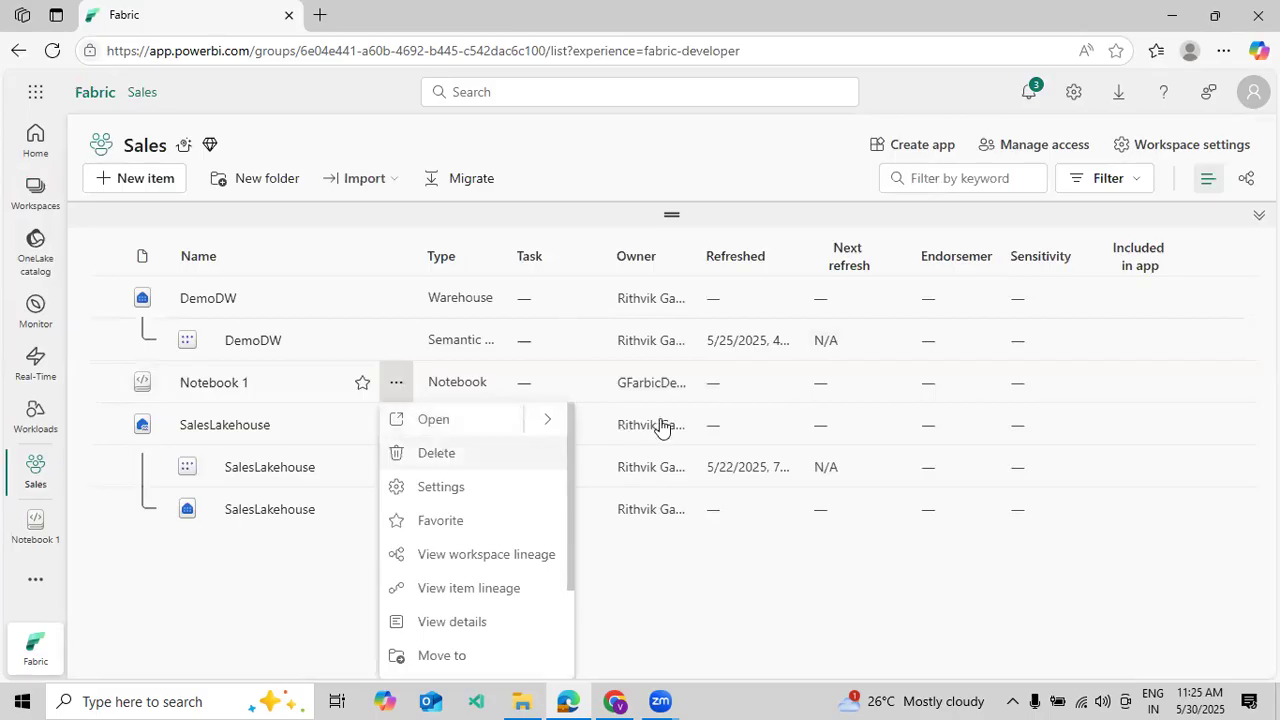
click(663, 419)
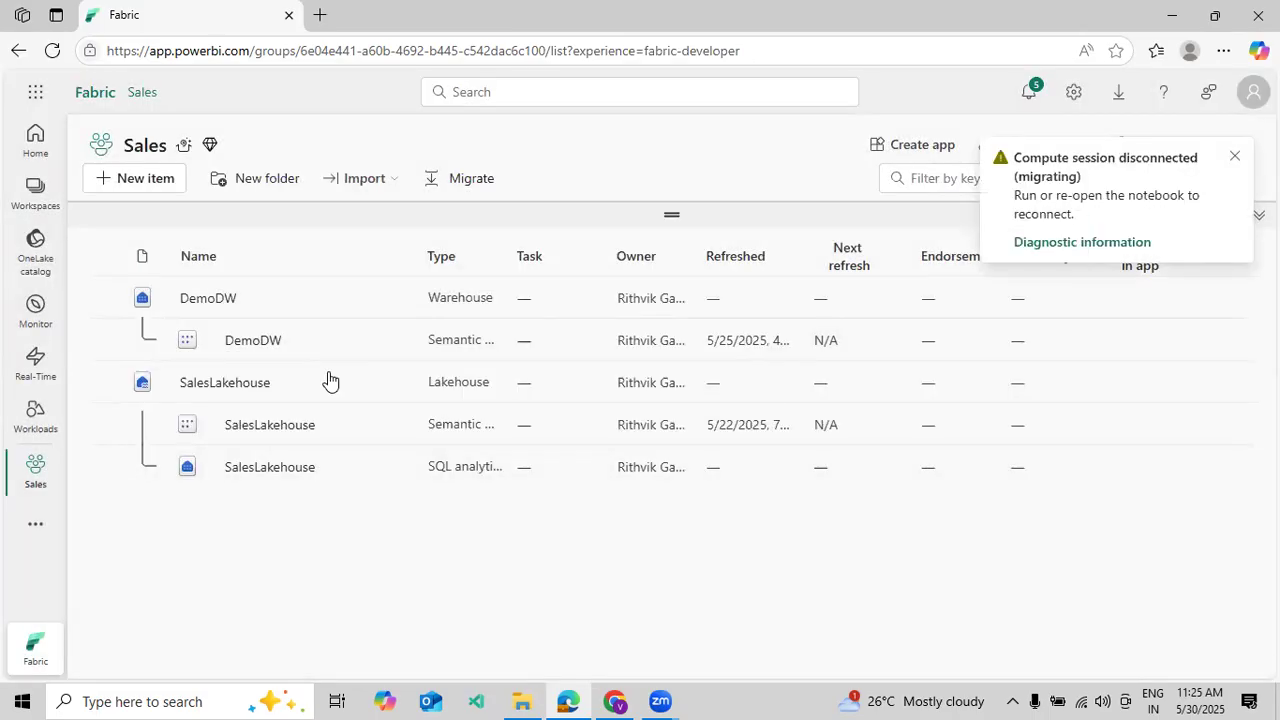
click(1234, 157)
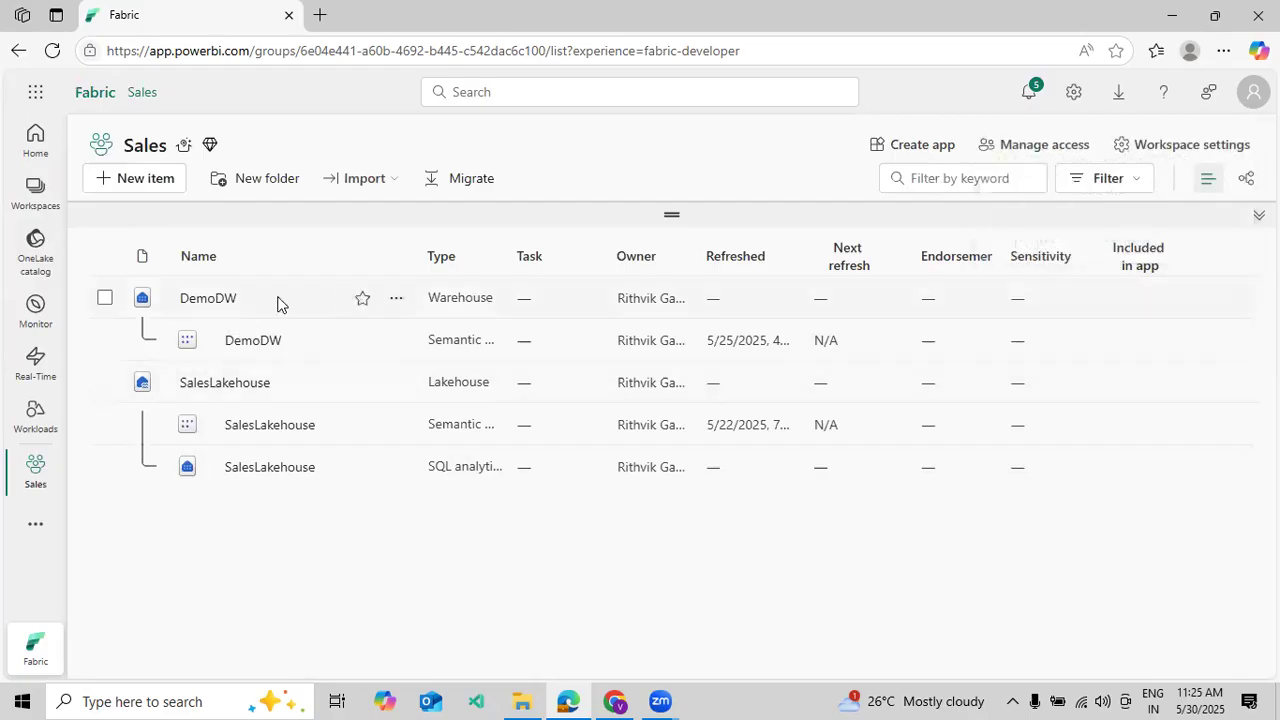
Open the DemoDW warehouse and generate and run a DROP query for the dbo schema's SalesData table
click(221, 300)
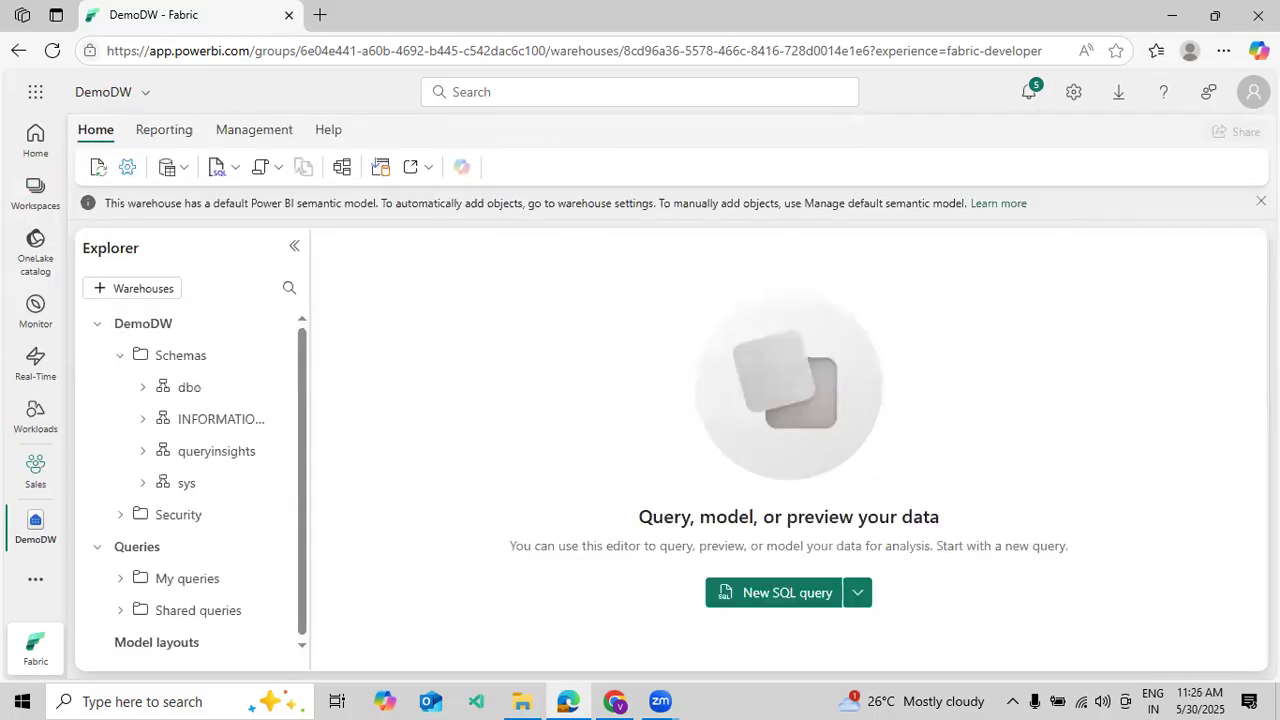
click(1261, 201)
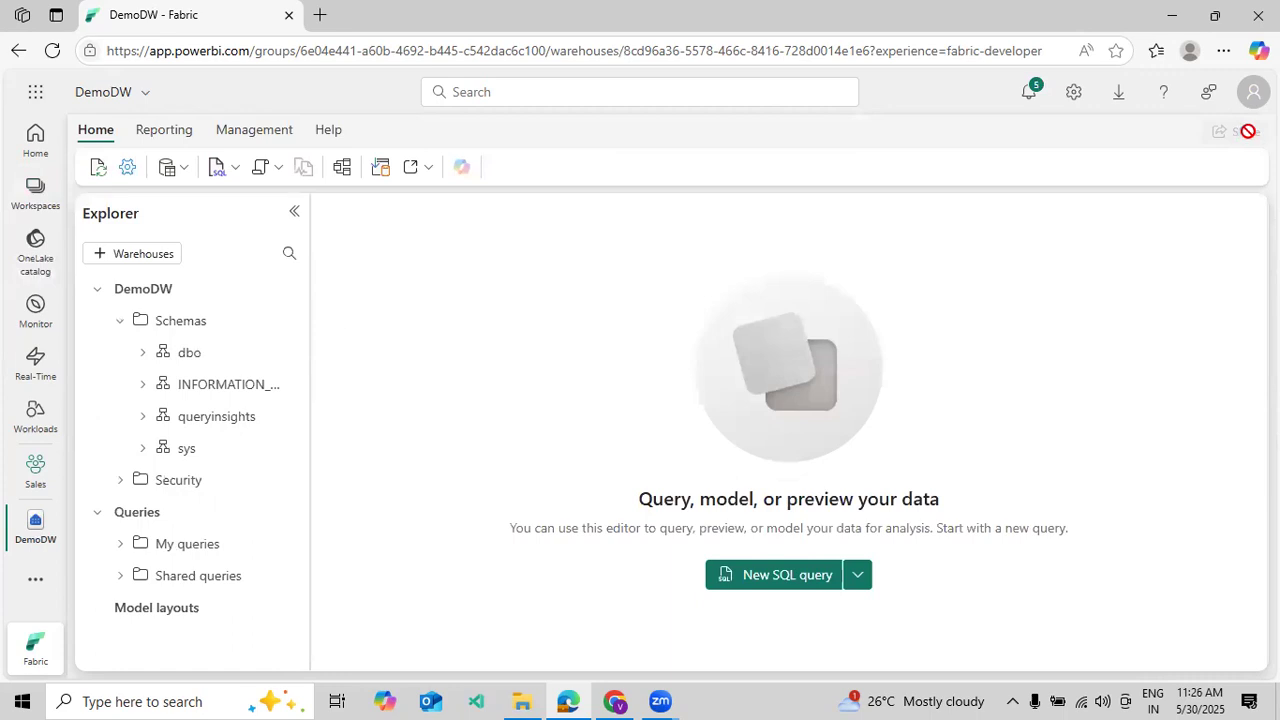
click(142, 352)
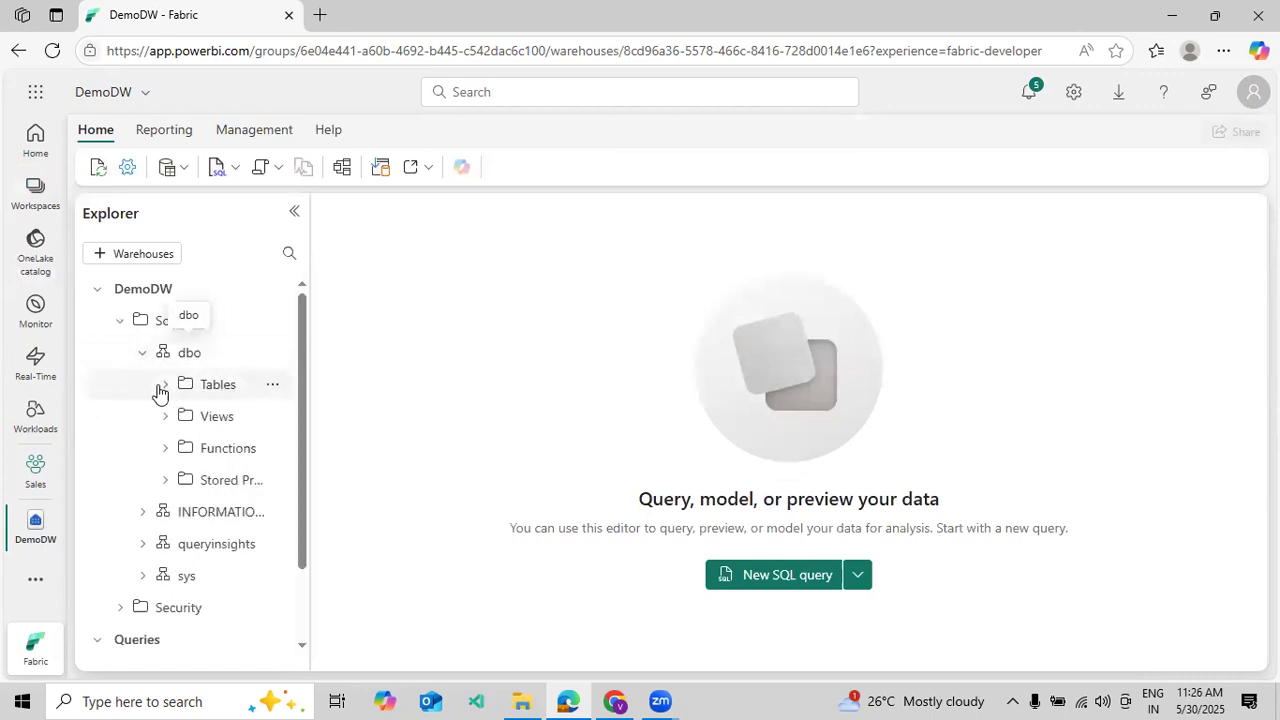
click(158, 387)
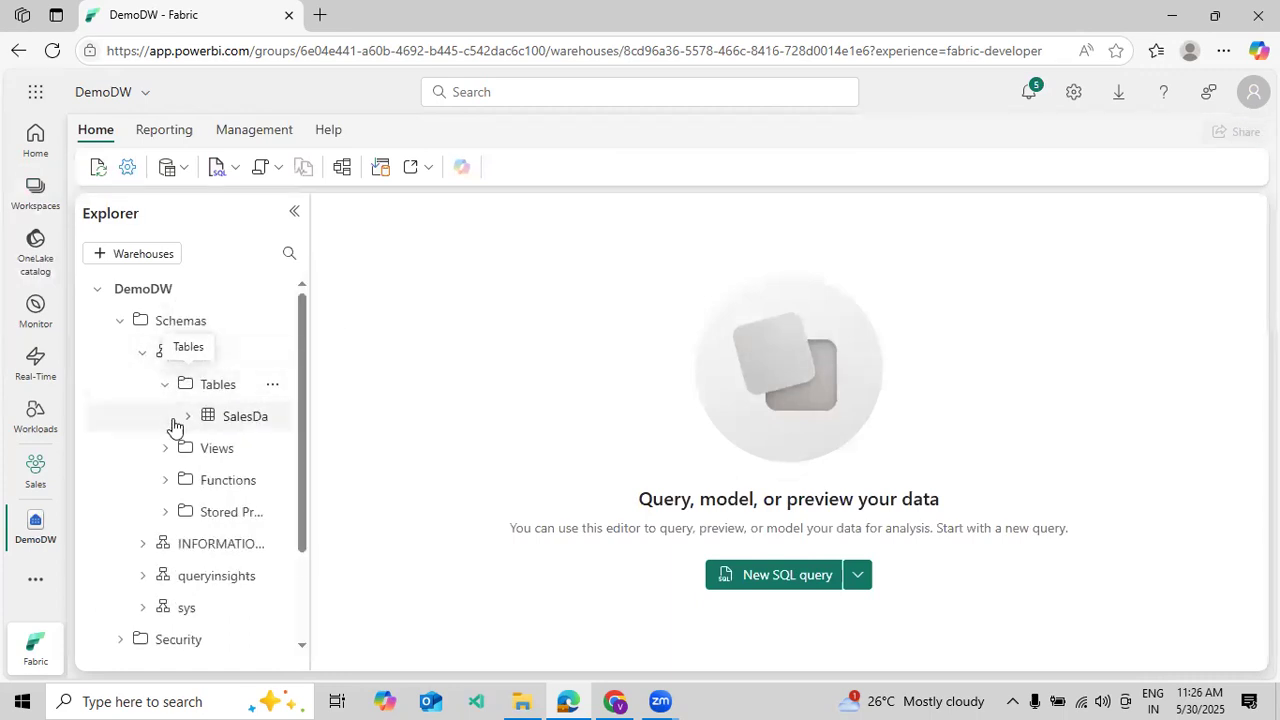
click(270, 416)
mouse_move(340, 447)
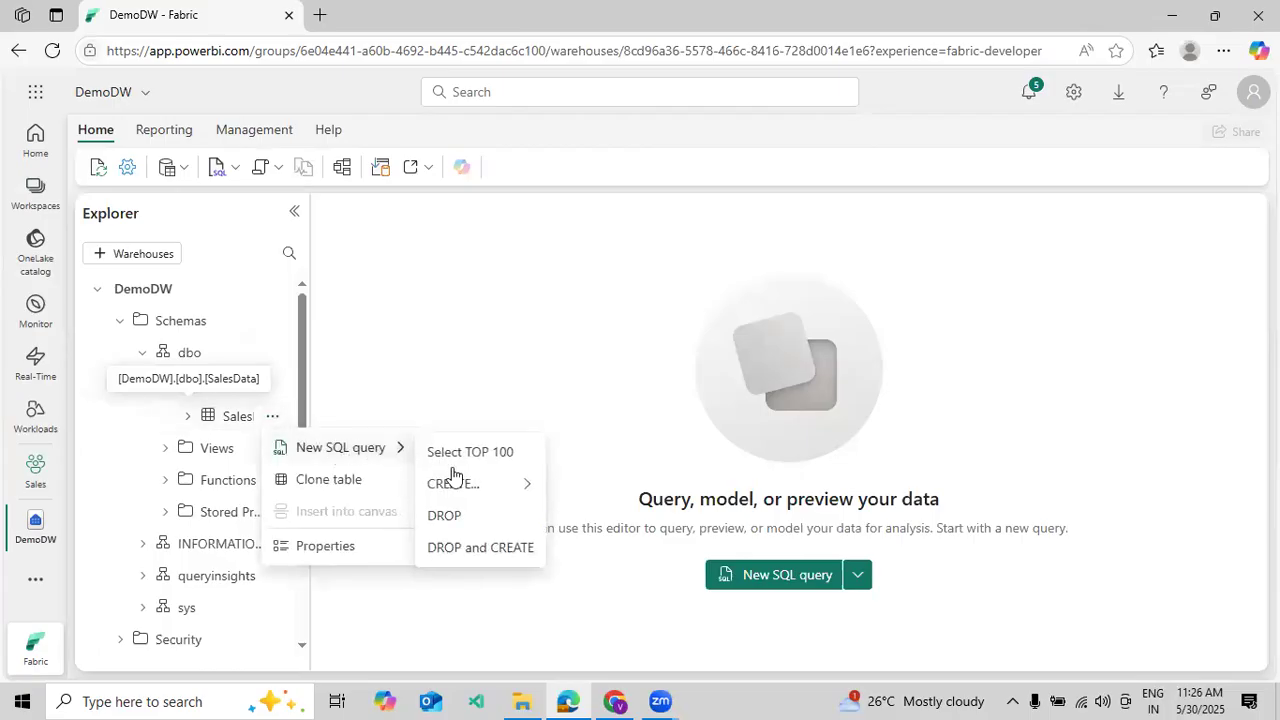
click(447, 515)
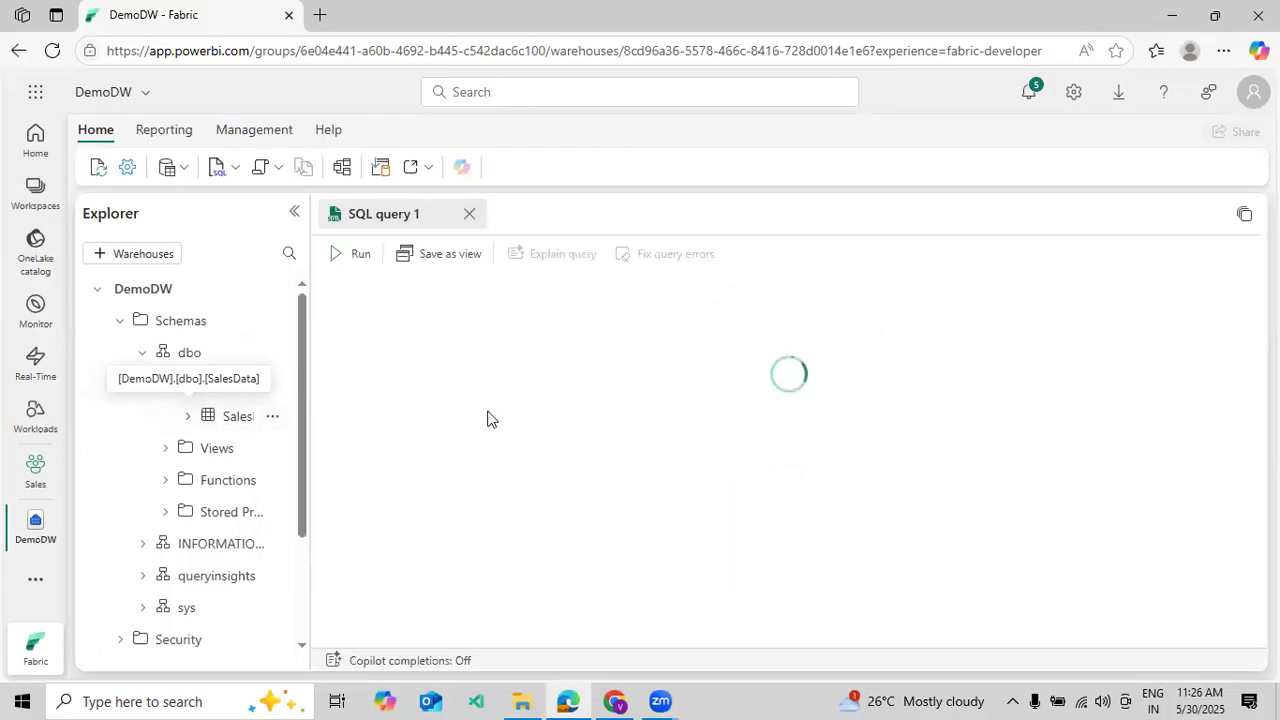
click(358, 258)
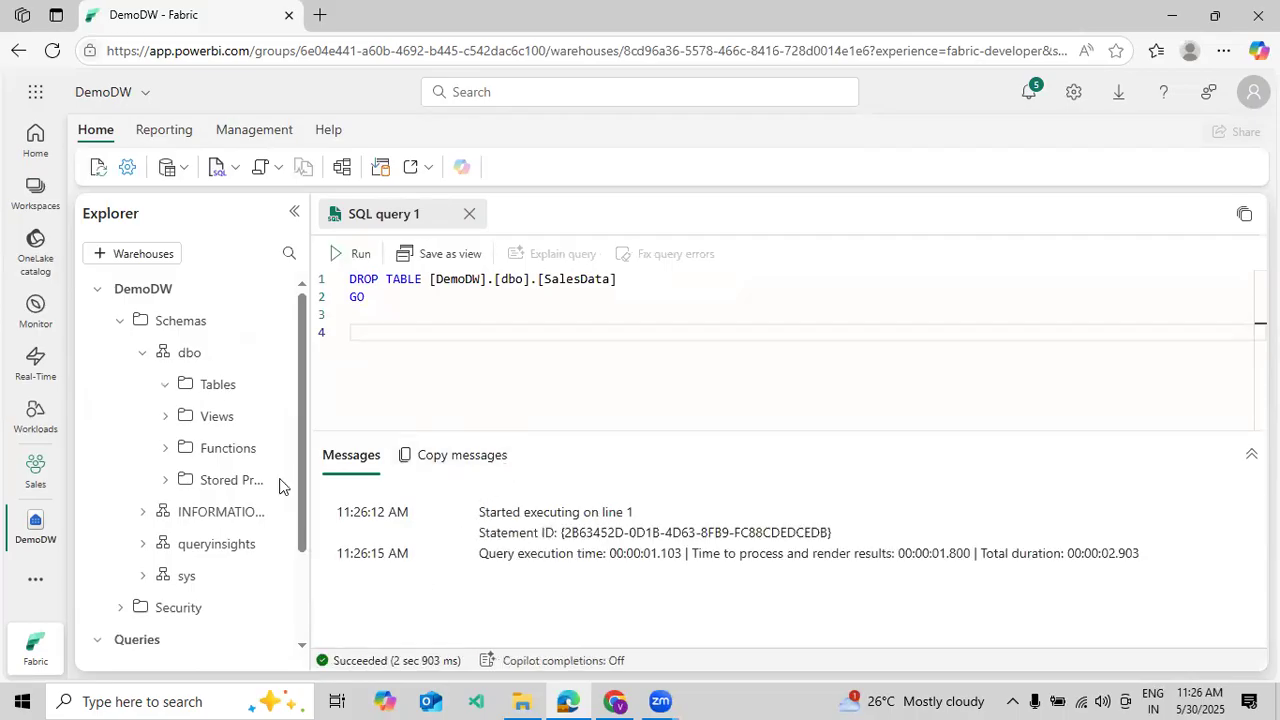
Replace the script in SQL query 1 with a CREATE TABLE SalesMainData statement and an empty pair of parentheses for its columns
scroll(210, 520, down, 2)
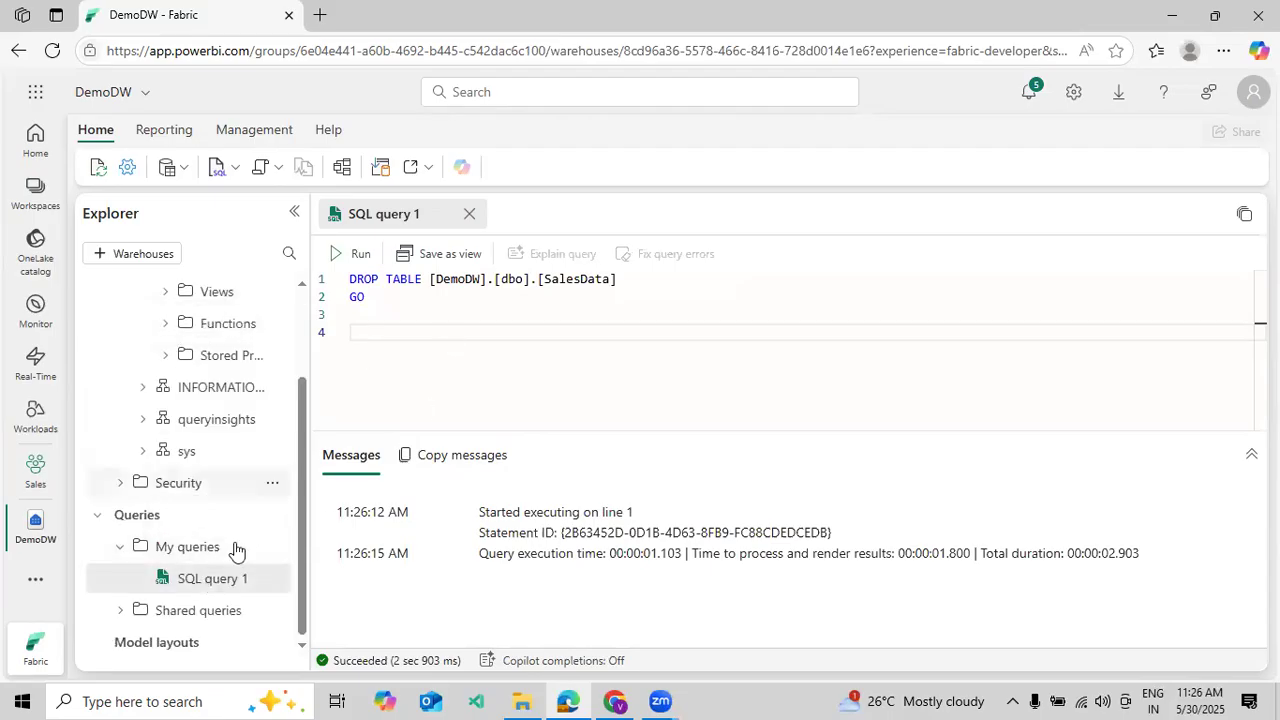
click(206, 584)
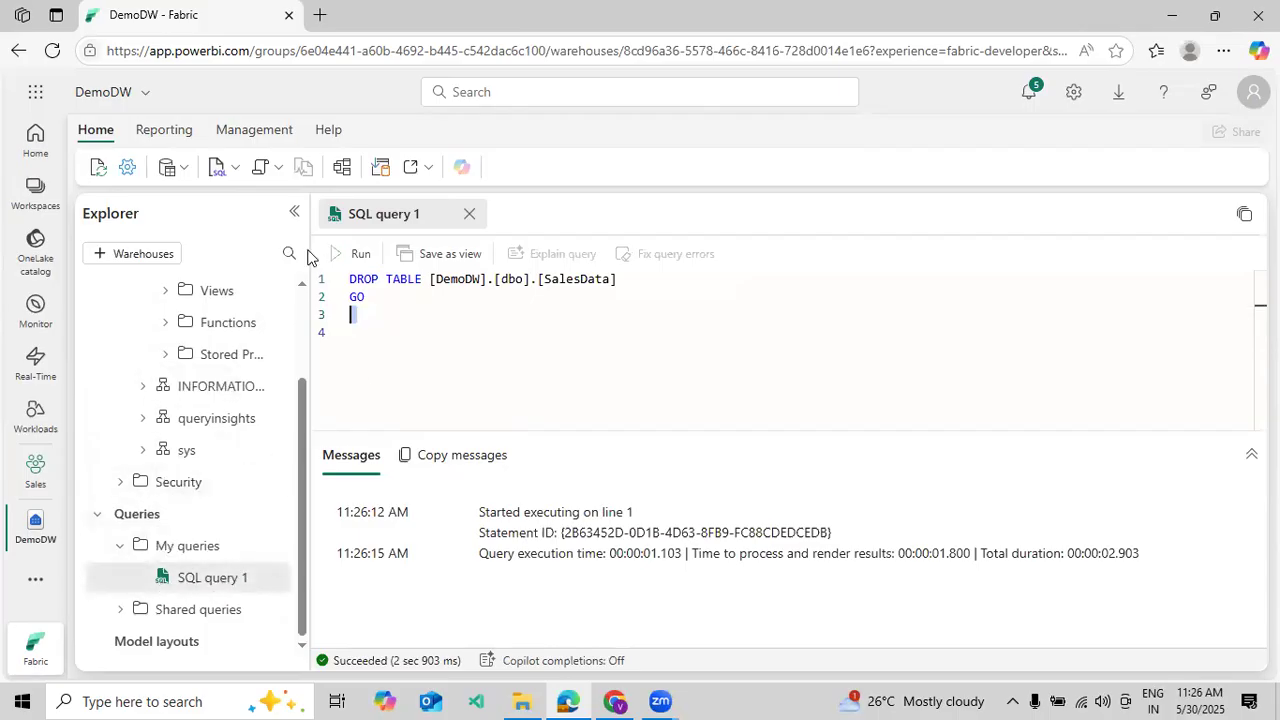
drag(352, 314, 322, 300)
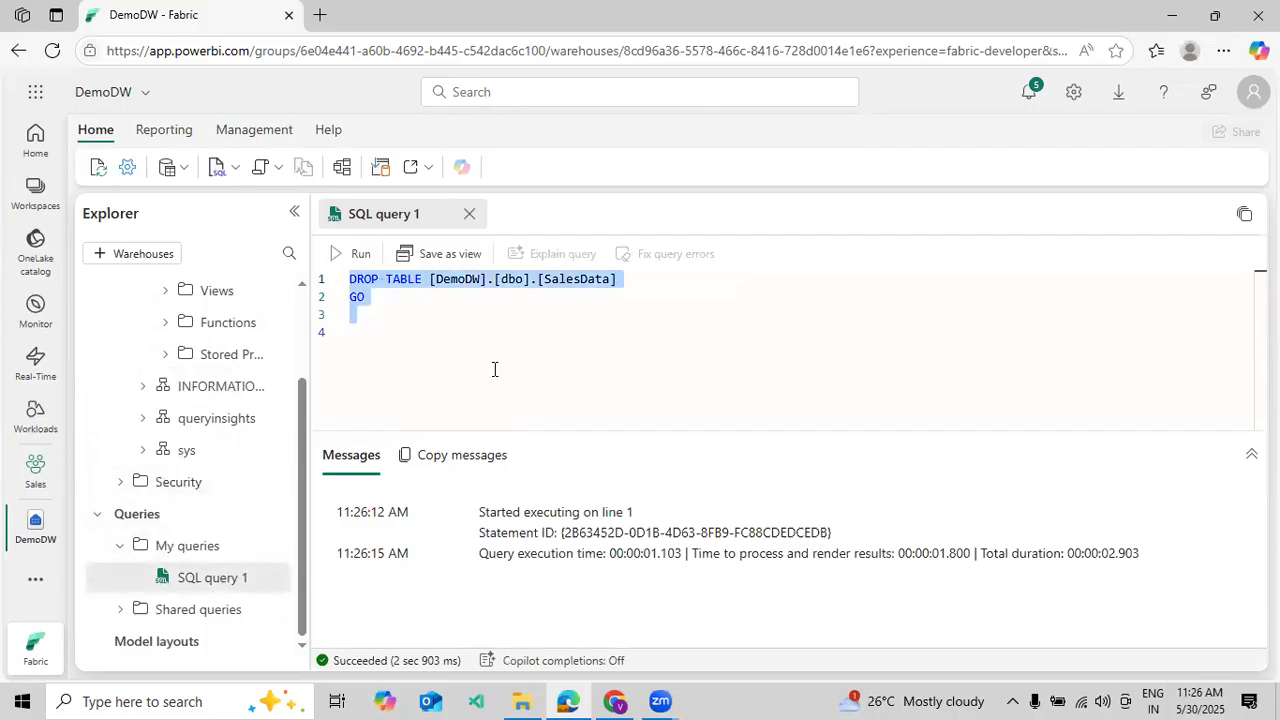
text(CREATE )
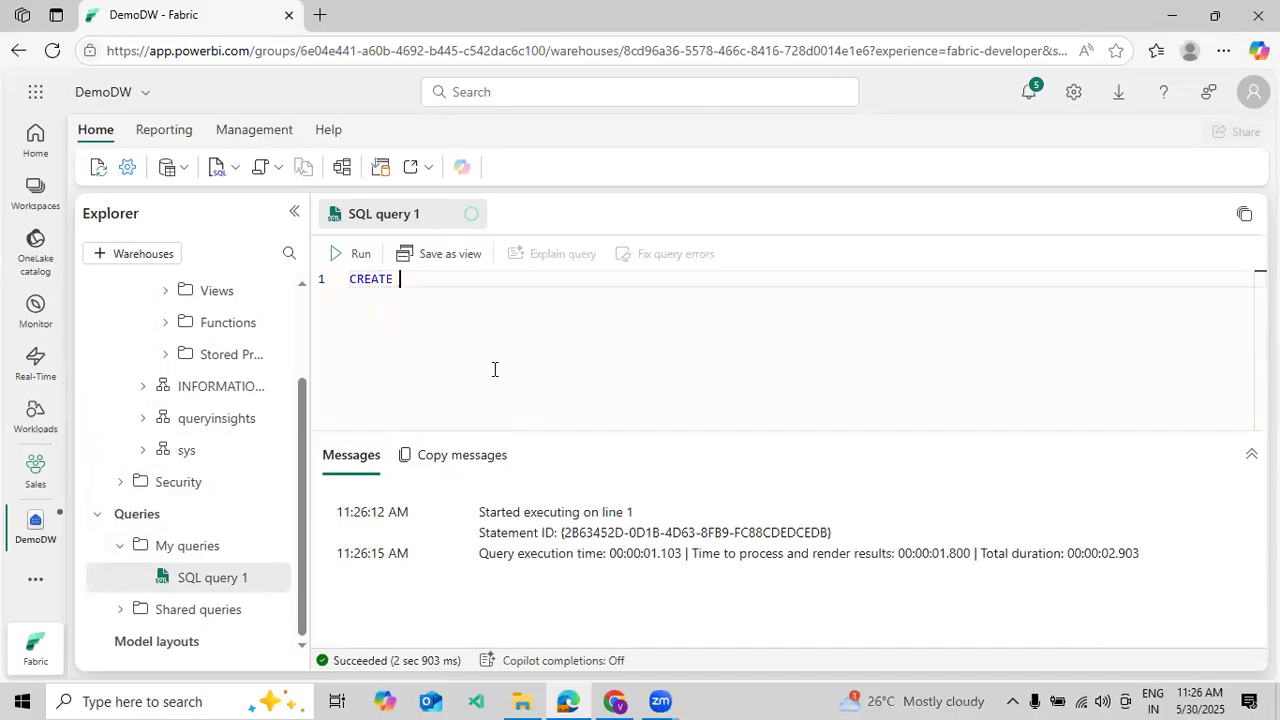
text(TALLE)
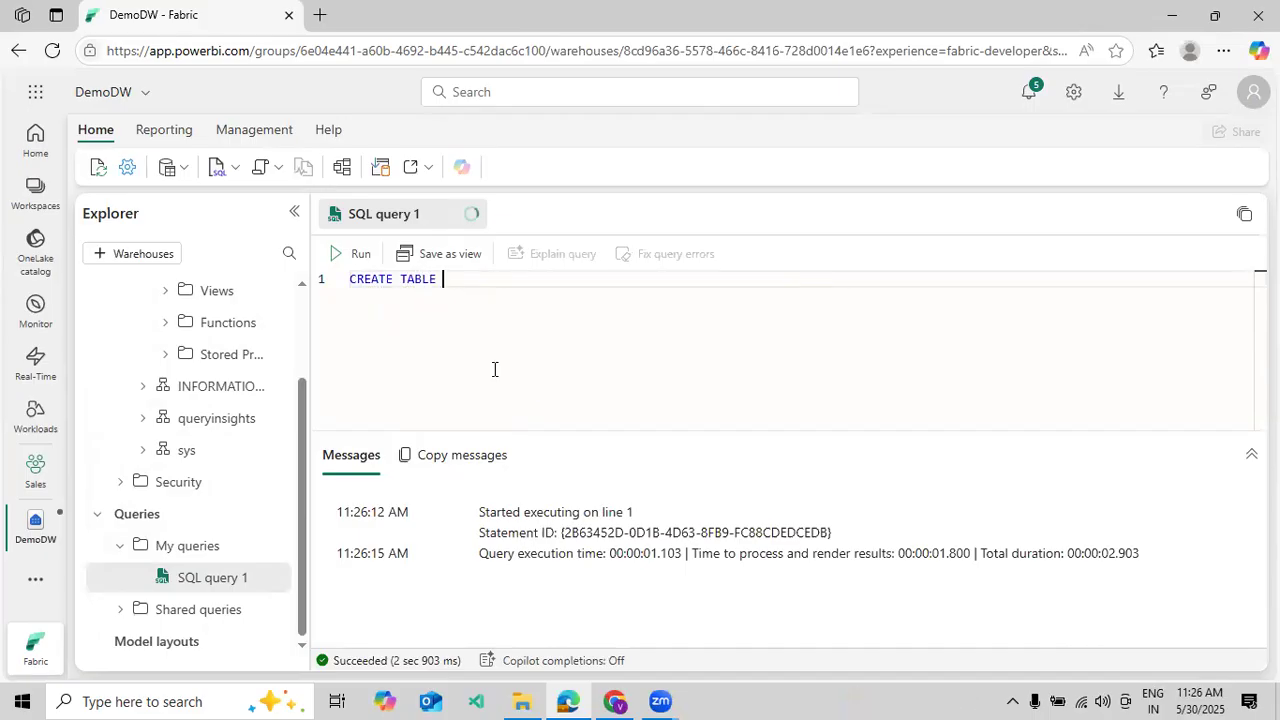
text( SalesMainData)
key(Return)
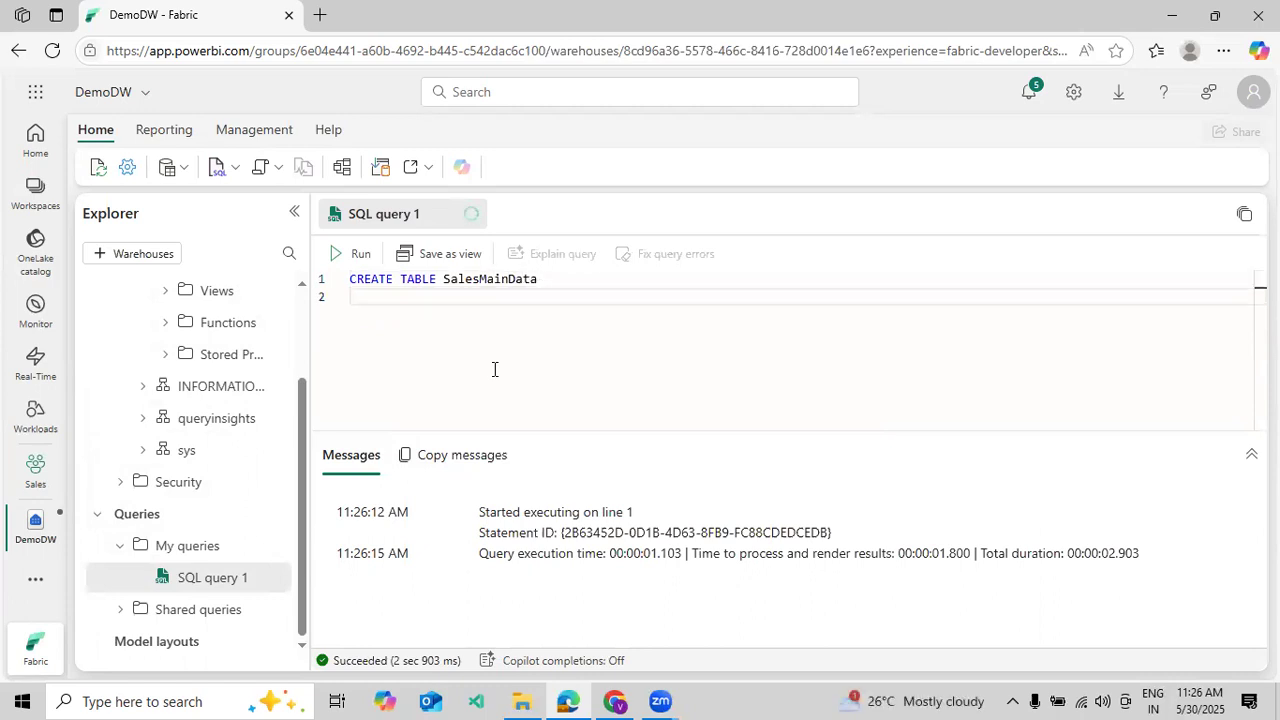
text(()
key(Return)
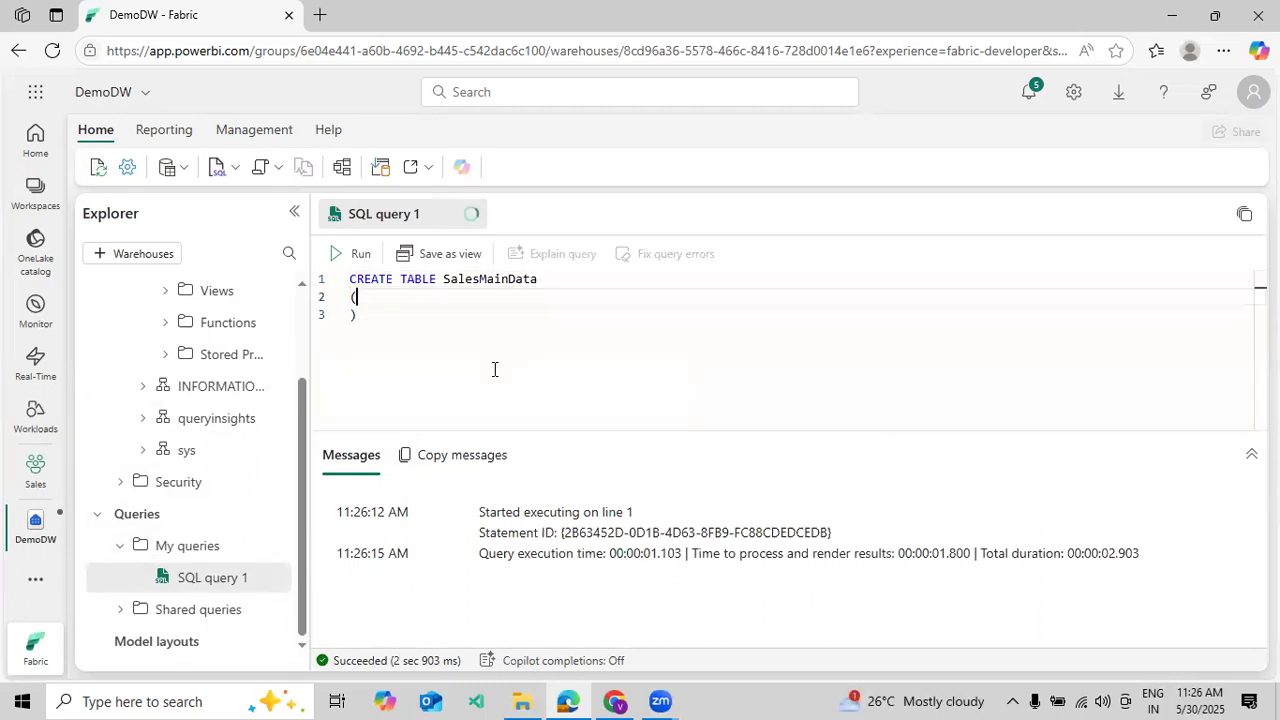
Define the SalesMainData columns in the CREATE TABLE statement as EmpId INT, EmpName VARCHAR(100), and EmpSalary INT
text(EmpId INT)
key(Escape)
text(,)
key(Return)
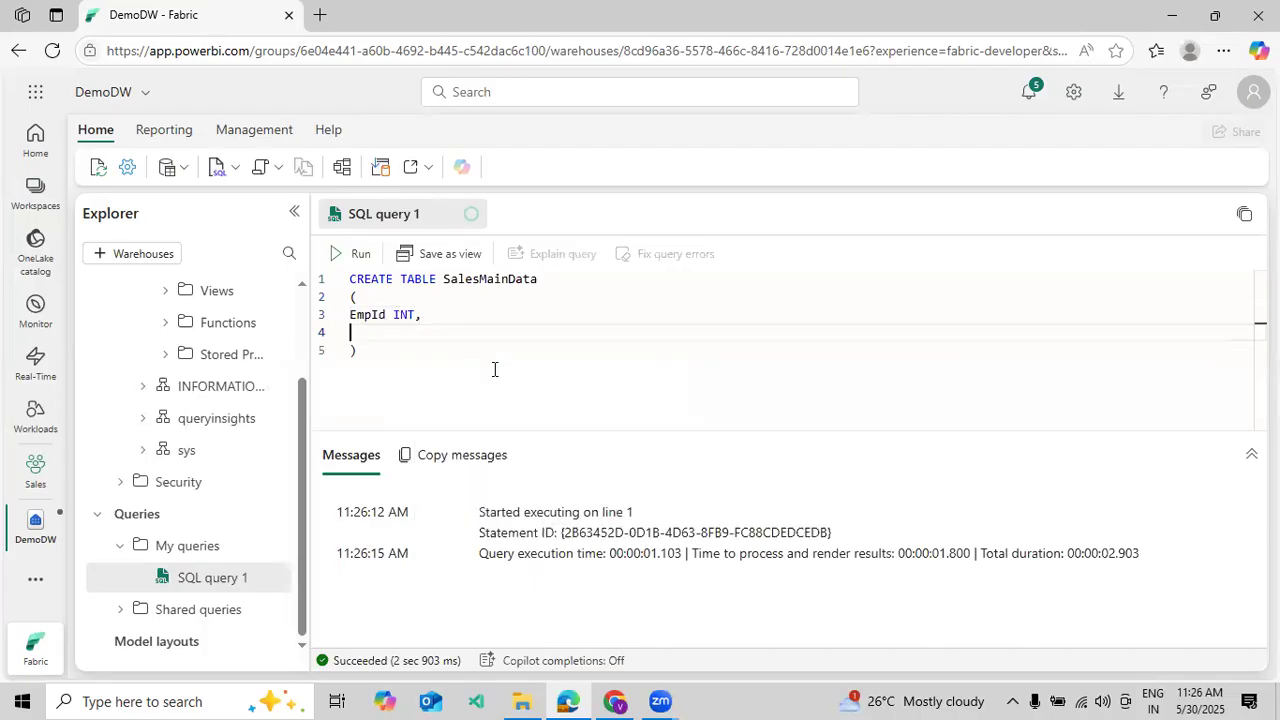
text(EmpName VARCHAR)
key(Escape)
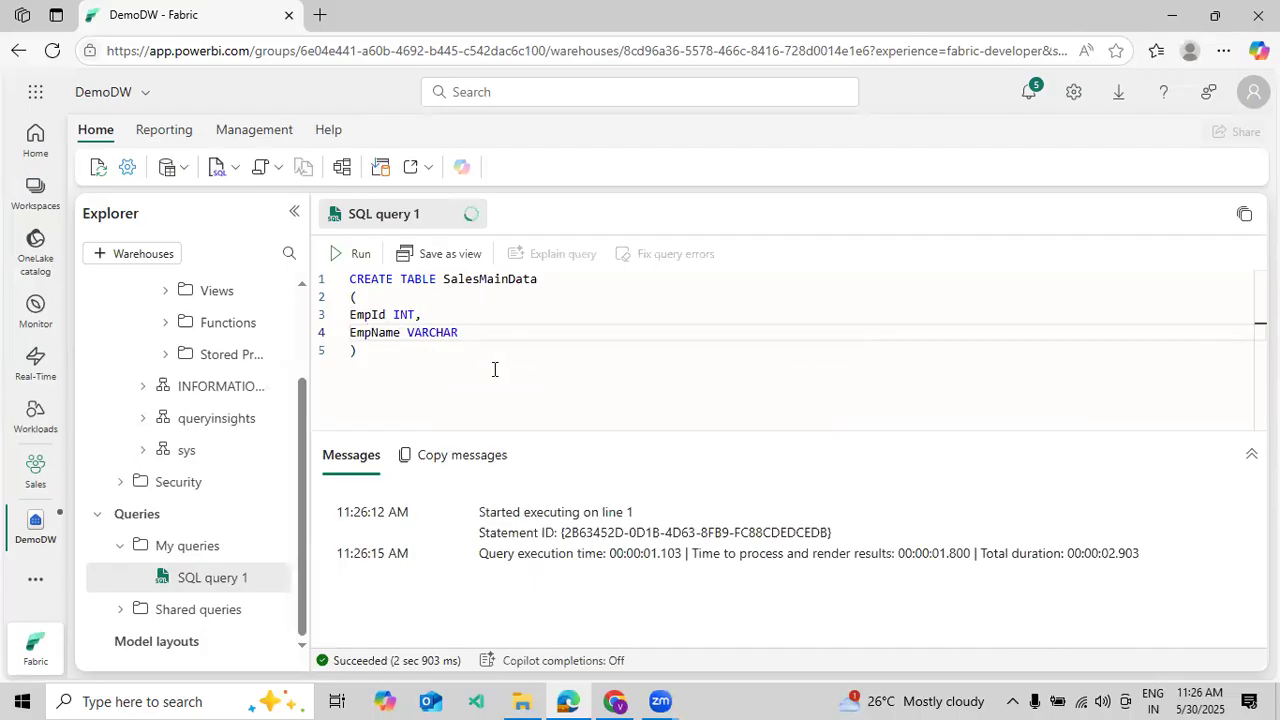
text((100),)
key(Return)
text(EmpSalary INT)
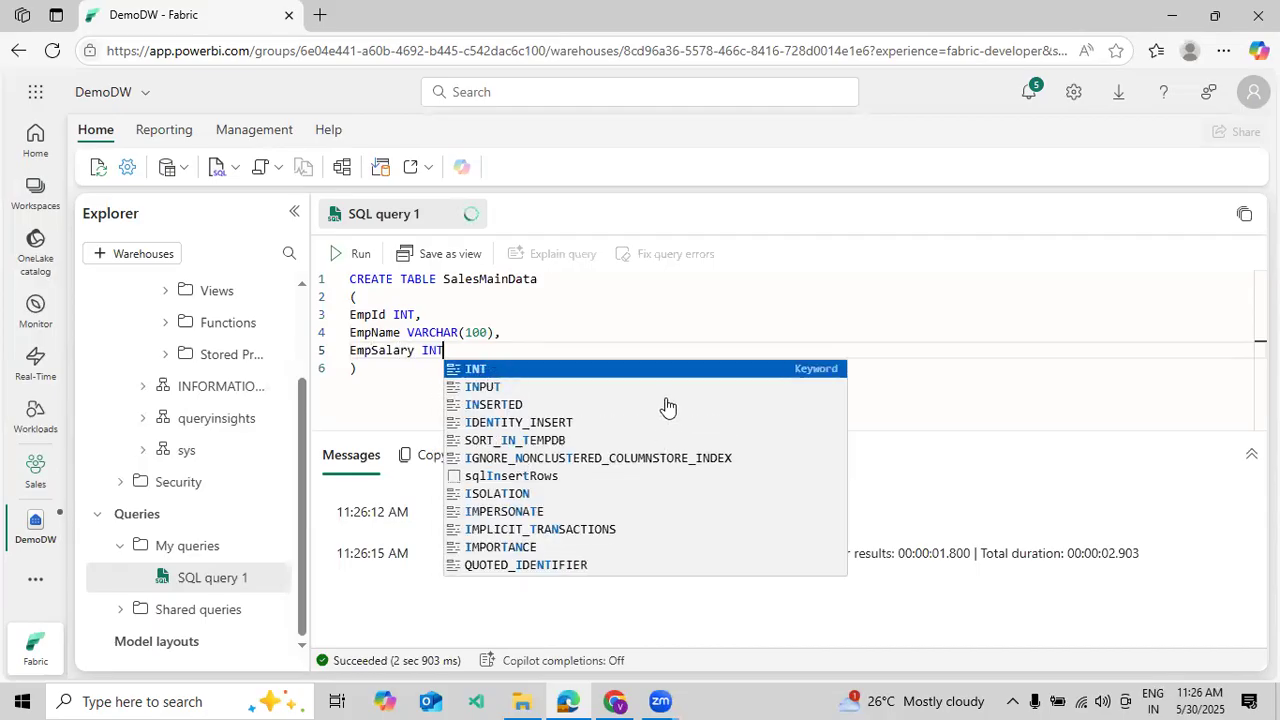
Run the complete CREATE TABLE SalesMainData script and check the dbo schema's tables in the explorer
click(617, 300)
drag(372, 369, 340, 295)
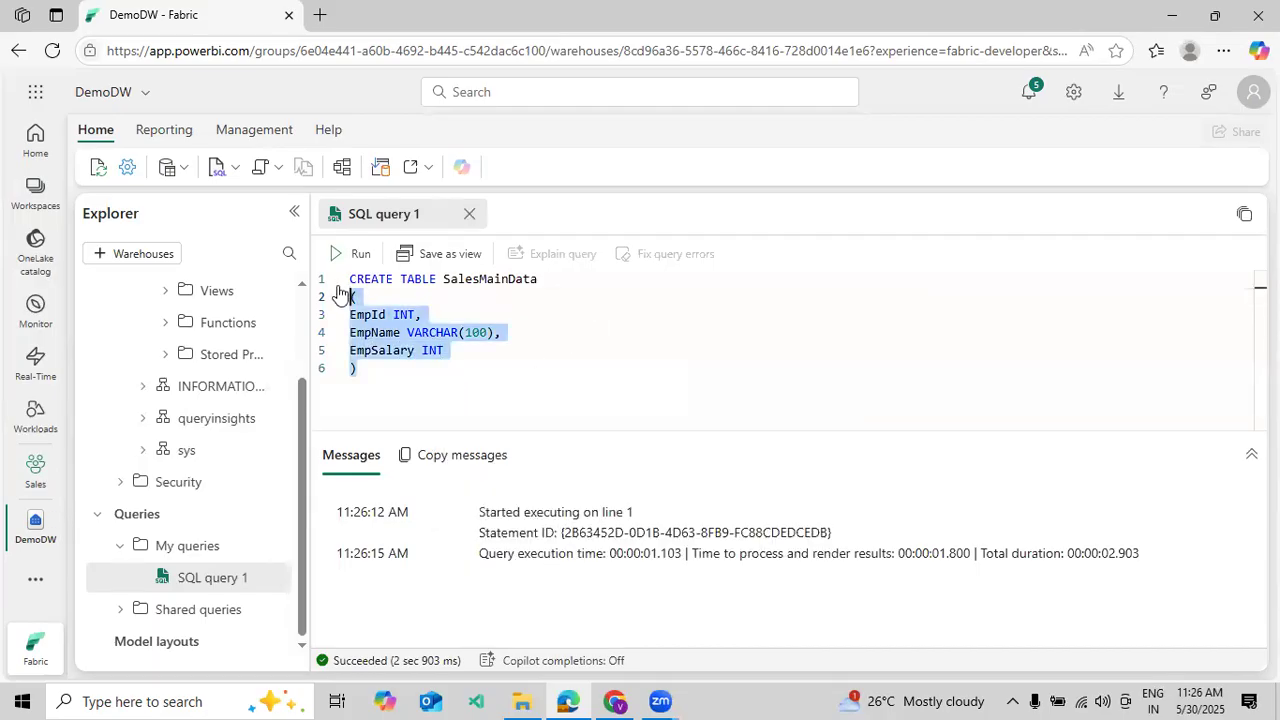
key(ctrl+a)
click(343, 253)
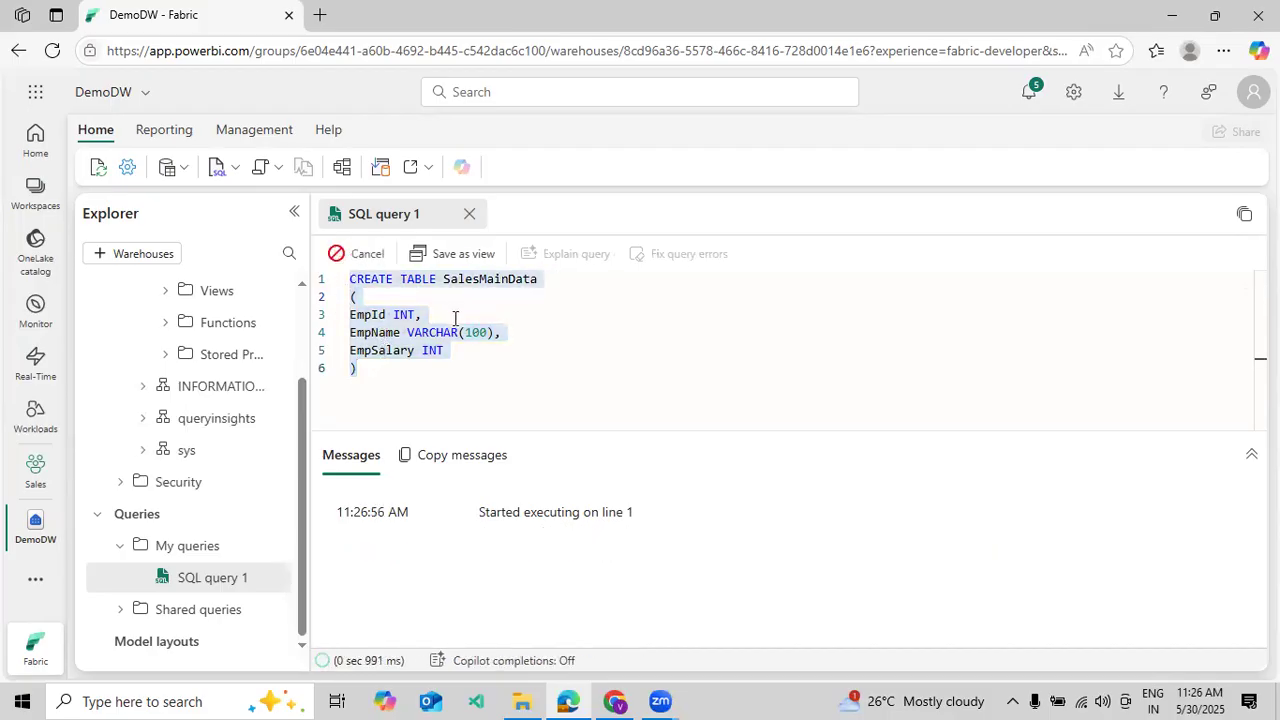
scroll(171, 337, up, 3)
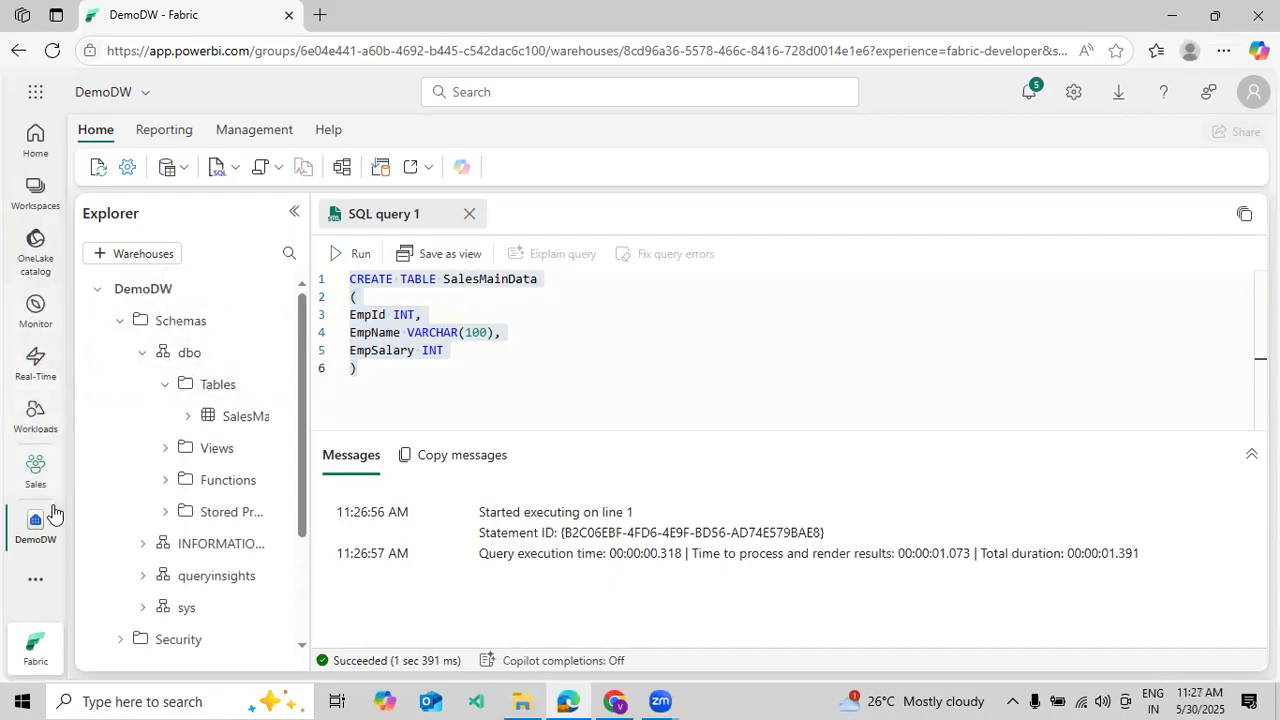
In the admin's Chrome session, change the Contributor account's role on the Sales workspace to Viewer and close the access settings
click(616, 700)
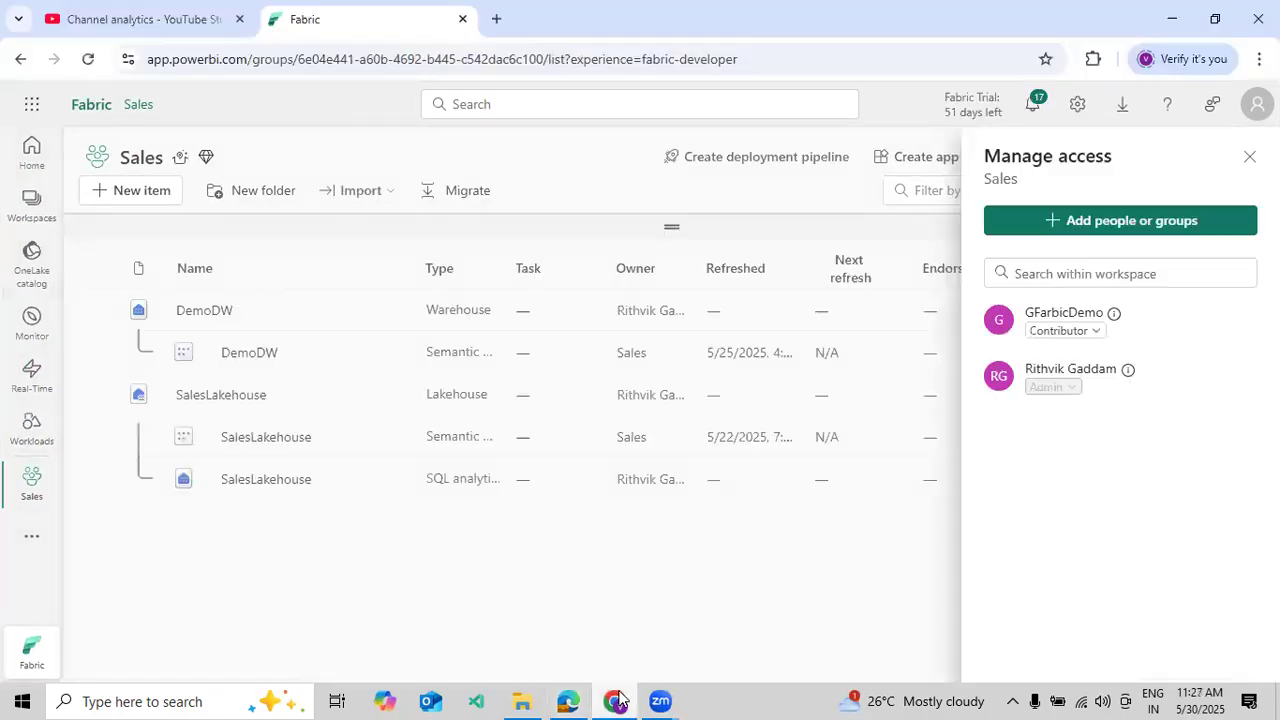
click(1062, 331)
click(1050, 435)
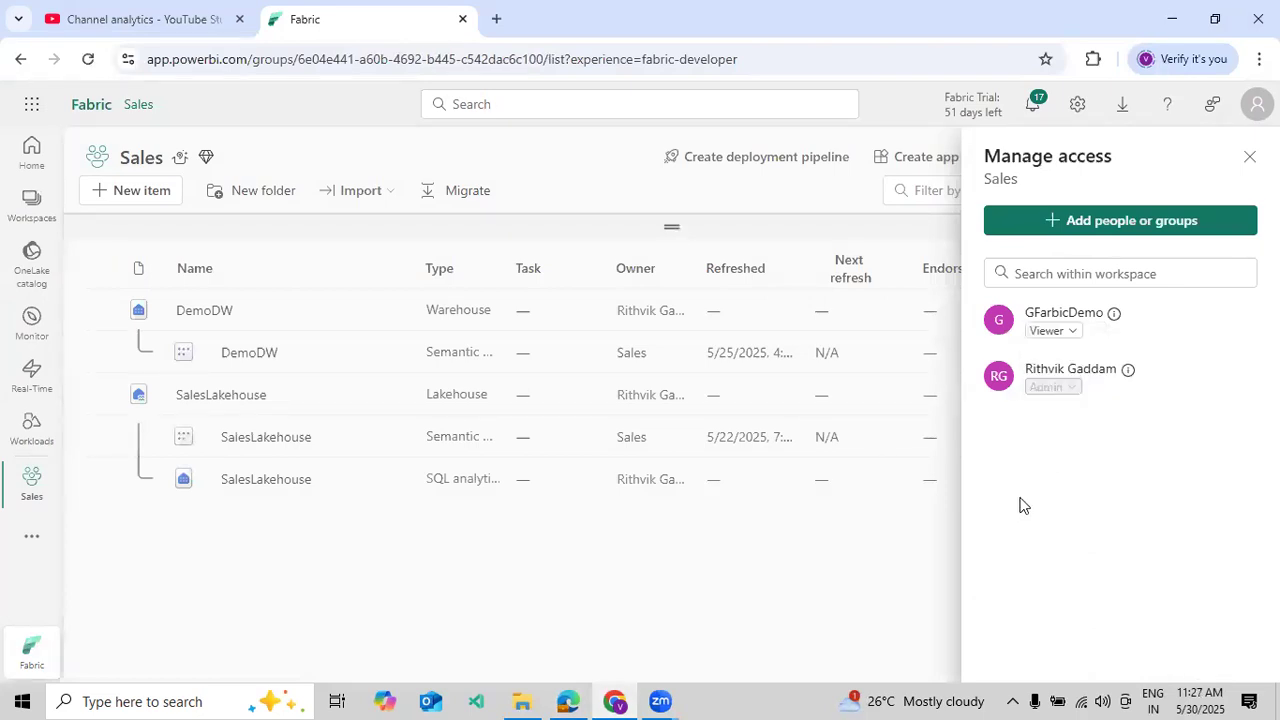
click(1248, 158)
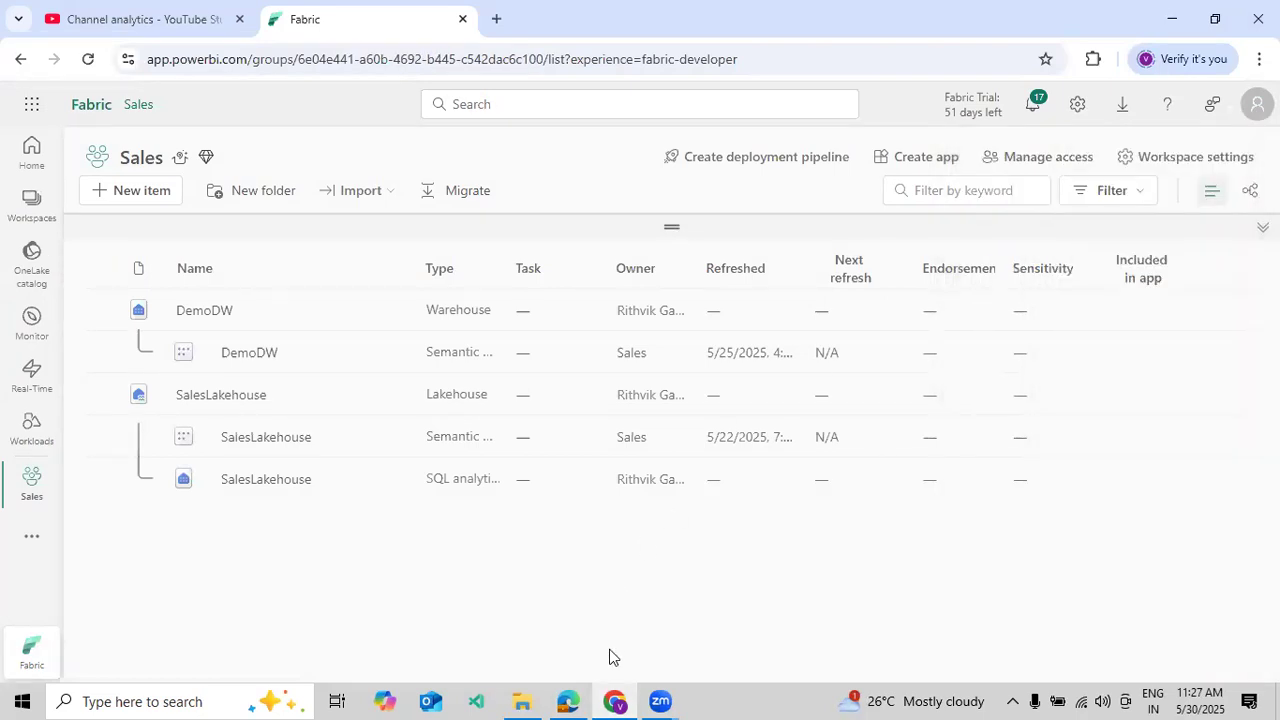
Switch to Edge and reload the Sales workspace page to apply the account's changed role
click(569, 700)
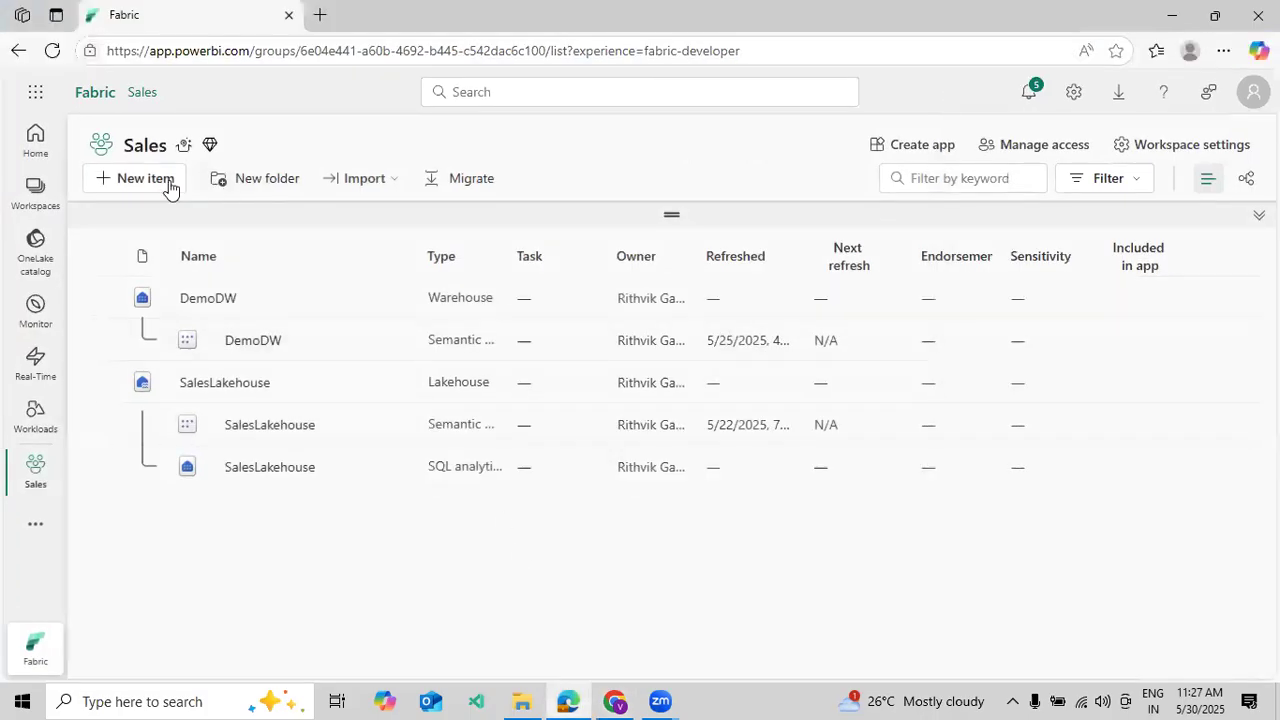
click(52, 50)
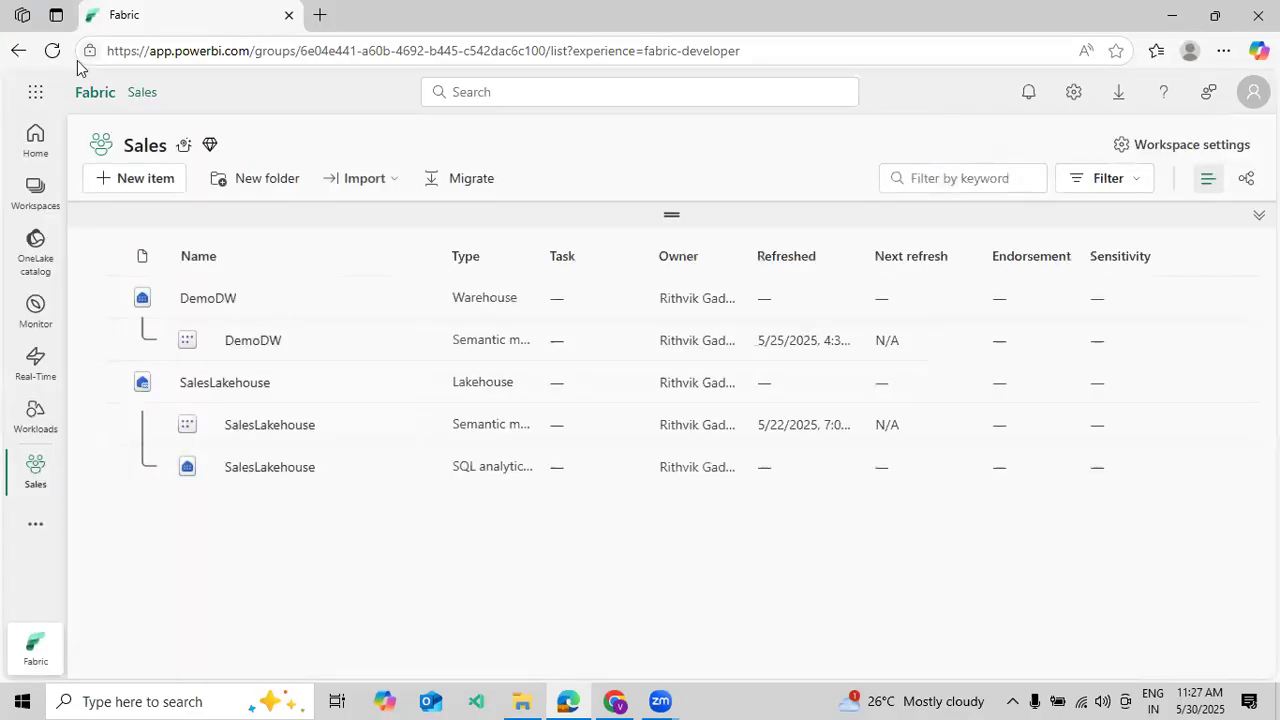
click(53, 51)
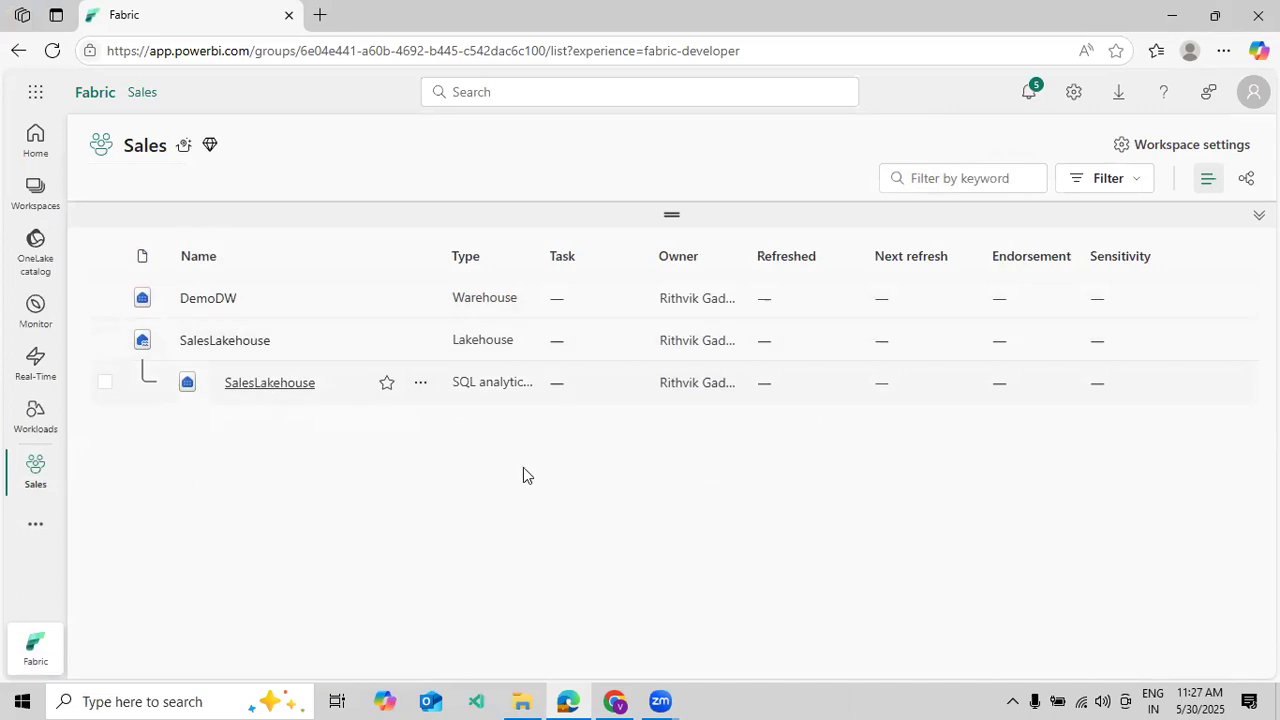
Compare the Sales workspace items between Chrome and Edge, widening the Type column in both to read the full item types
click(609, 700)
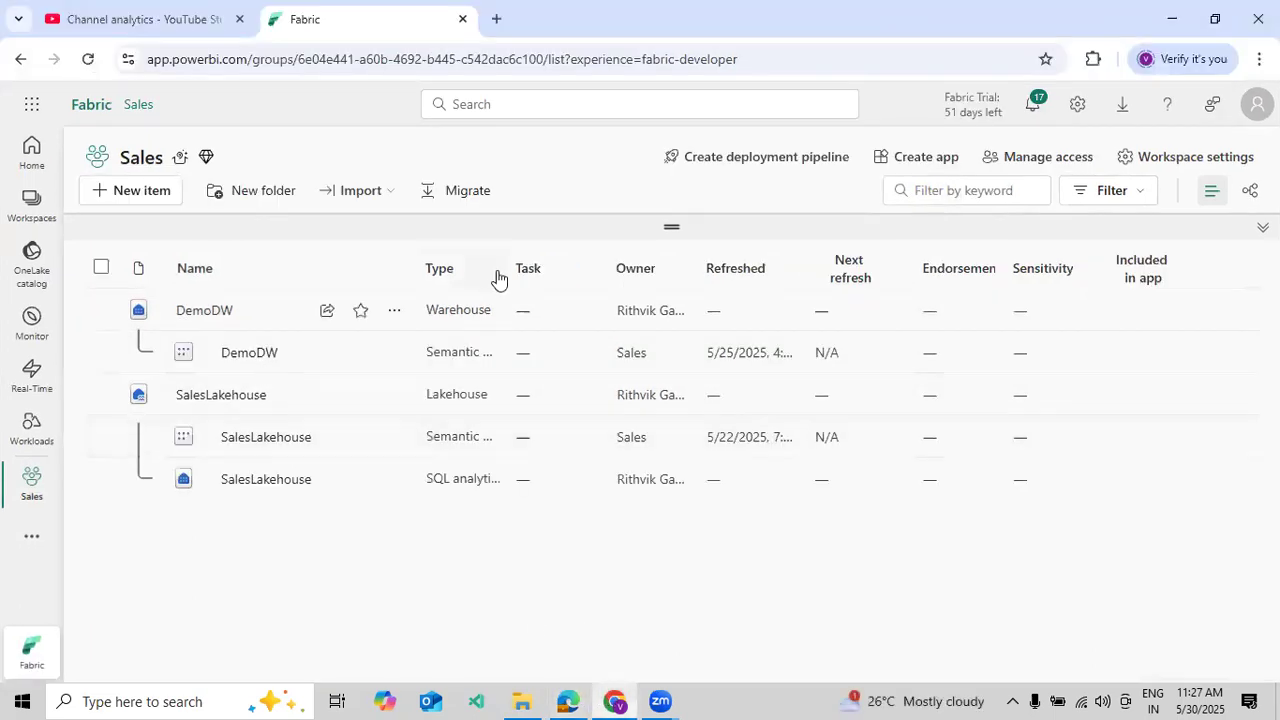
drag(504, 265, 643, 268)
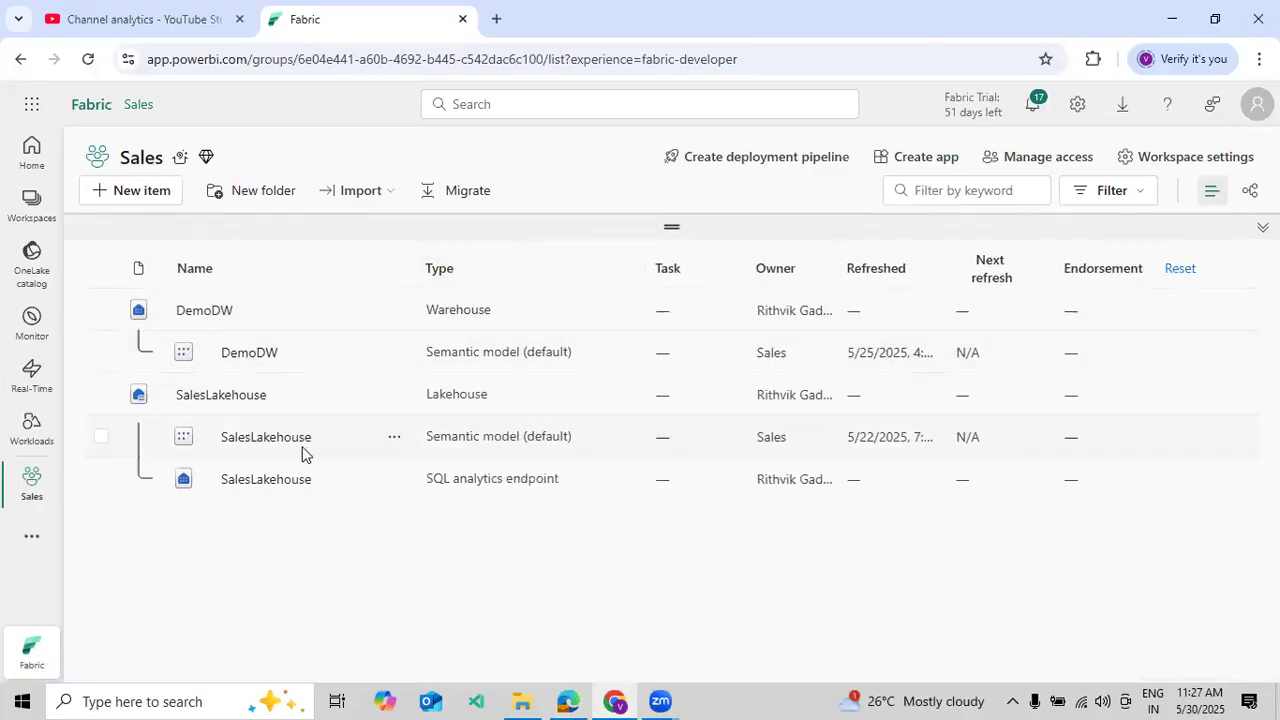
click(560, 700)
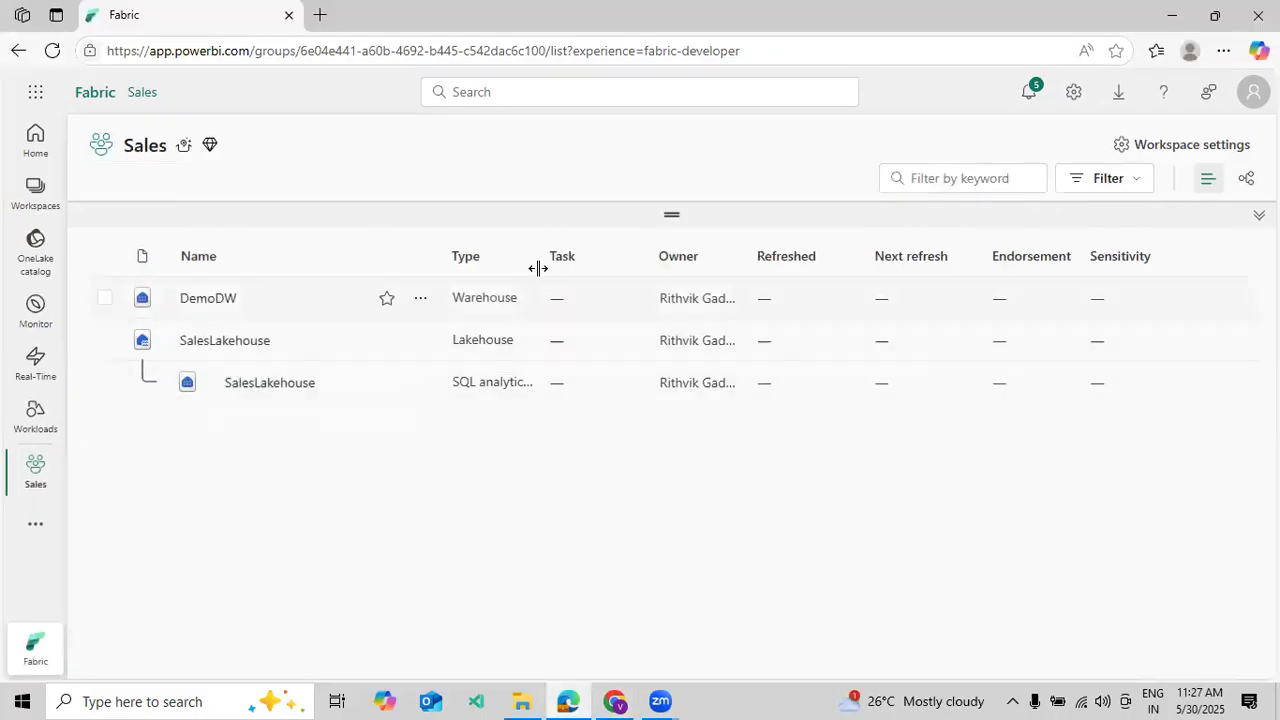
drag(537, 251, 643, 251)
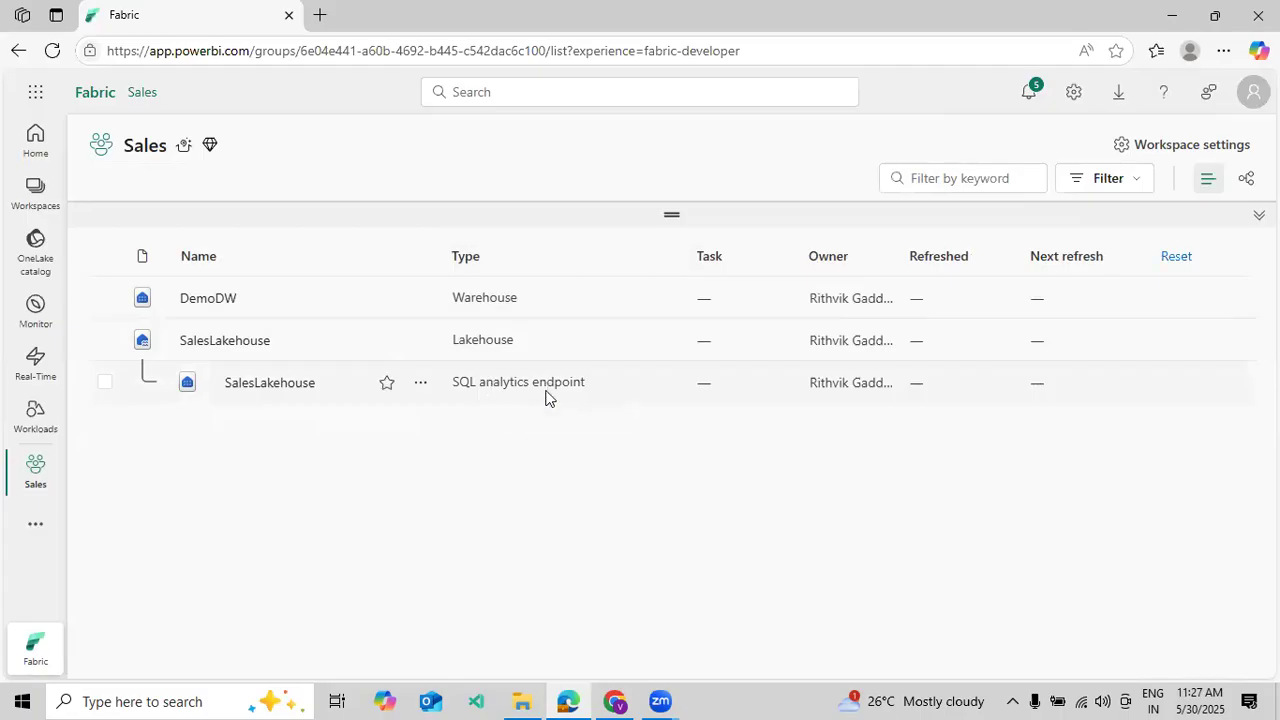
Open the DemoDW warehouse, dismiss the permissions notice, and run a Select TOP 100 query on the dbo schema's SalesMainData table
click(224, 302)
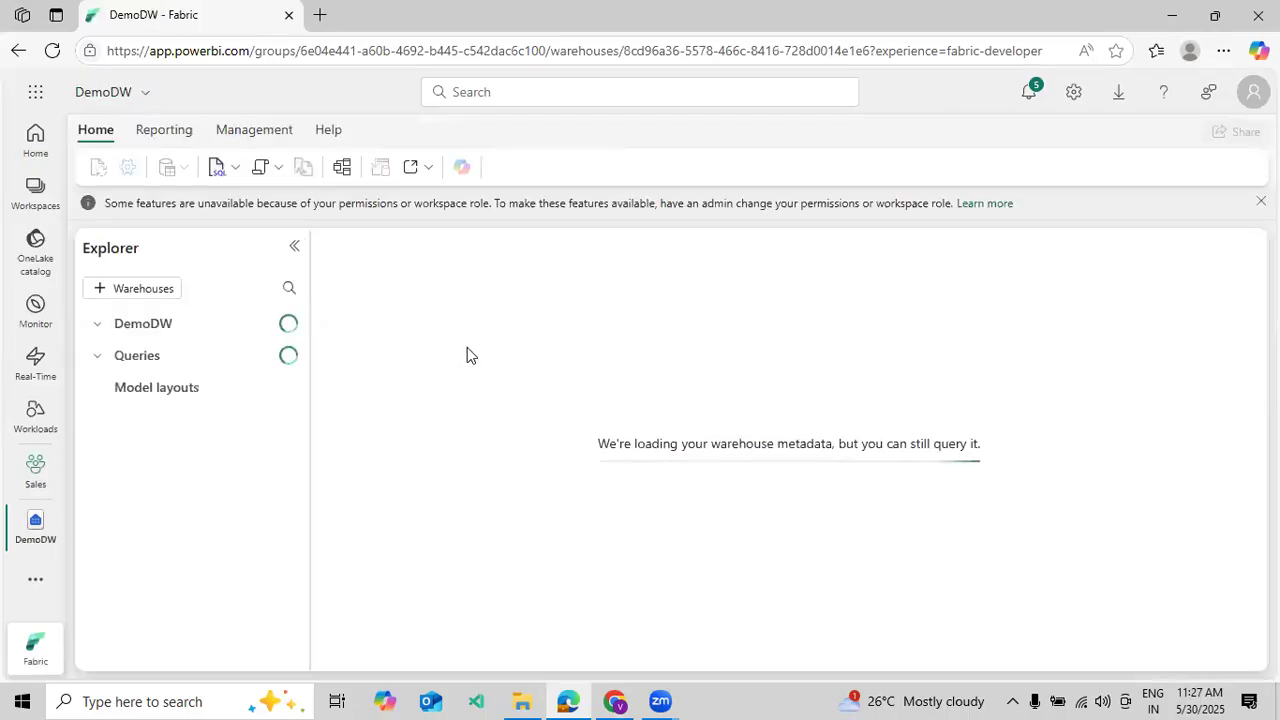
click(1261, 201)
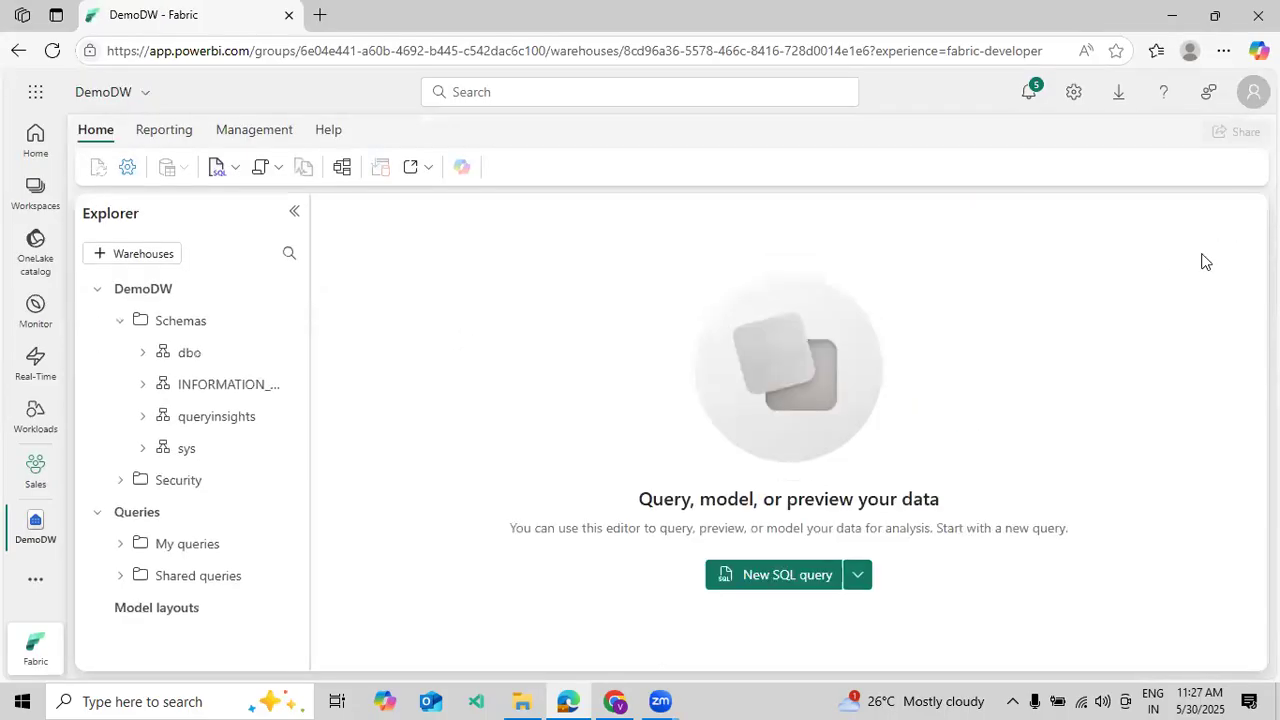
click(143, 353)
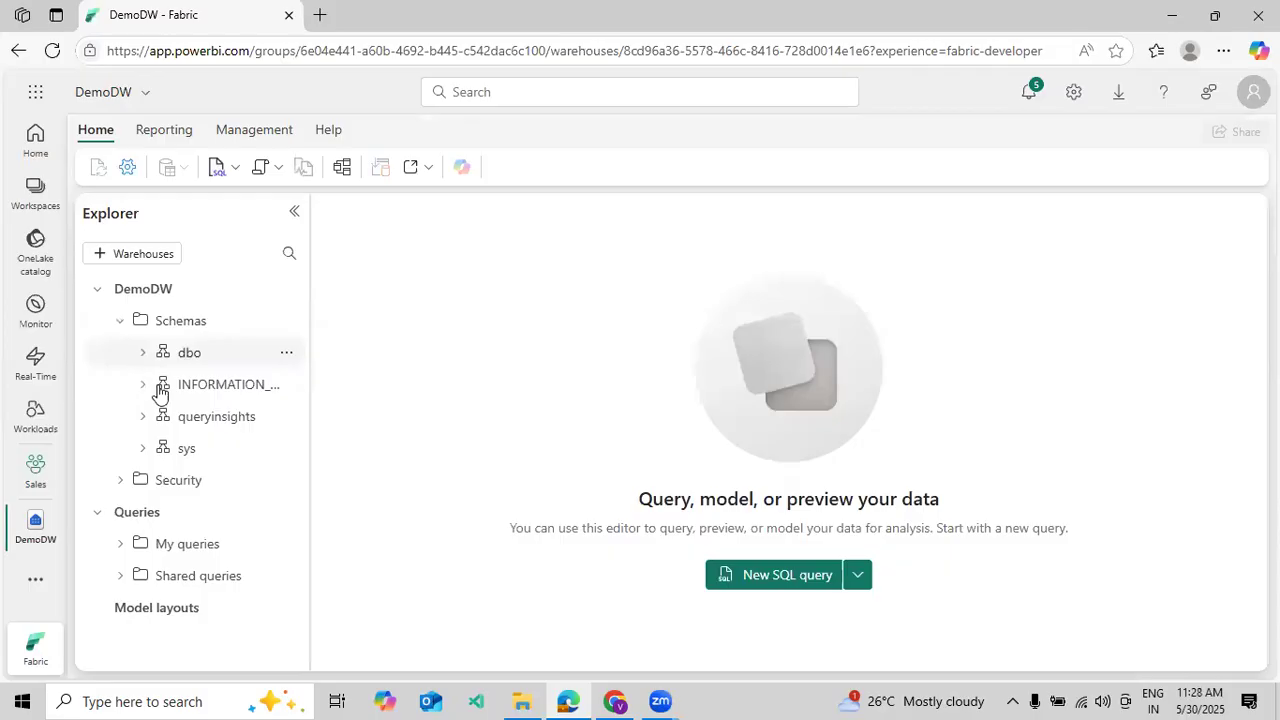
click(157, 399)
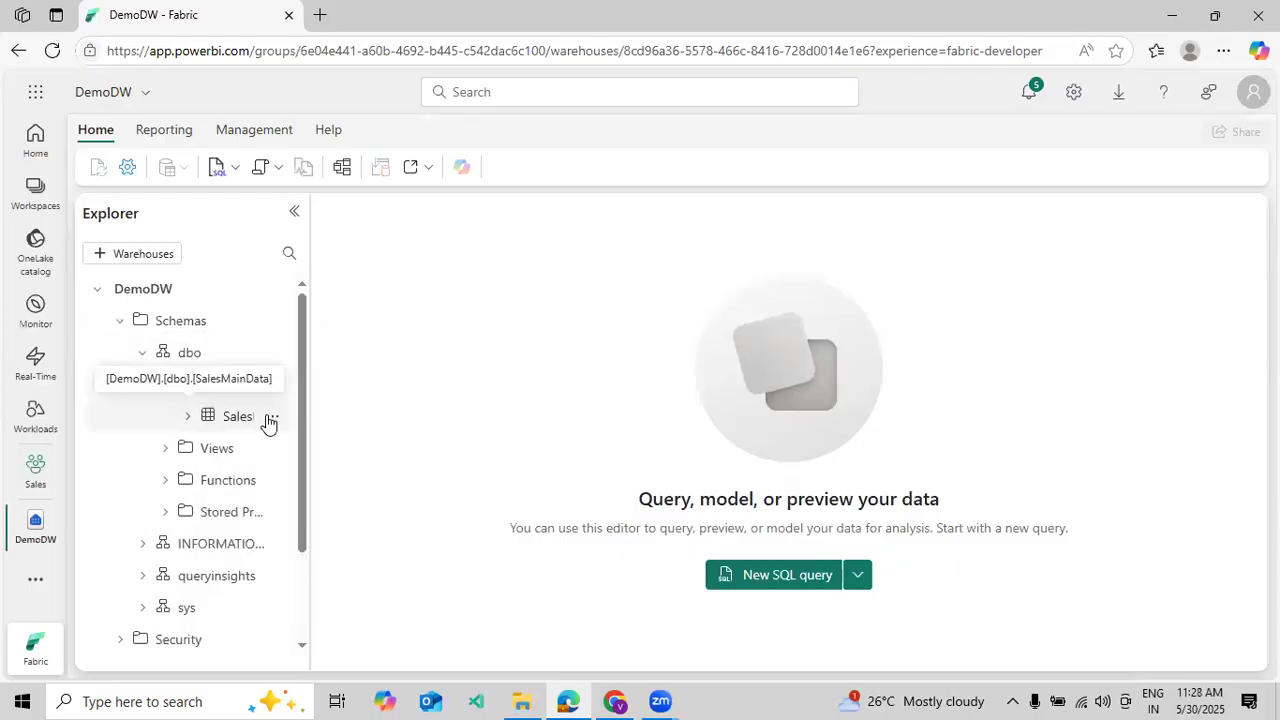
click(270, 420)
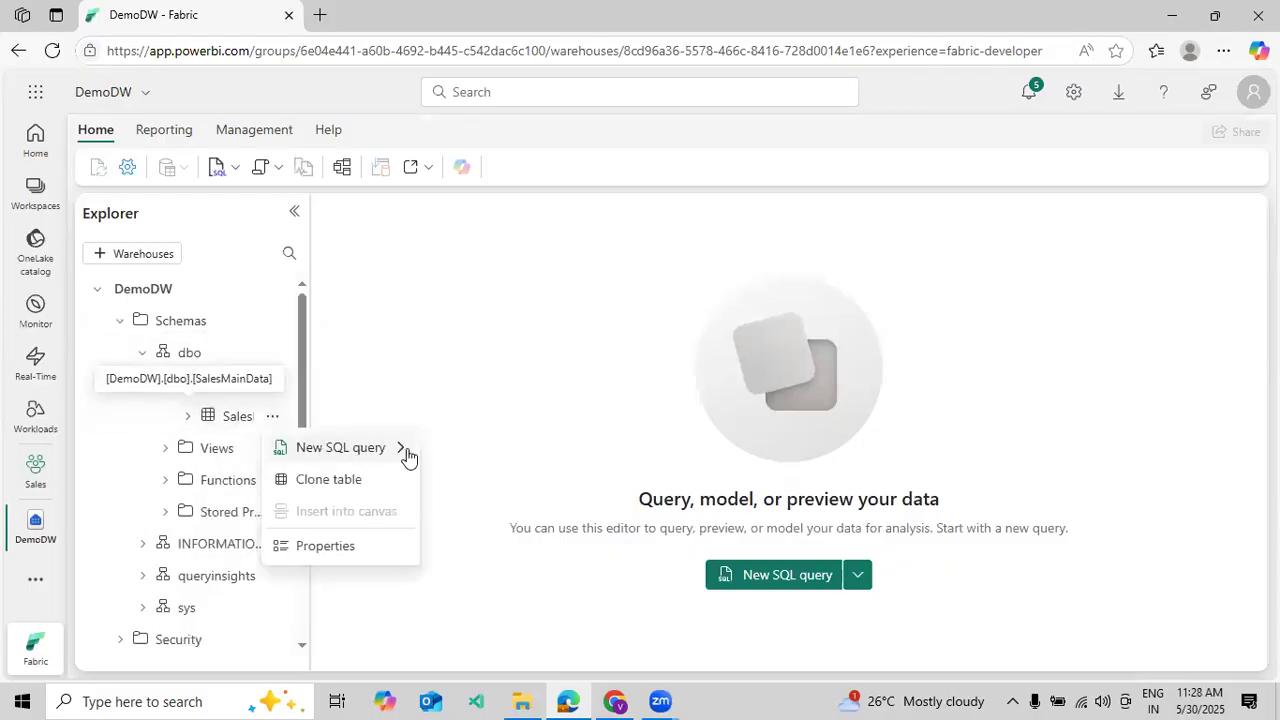
mouse_move(405, 452)
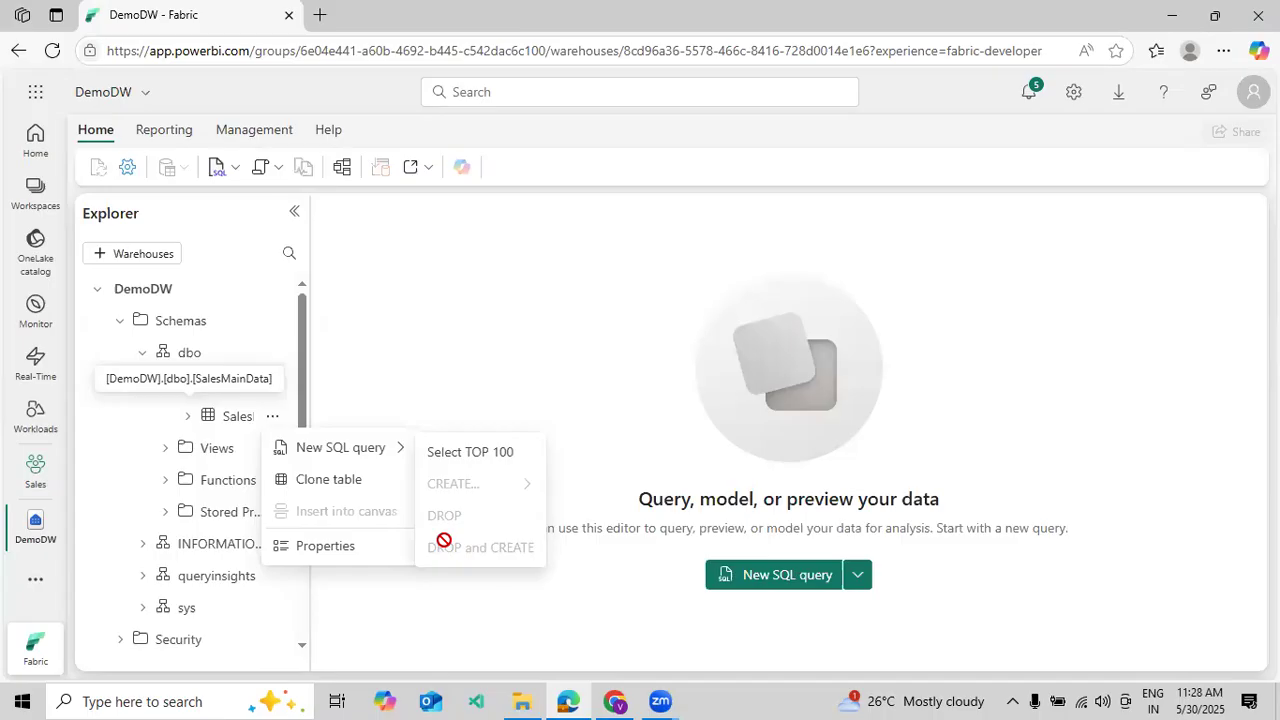
click(467, 455)
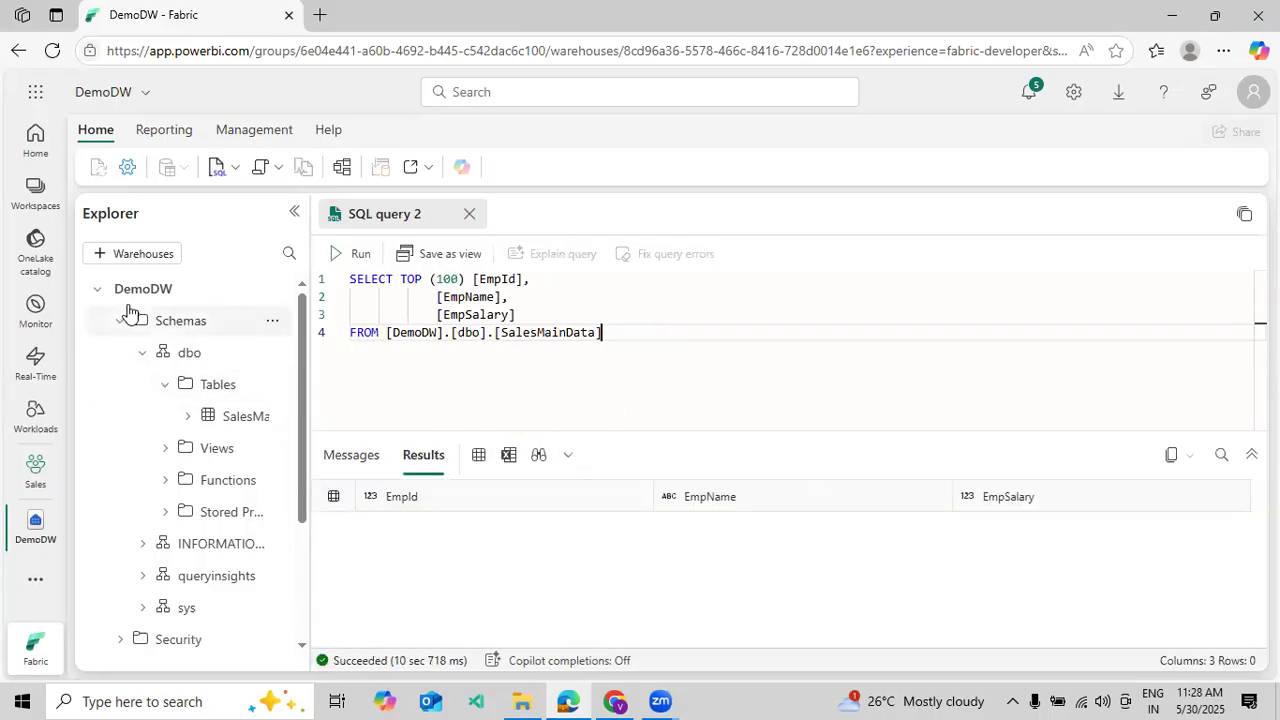
Open the SalesLakehouse SQL analytics endpoint from the Sales workspace and view its reporting commands
click(50, 207)
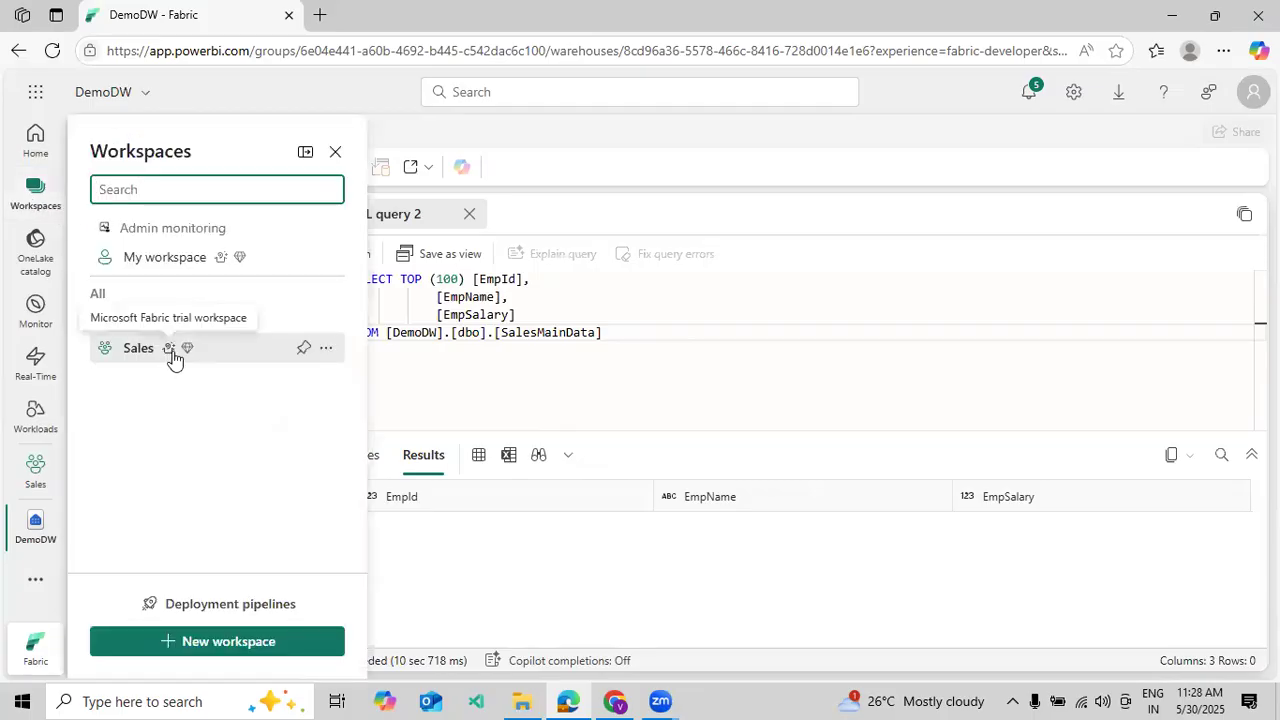
click(172, 357)
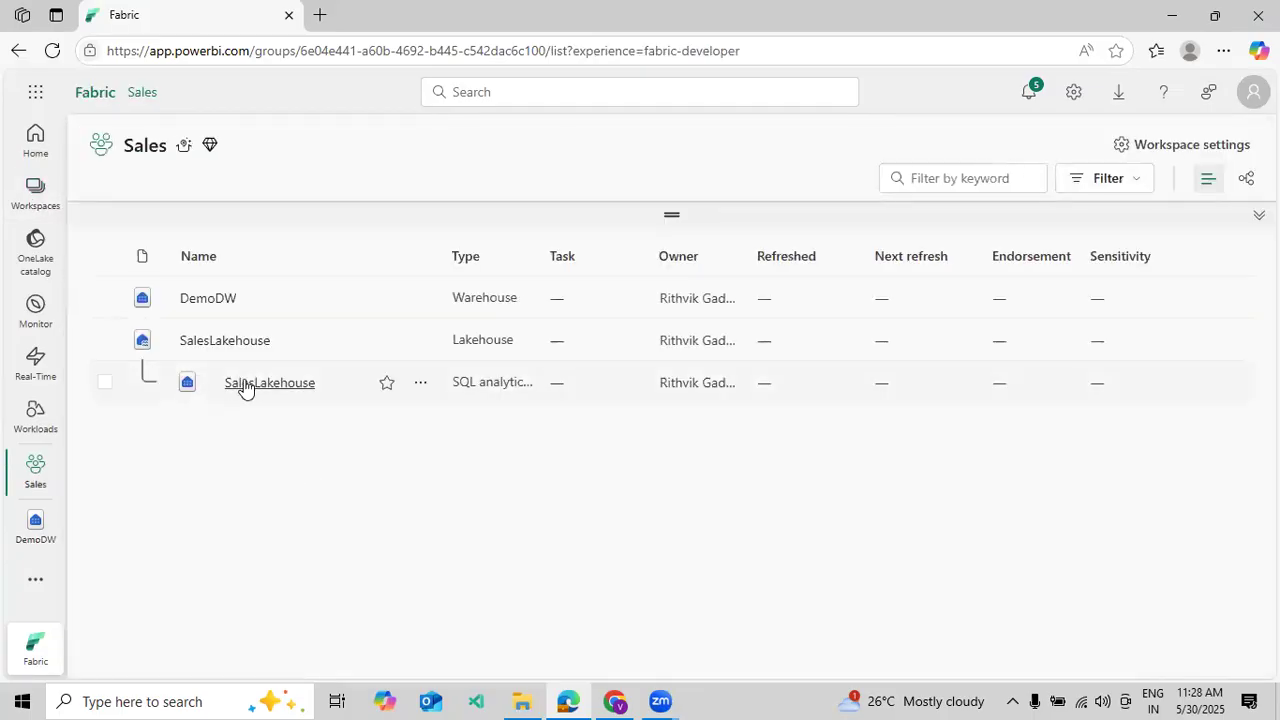
click(245, 384)
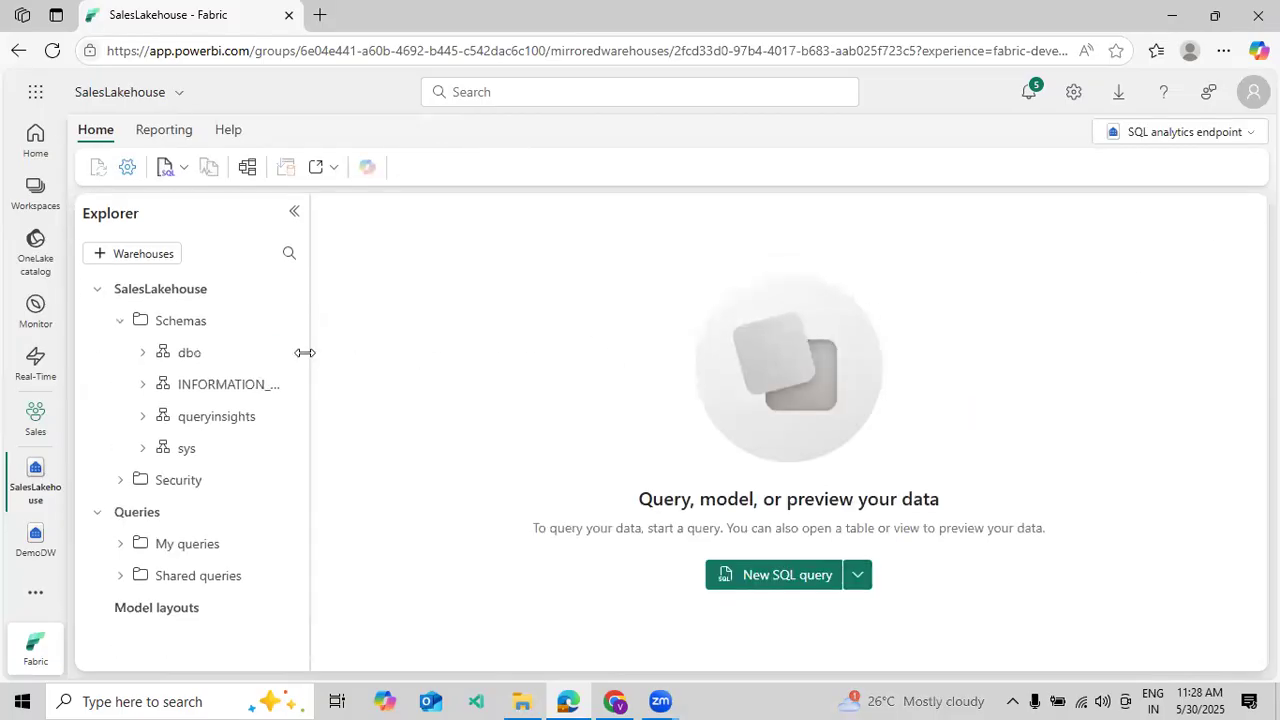
click(158, 130)
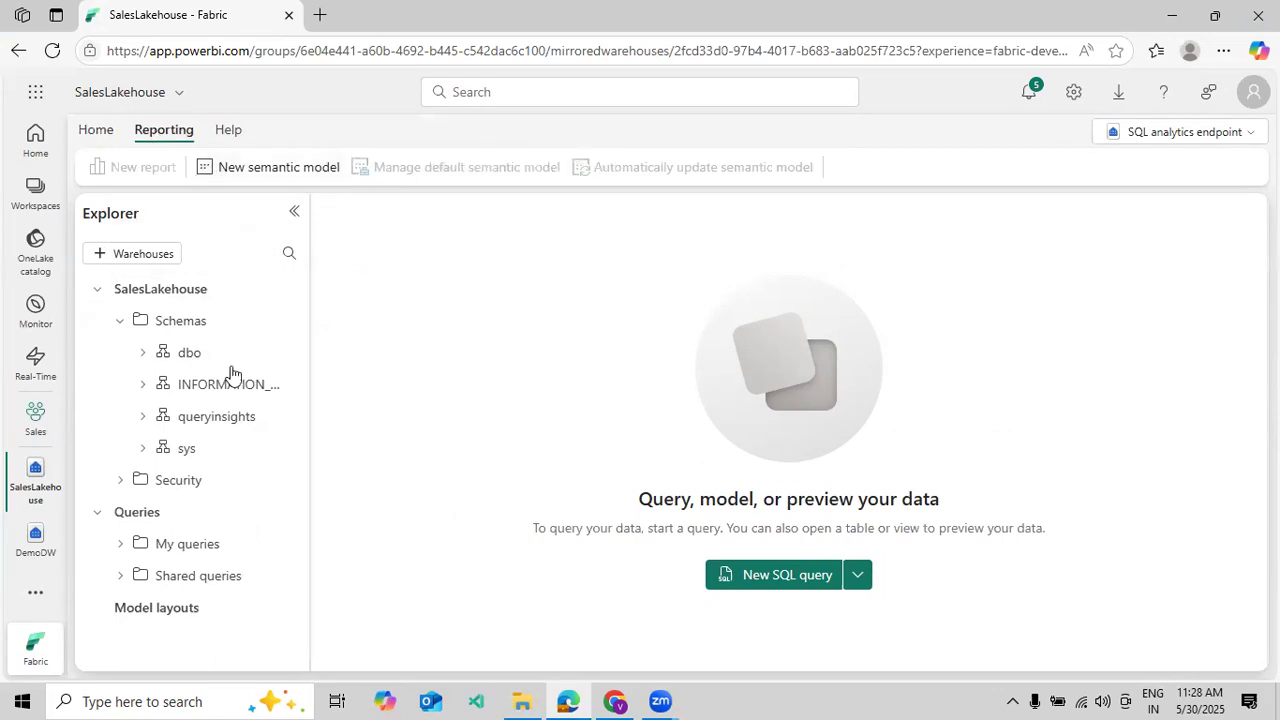
Run a Select TOP 100 query on the dbo schema's FabricTestDtaa table in the SalesLakehouse SQL analytics endpoint
click(145, 352)
click(165, 385)
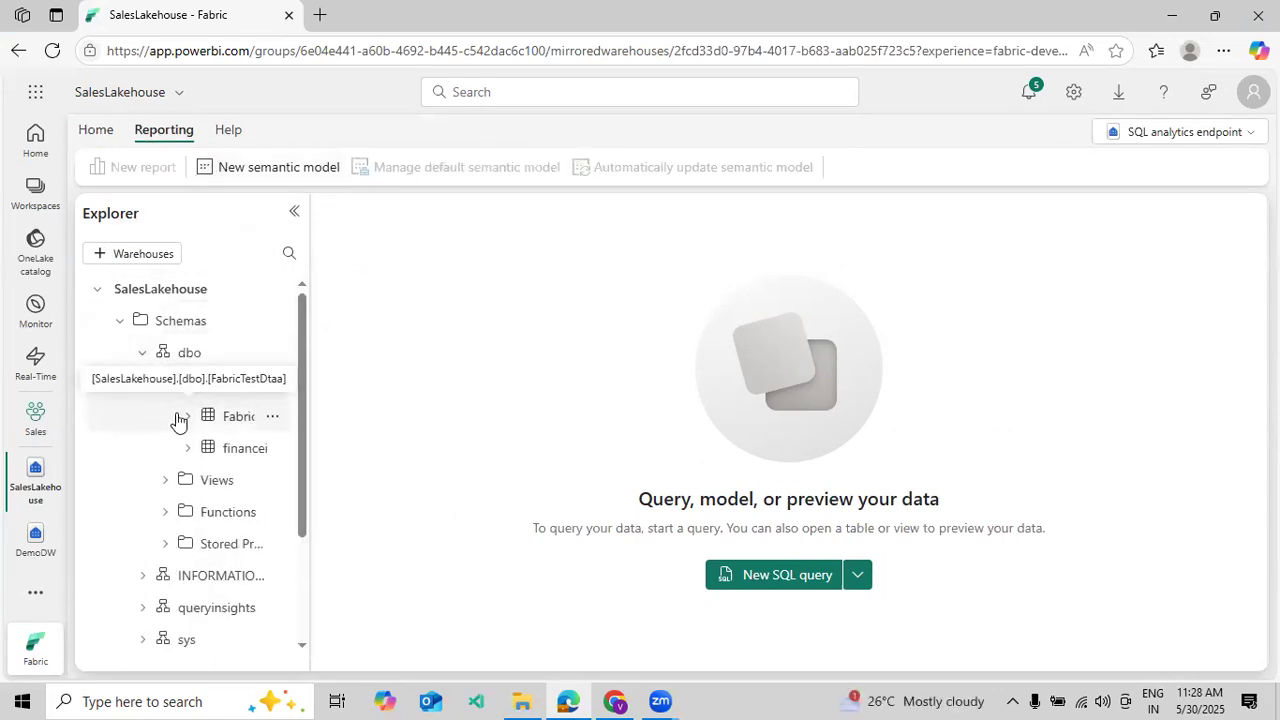
click(271, 419)
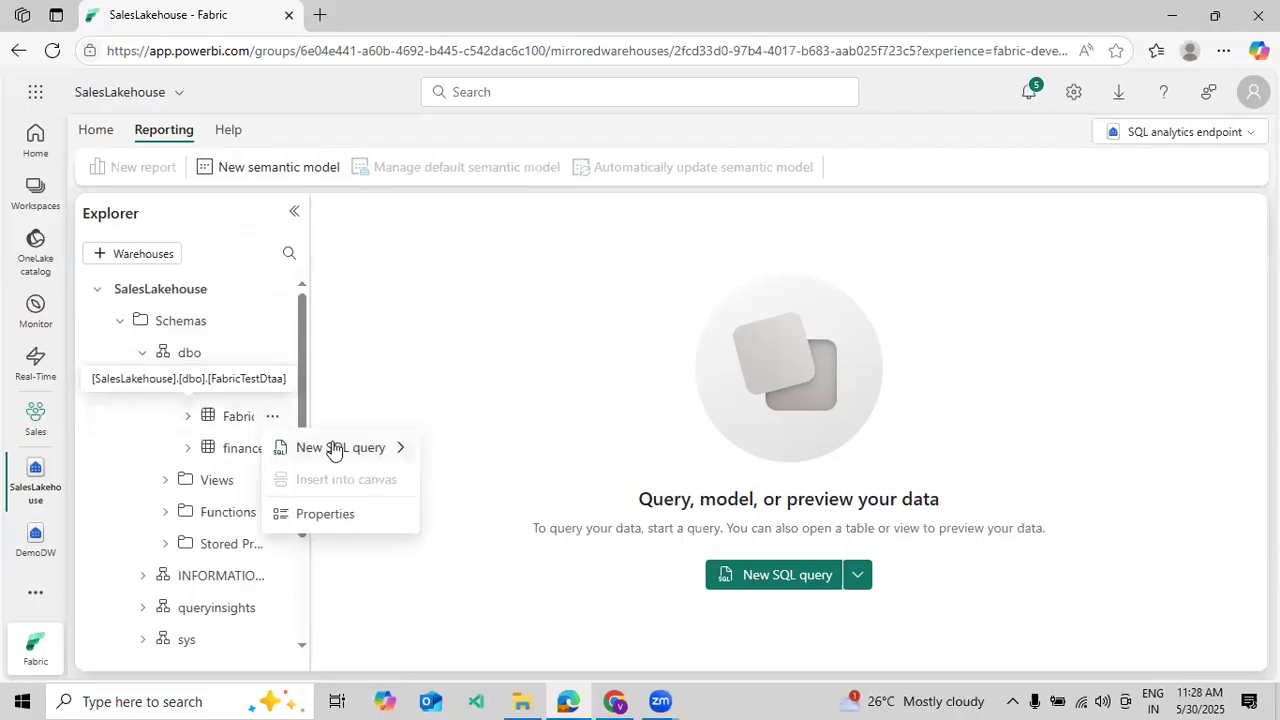
click(470, 452)
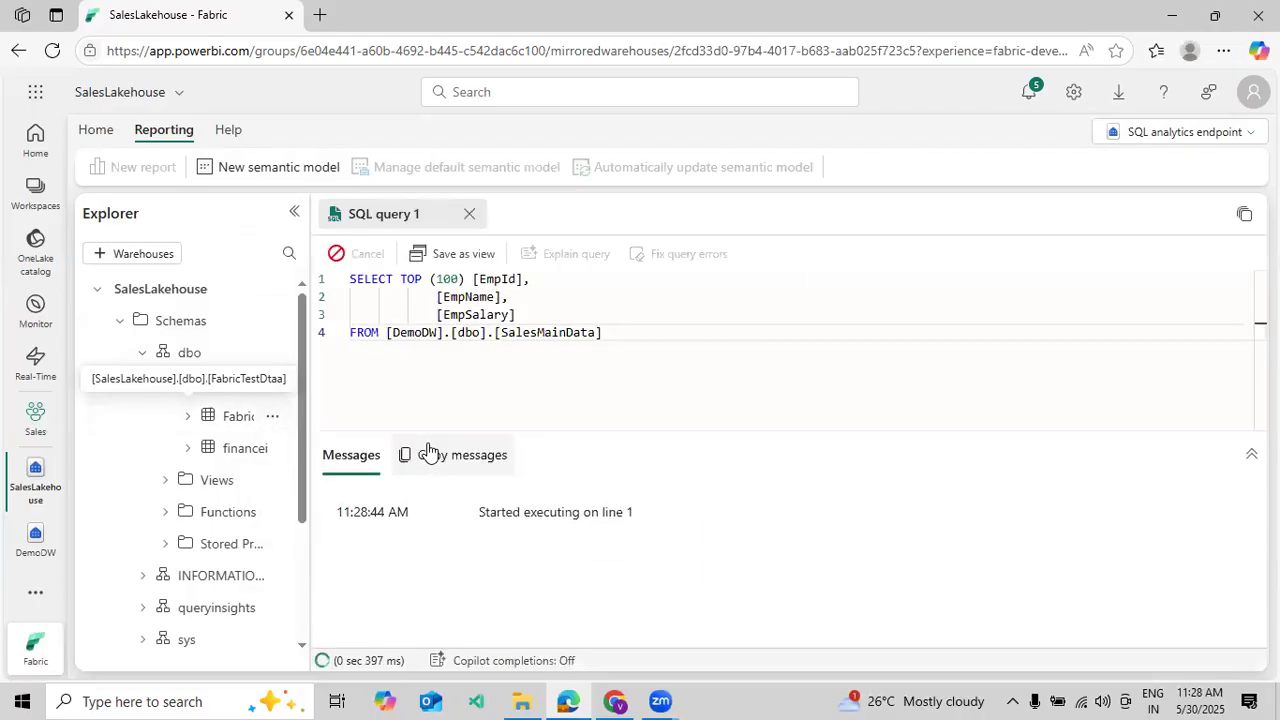
Switch SalesLakehouse from the SQL analytics endpoint to the Lakehouse view and dismiss the T-SQL tip and information banners
click(1148, 131)
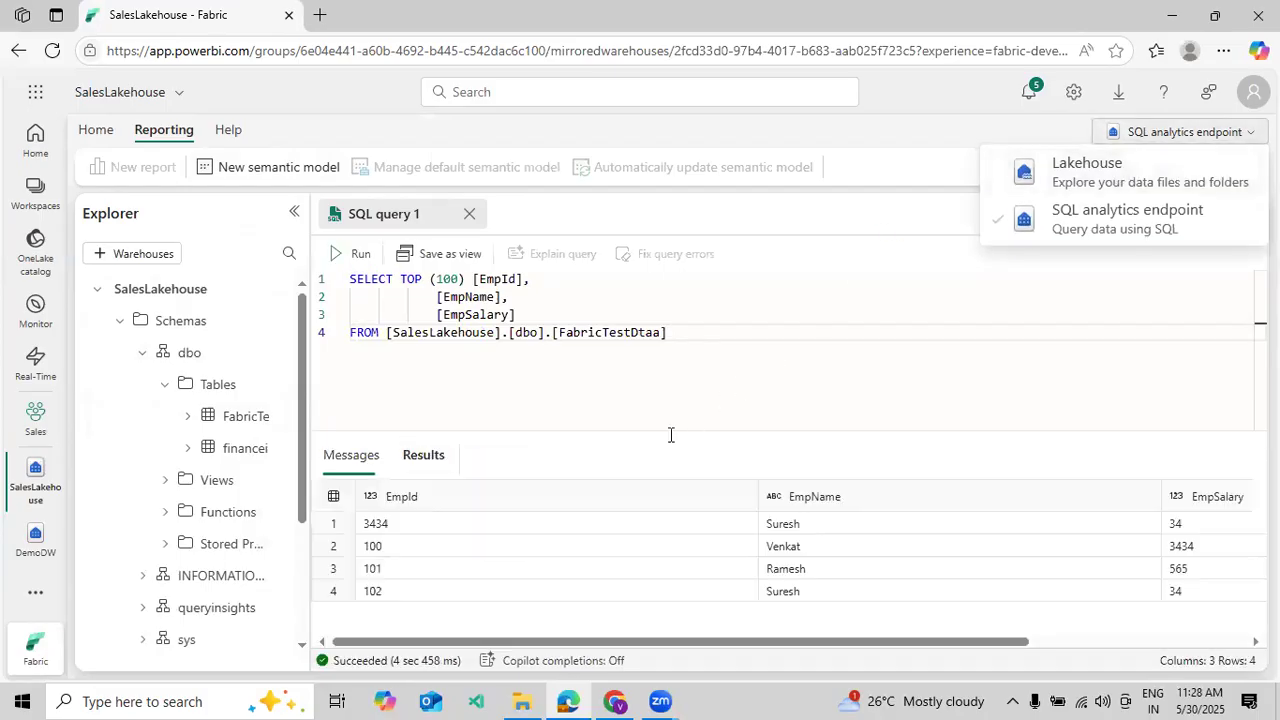
click(1090, 172)
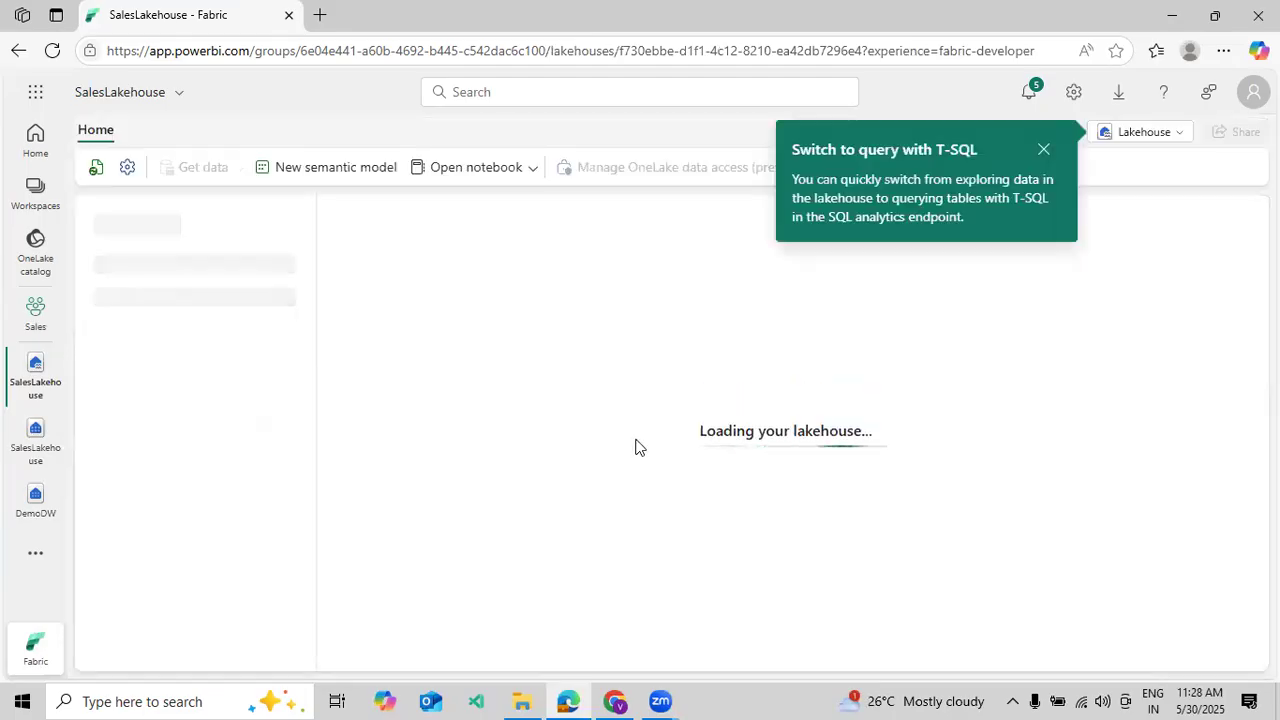
click(1044, 150)
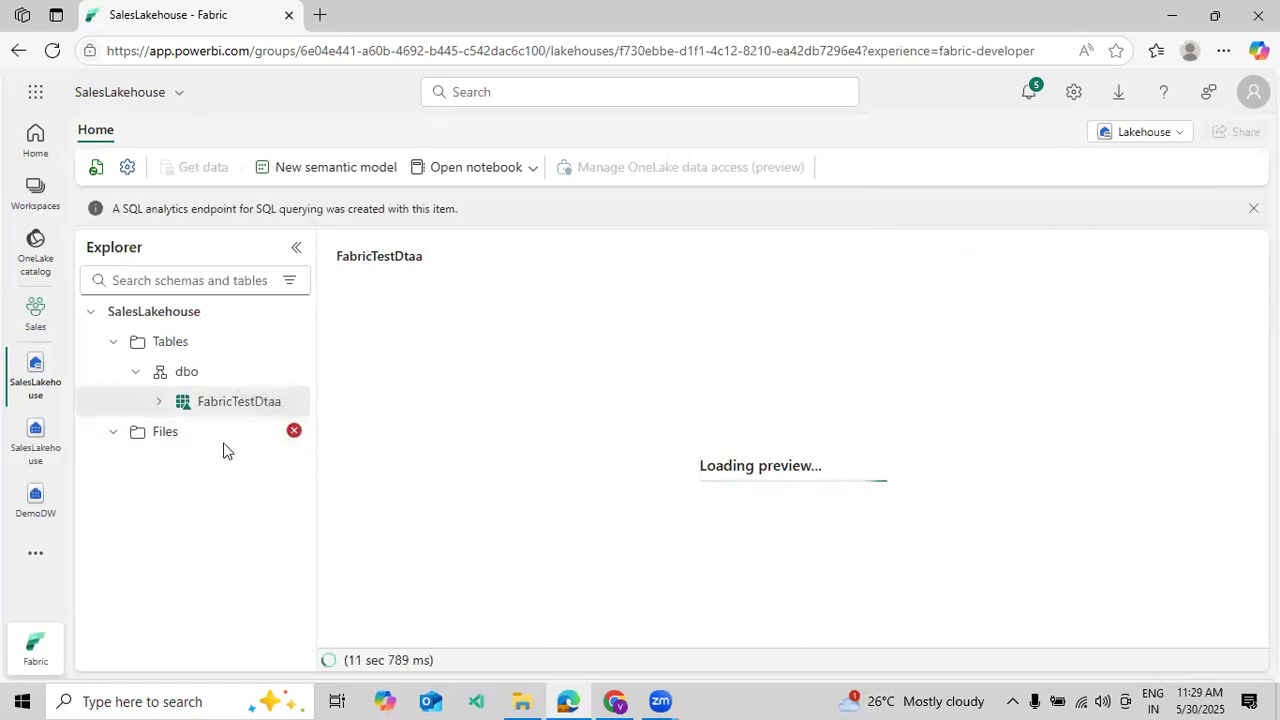
mouse_move(294, 435)
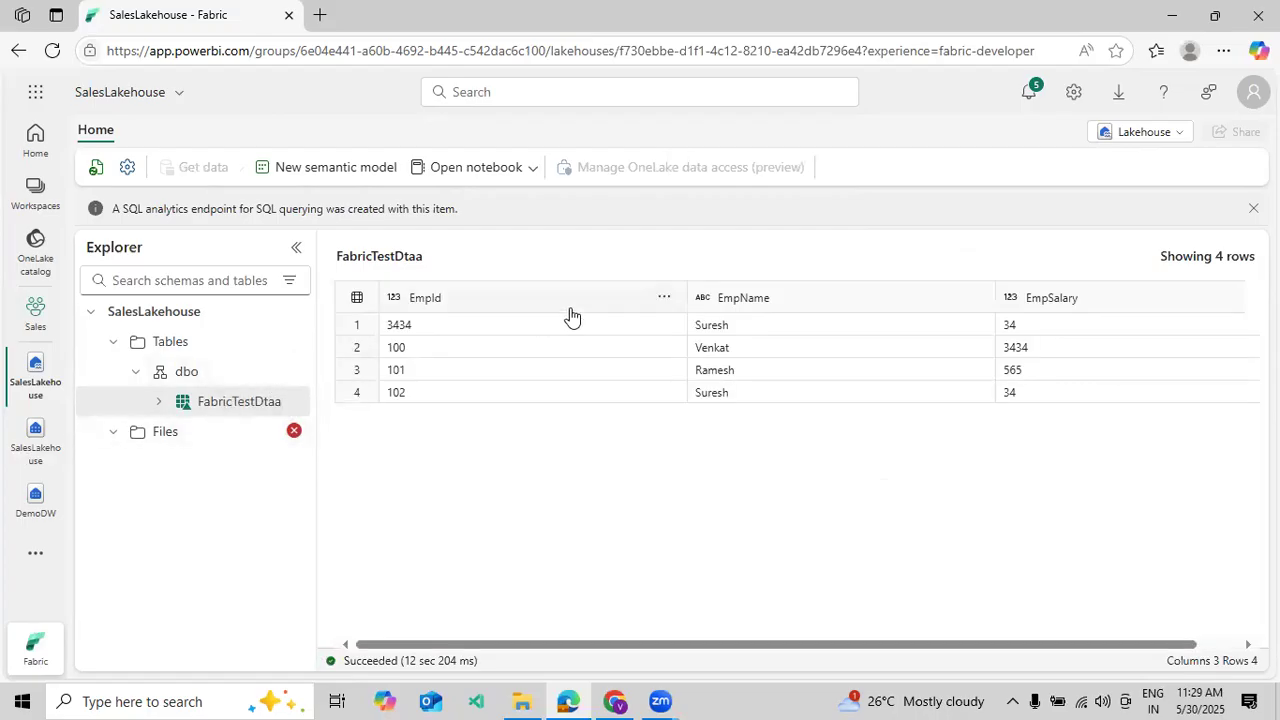
click(1253, 208)
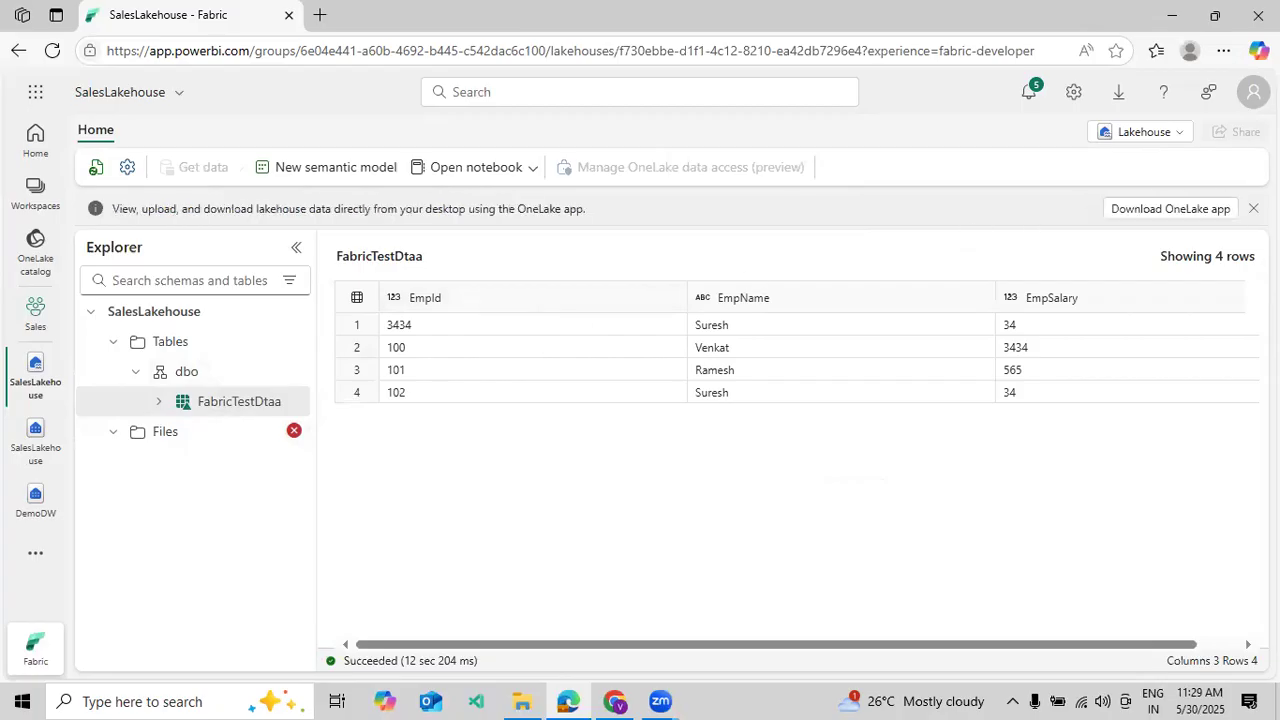
click(1253, 208)
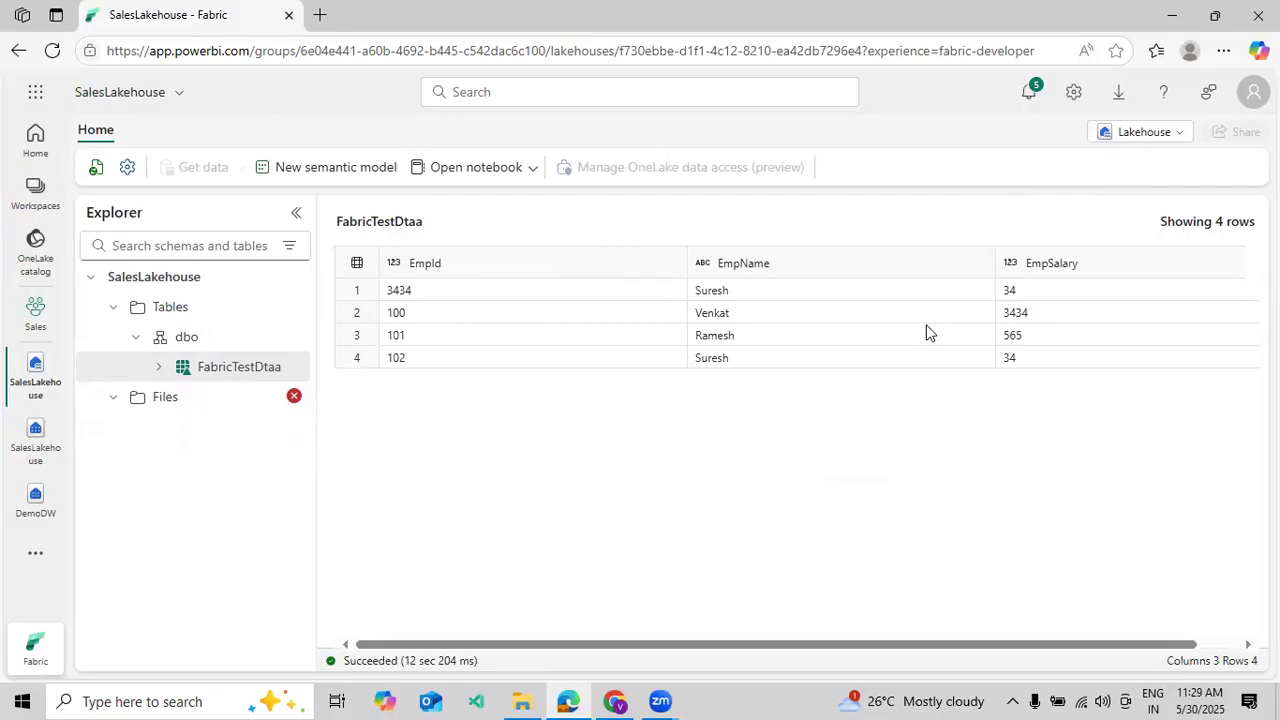
Examine the actions offered for the lakehouse's Tables folder and FabricTestDtaa table, and return to the Sales workspace in Chrome
click(295, 308)
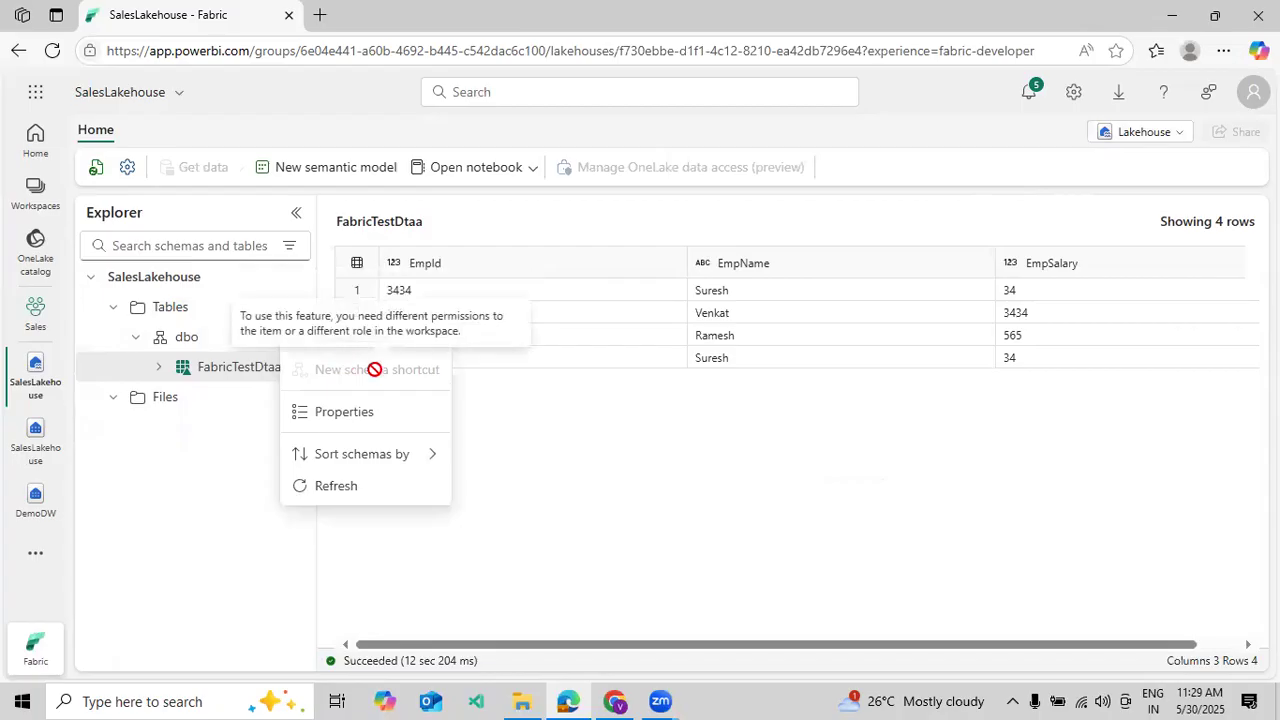
click(517, 443)
click(294, 367)
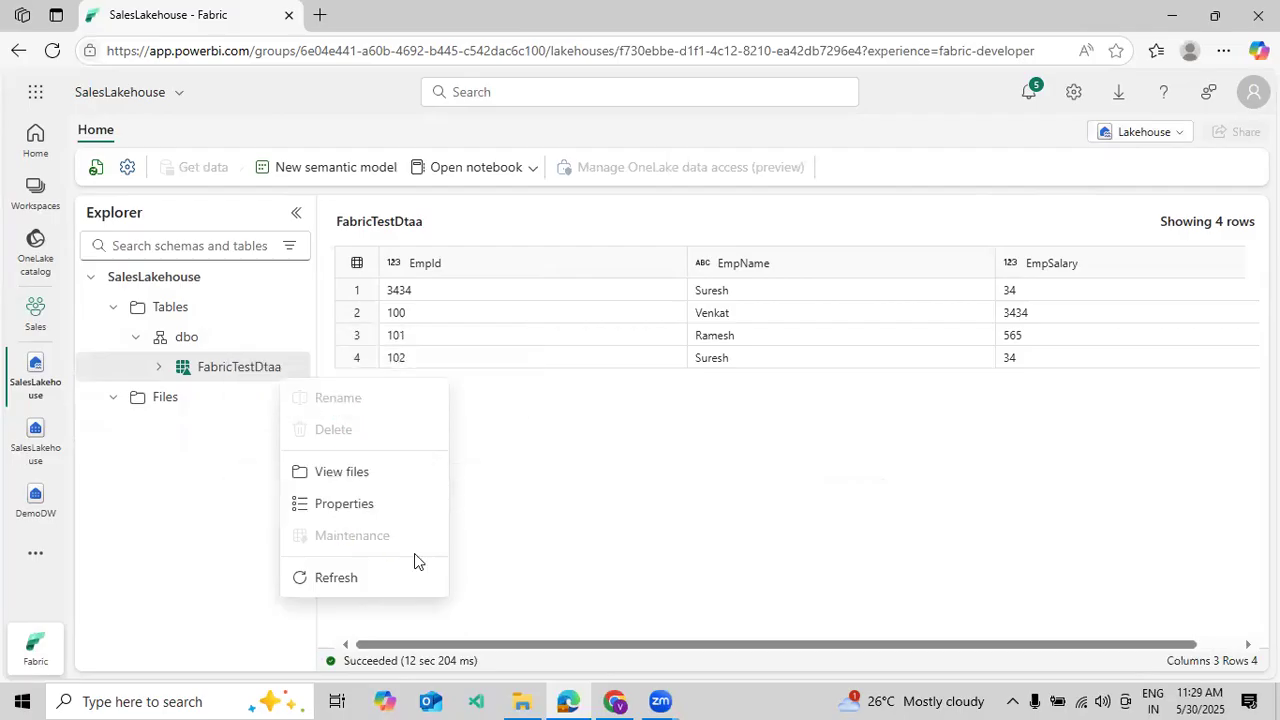
click(560, 478)
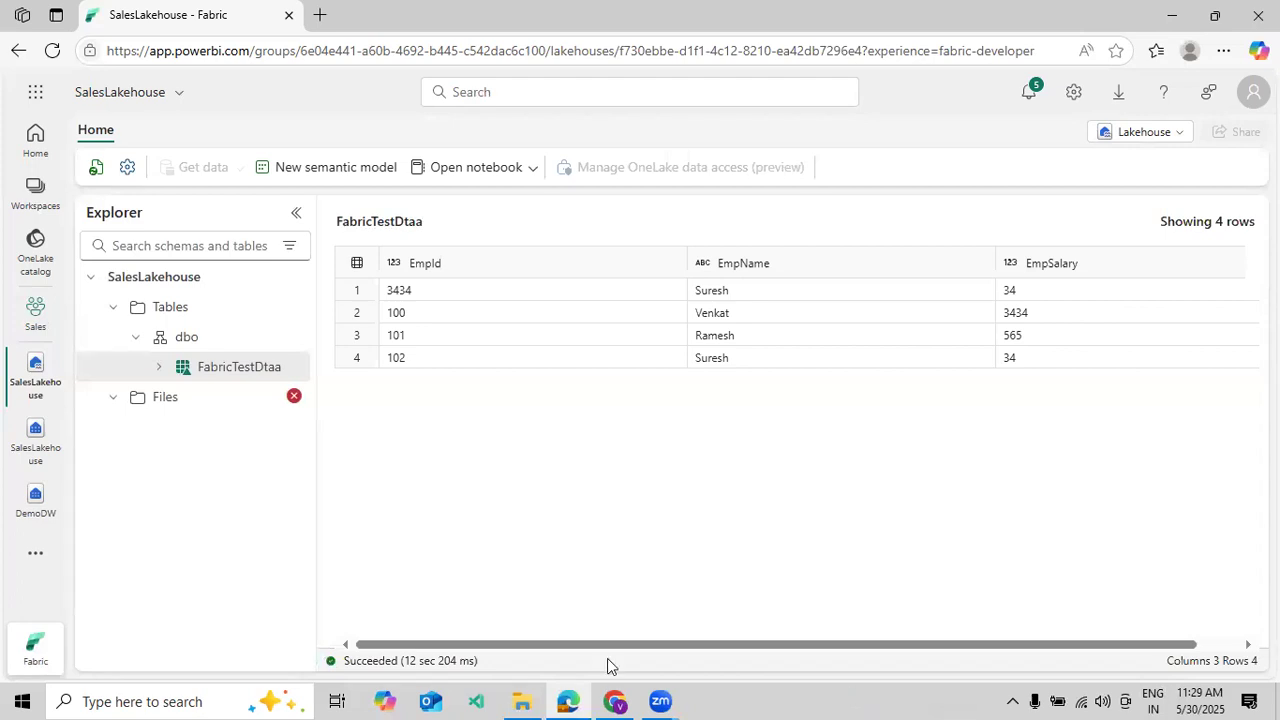
click(614, 701)
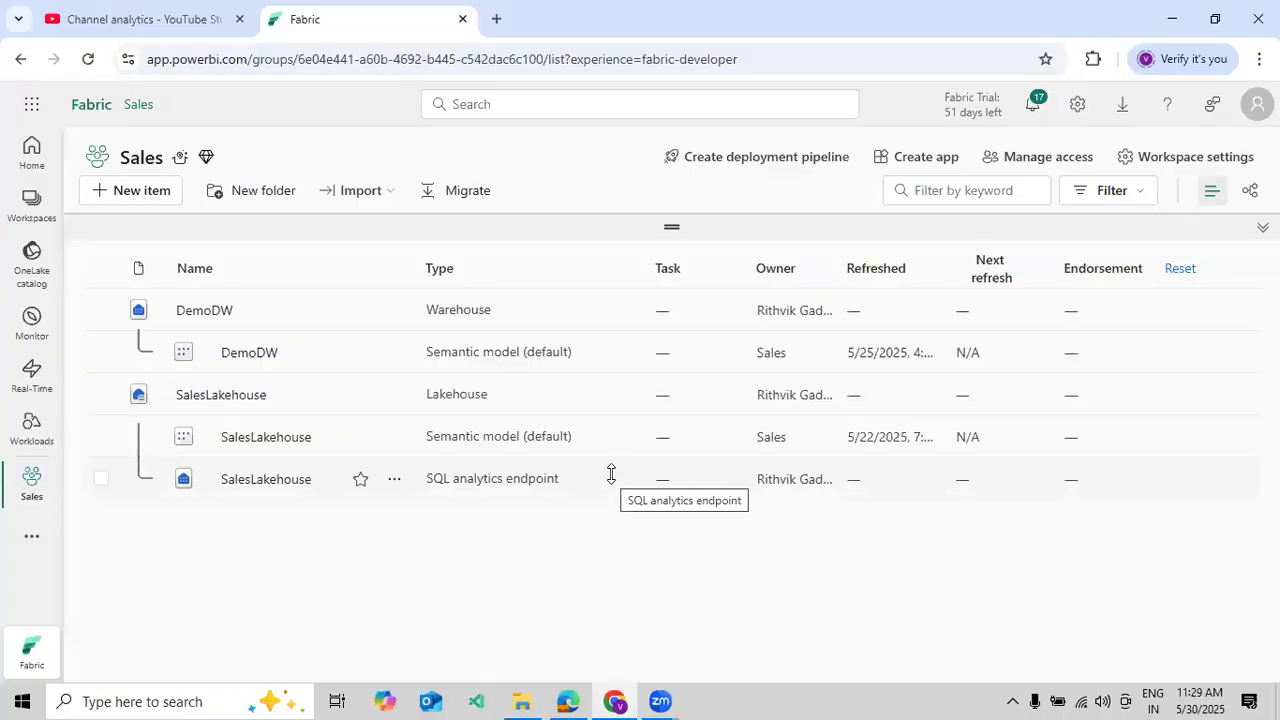